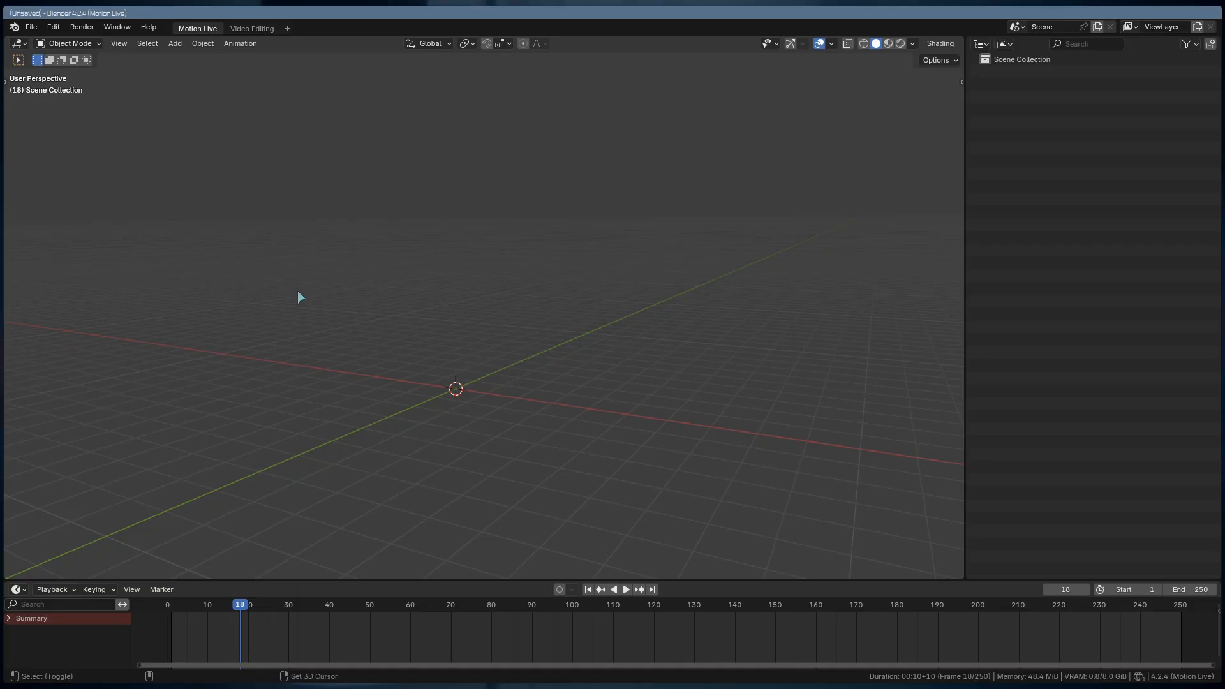
- Add 9c4d5642cb8a76ca6c921aec0dd77511.jpg from the TEMP folder as a reference image with cleared rotation, viewed from the top
key("shift+a")
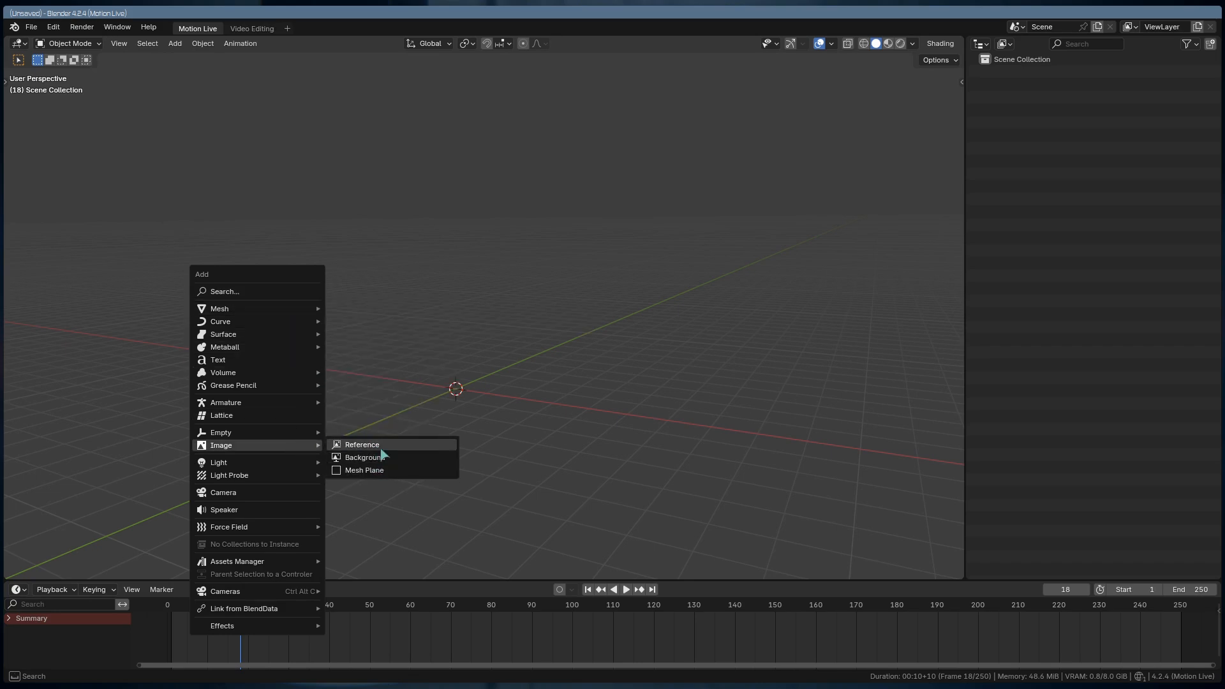
left_click(383, 456)
scroll(354, 344, "down", 2)
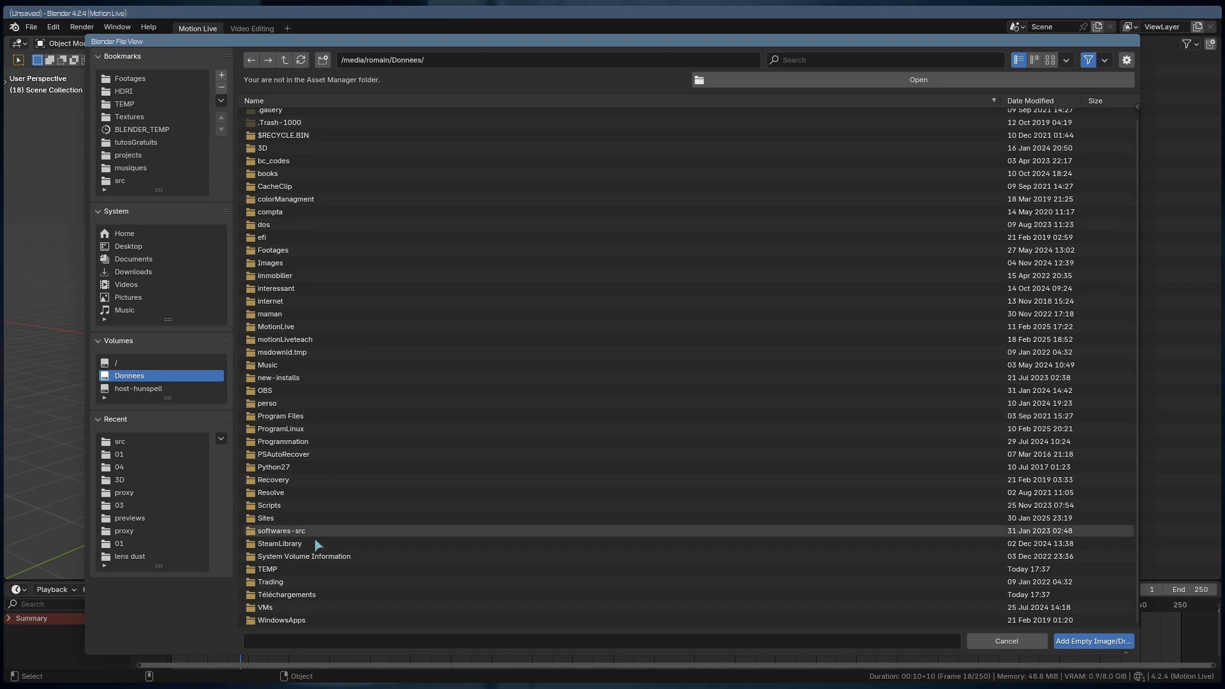
double_click(267, 568)
left_click(332, 230)
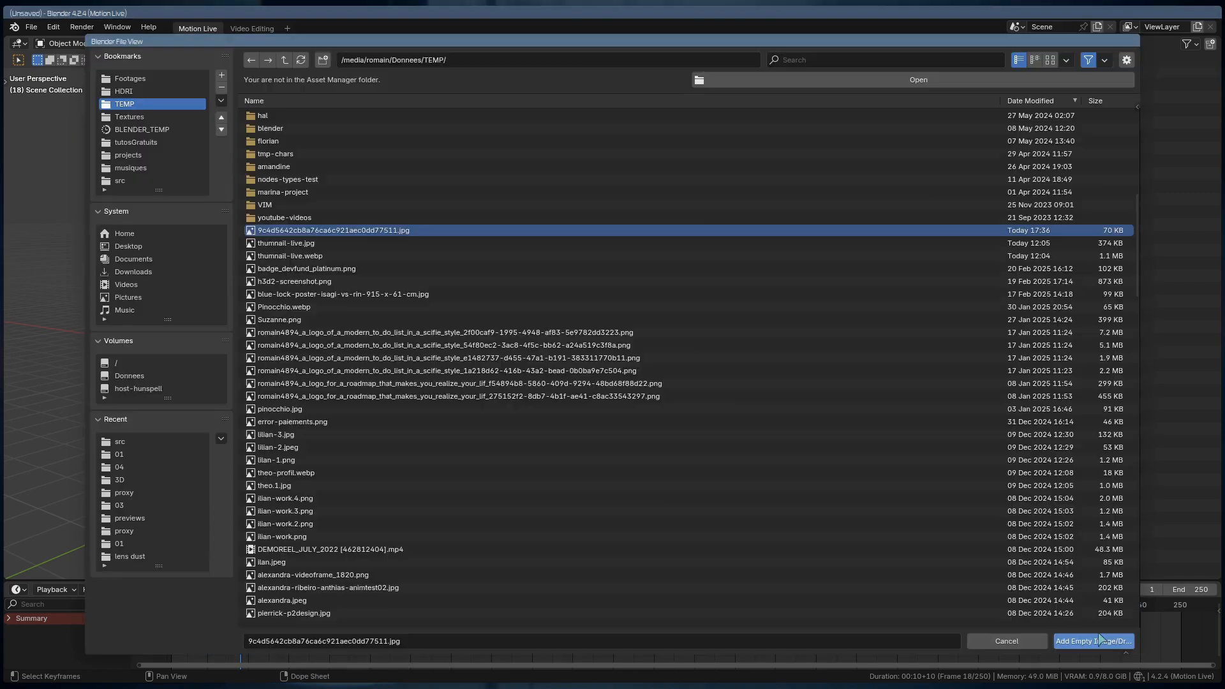
left_click(1093, 641)
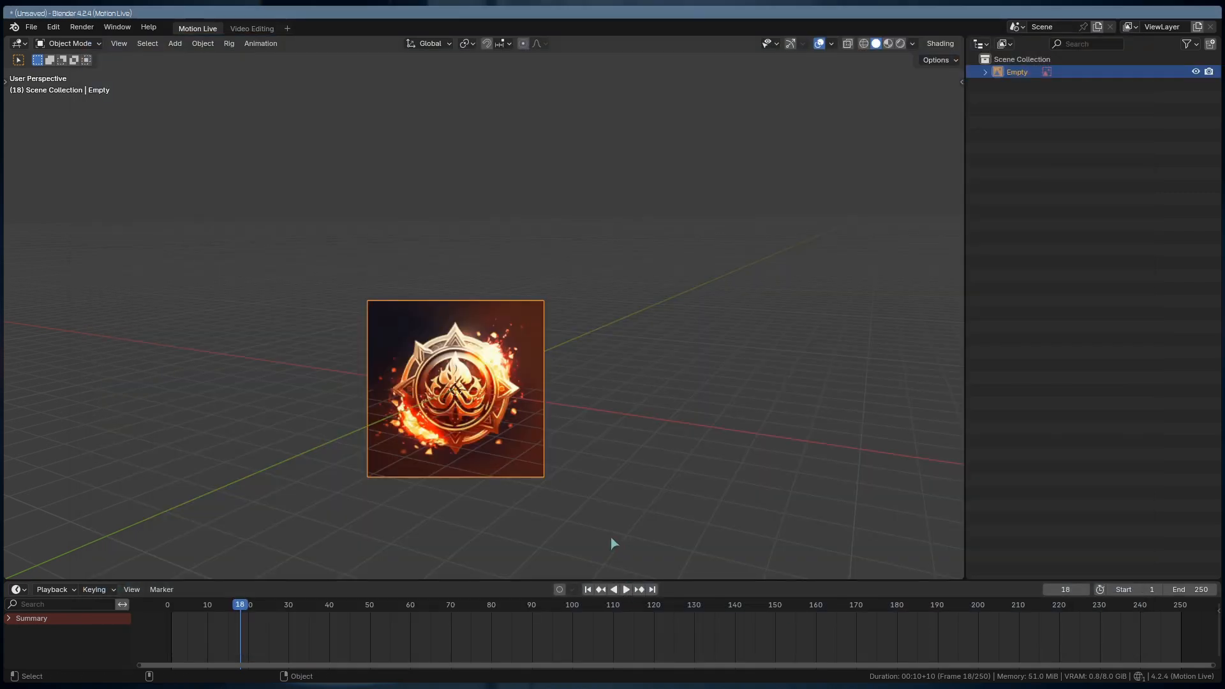
key("alt+r")
key("KP_7")
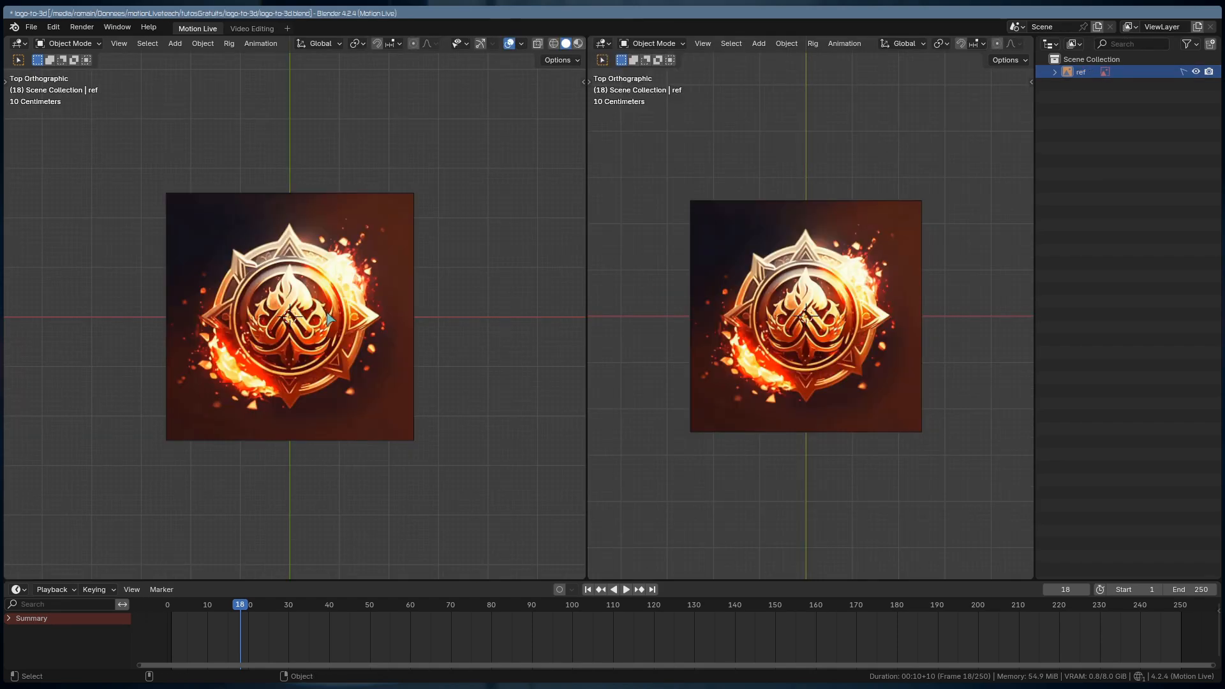
- Add a mesh cylinder over the medallion and inset its top face to follow the outer rim and inner ring
key("shift+a")
mouse_move(329, 176)
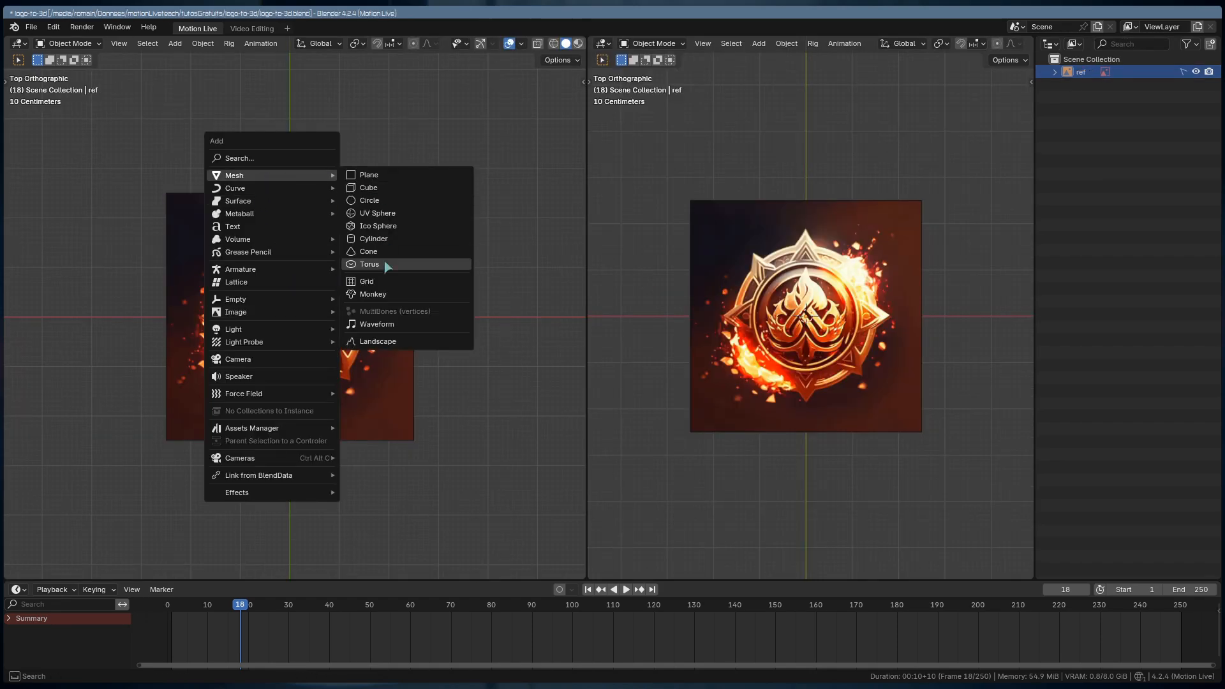
left_click(374, 238)
left_click(81, 569)
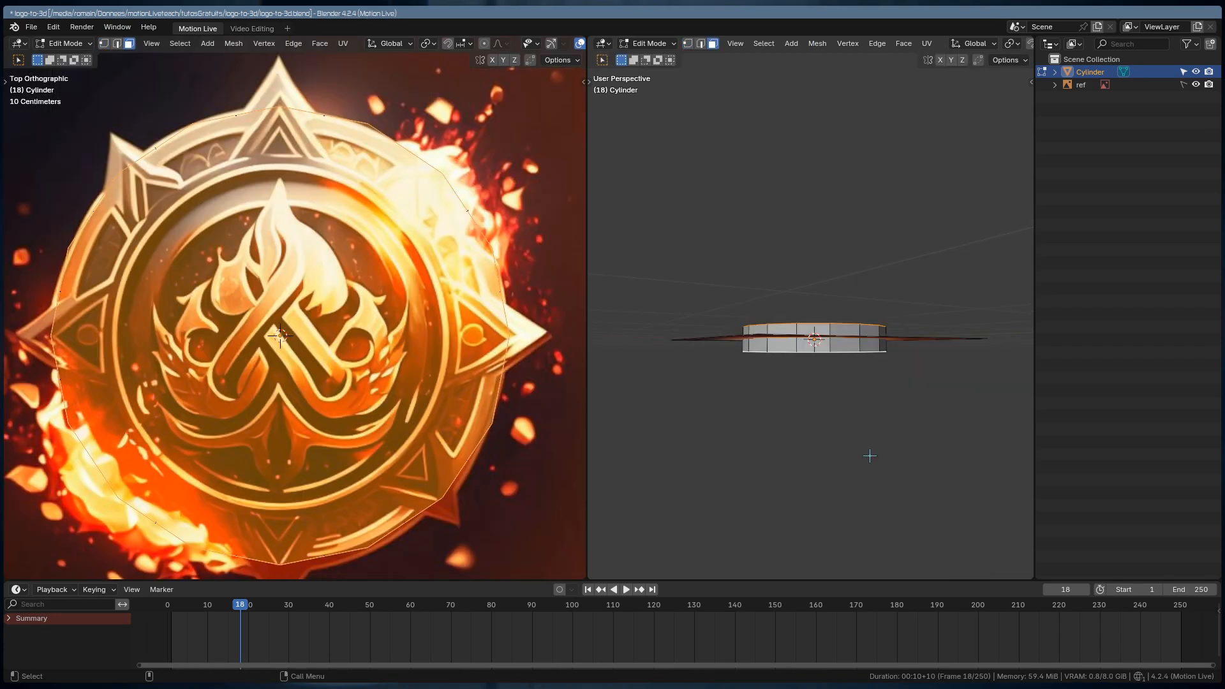
key("i")
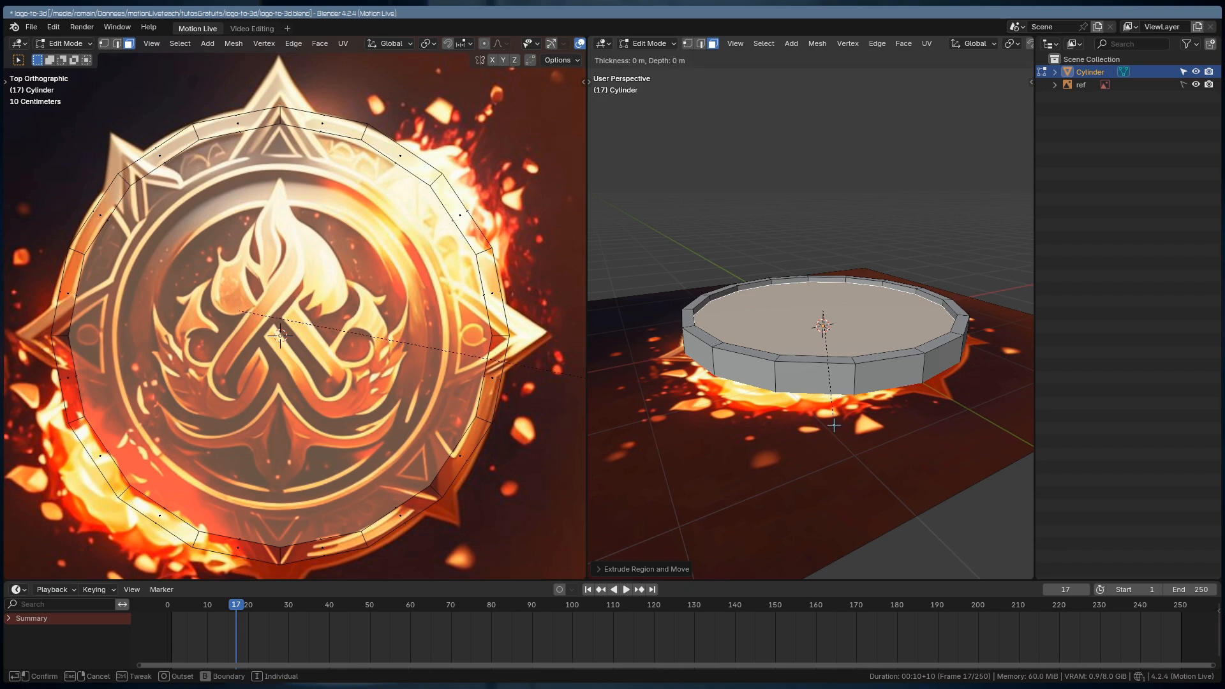
left_click(783, 343)
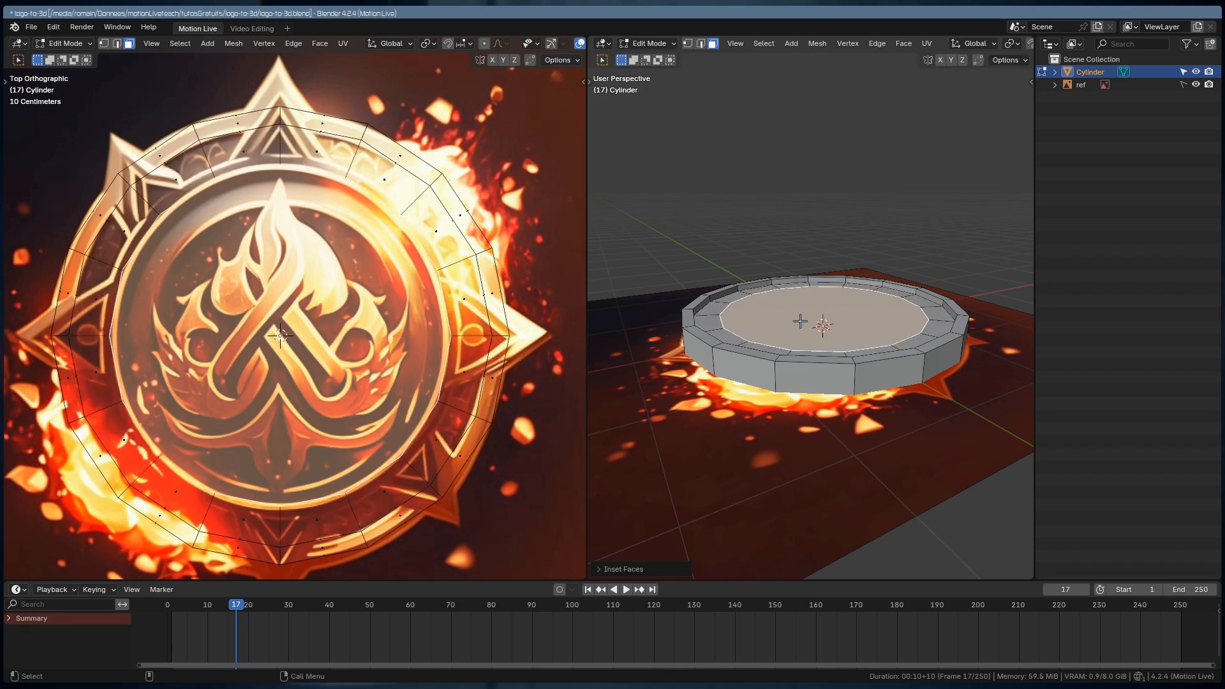
- Duplicate the central top face into a separate object, then extrude and inset it to form the inner ring
key("shift+d")
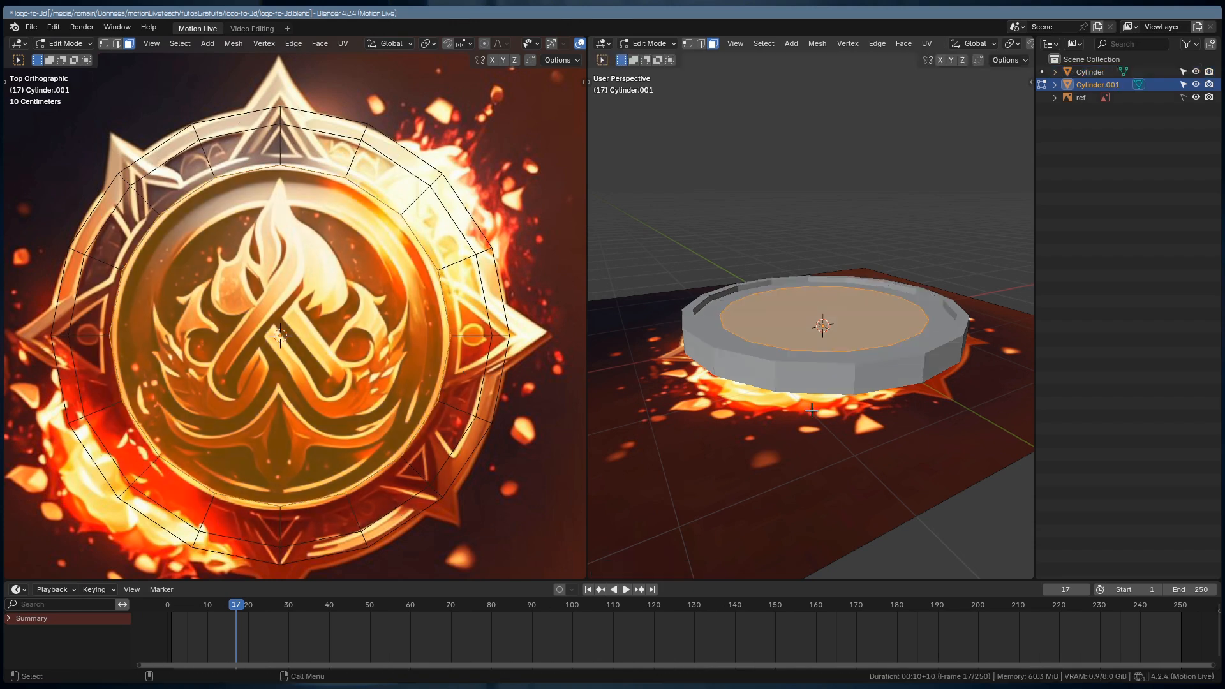
key("e")
left_click(866, 452)
key("i")
left_click(866, 449)
key("e")
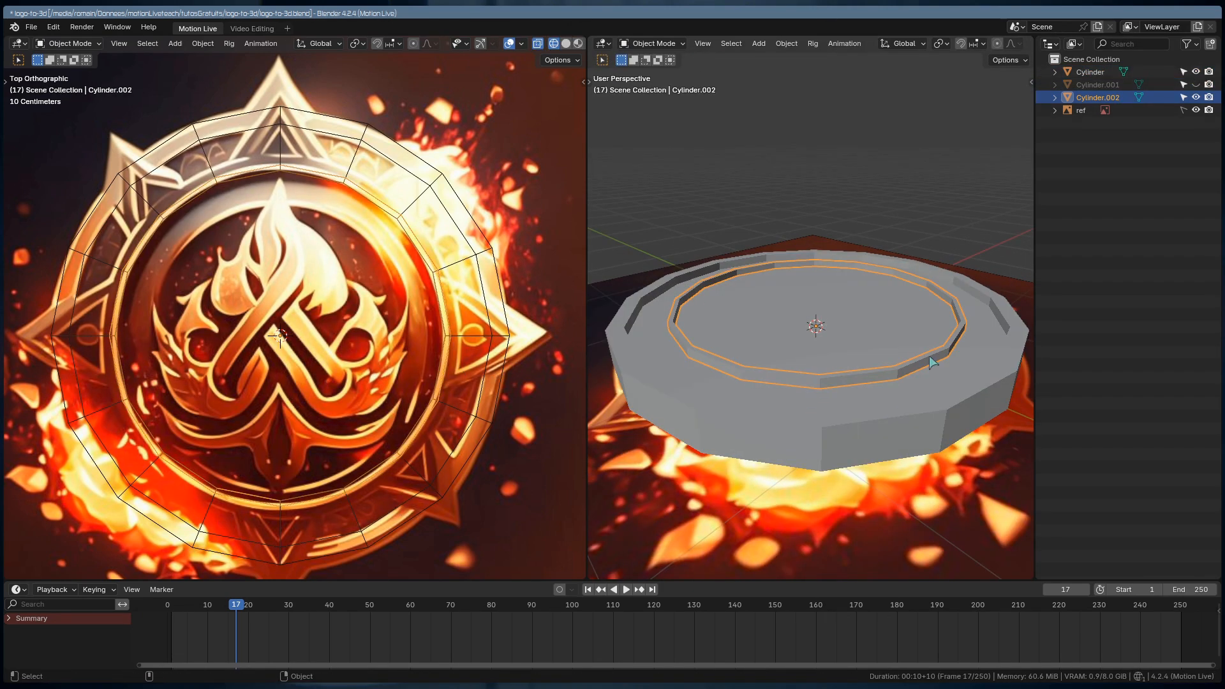
- Scale the smaller inner ring to about 0.81 in the horizontal plane, locking Z
key("s")
key("shift+z")
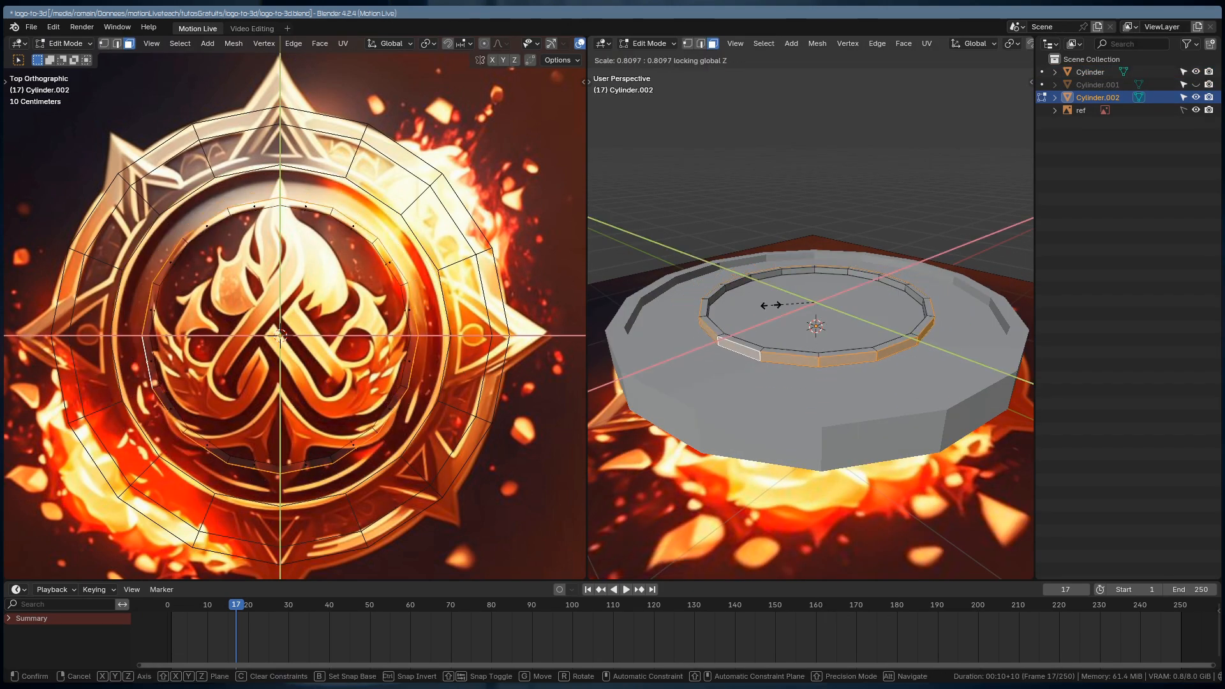
left_click(770, 304)
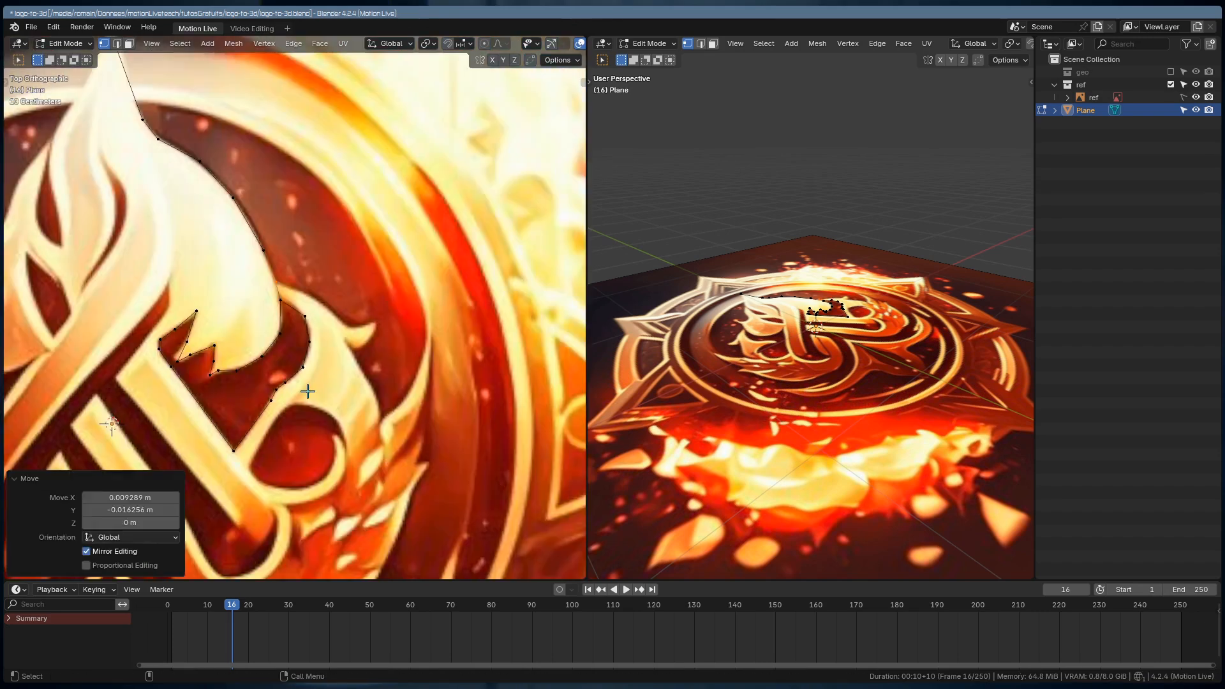
- Trace the flame emblem's outline on the reference image by extruding vertices along its edges, saving the file along the way
key("e")
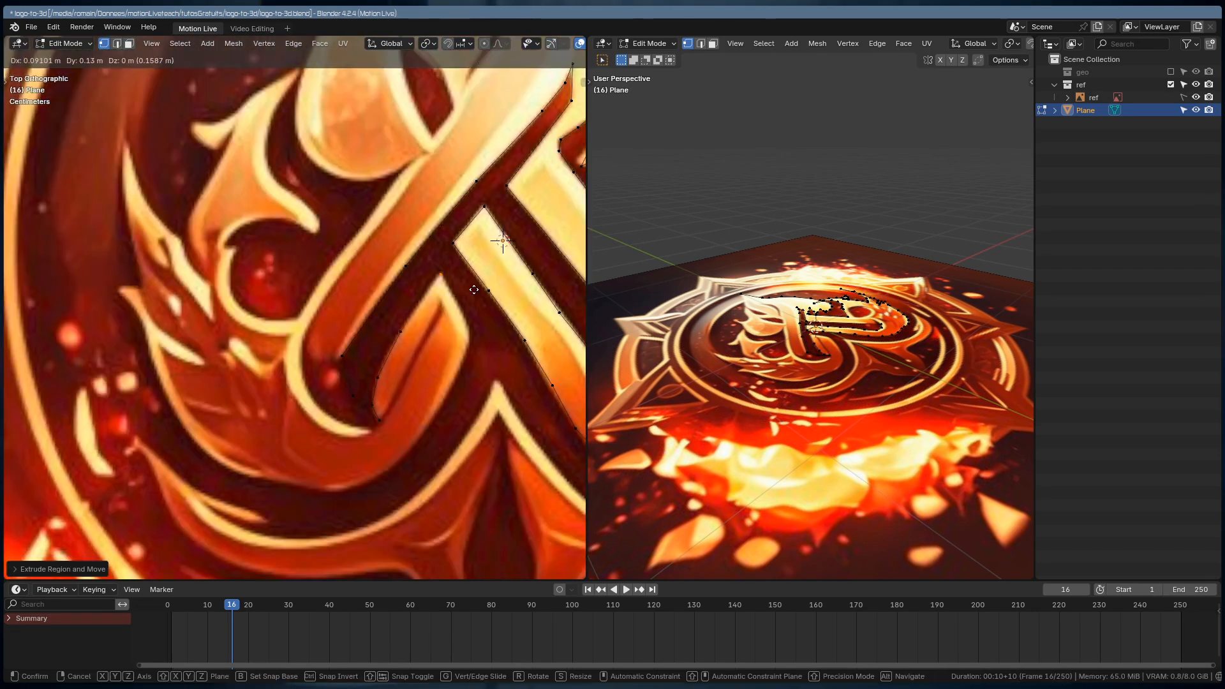
left_click(474, 290)
scroll(369, 356, "down", 6)
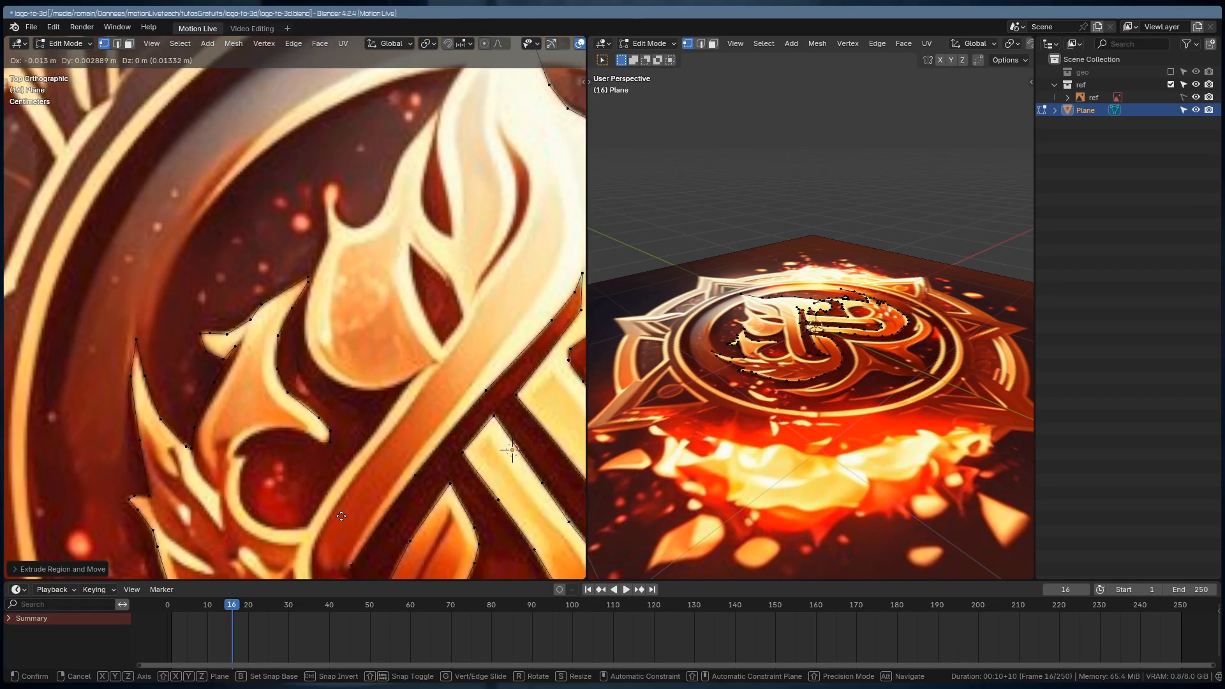
key("ctrl+s")
scroll(369, 356, "up", 4)
key("e")
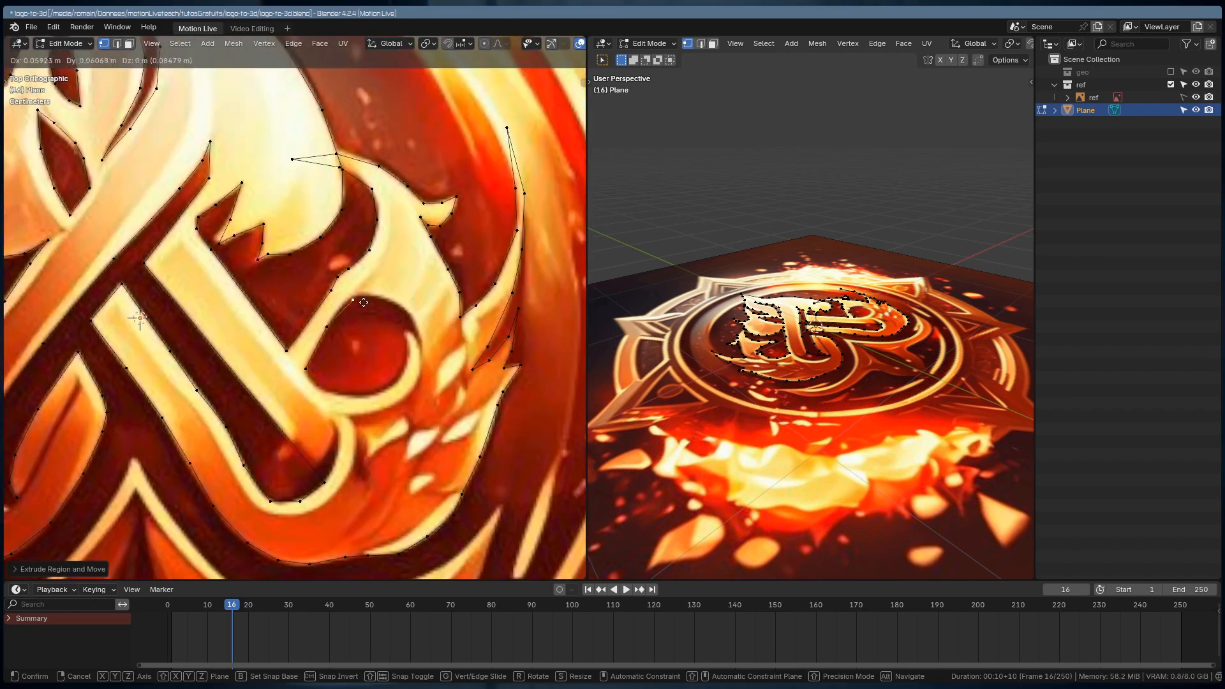
left_click(140, 315)
key("e")
left_click(334, 466)
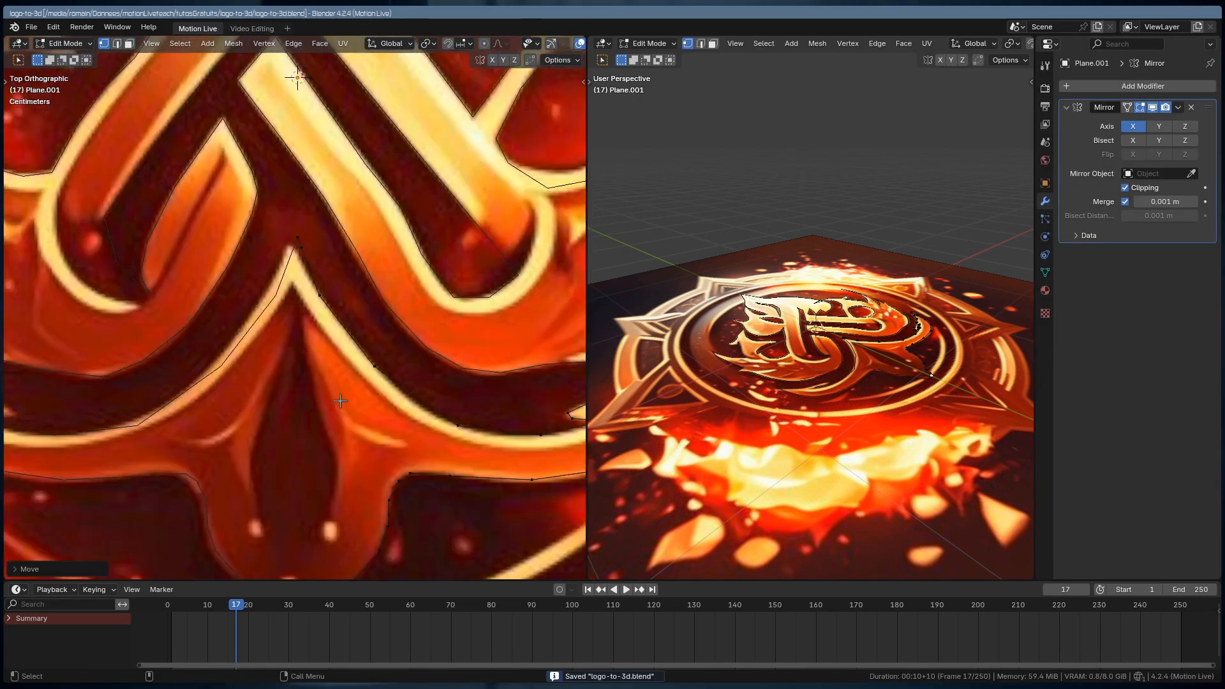
- Fill the mirrored lower ornament's outline with faces, extrude it into a solid and adjust its vertices to the reference
scroll(340, 401, "down", 5)
key("f")
key("3")
key("e")
key("1")
scroll(316, 339, "up", 4)
key("g")
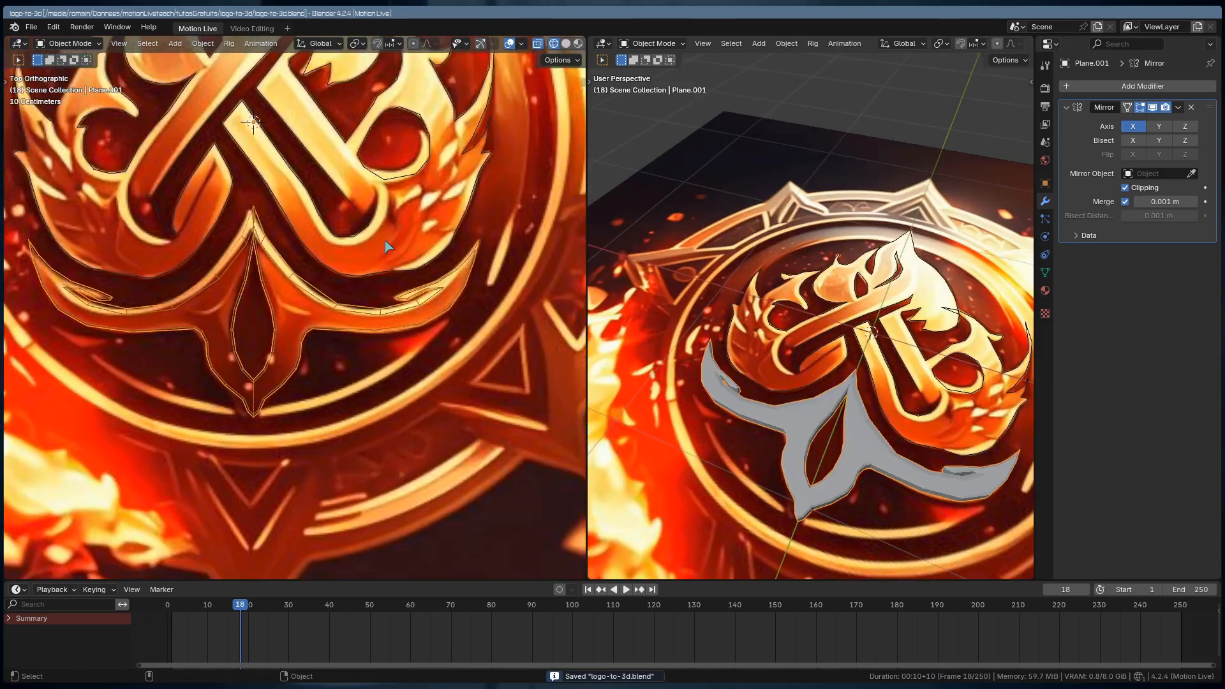
- Fill the flame emblem's traced outline section by section with faces, merging vertices where needed, and save the file
scroll(339, 355, "up", 4)
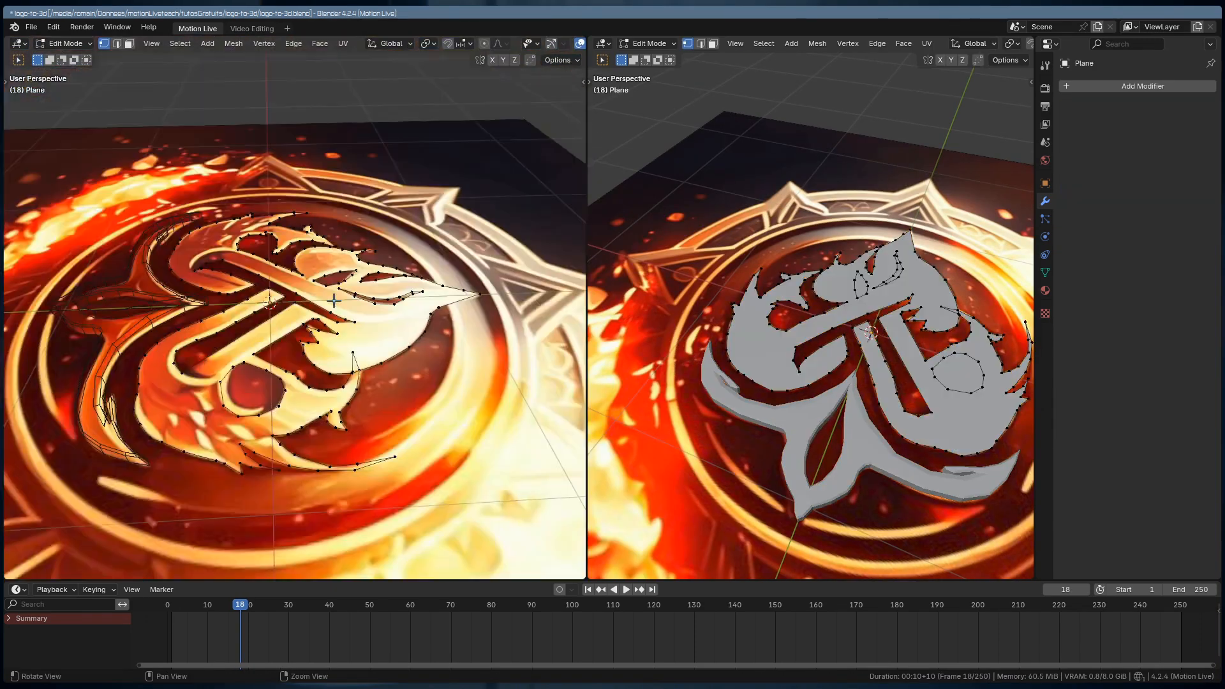
key("ctrl+e")
key("m")
key("ctrl+s")
key("2")
scroll(279, 382, "up", 3)
middle_click_drag(279, 383, 273, 238, "shift")
key("f")
scroll(431, 278, "down", 5)
scroll(430, 278, "up", 3)
key("f")
middle_click_drag(423, 288, 268, 332, "shift")
key("f")
scroll(338, 396, "up", 2)
key("f")
key("f")
scroll(371, 311, "down", 6)
scroll(371, 312, "up", 4)
middle_click_drag(191, 281, 357, 306, "shift")
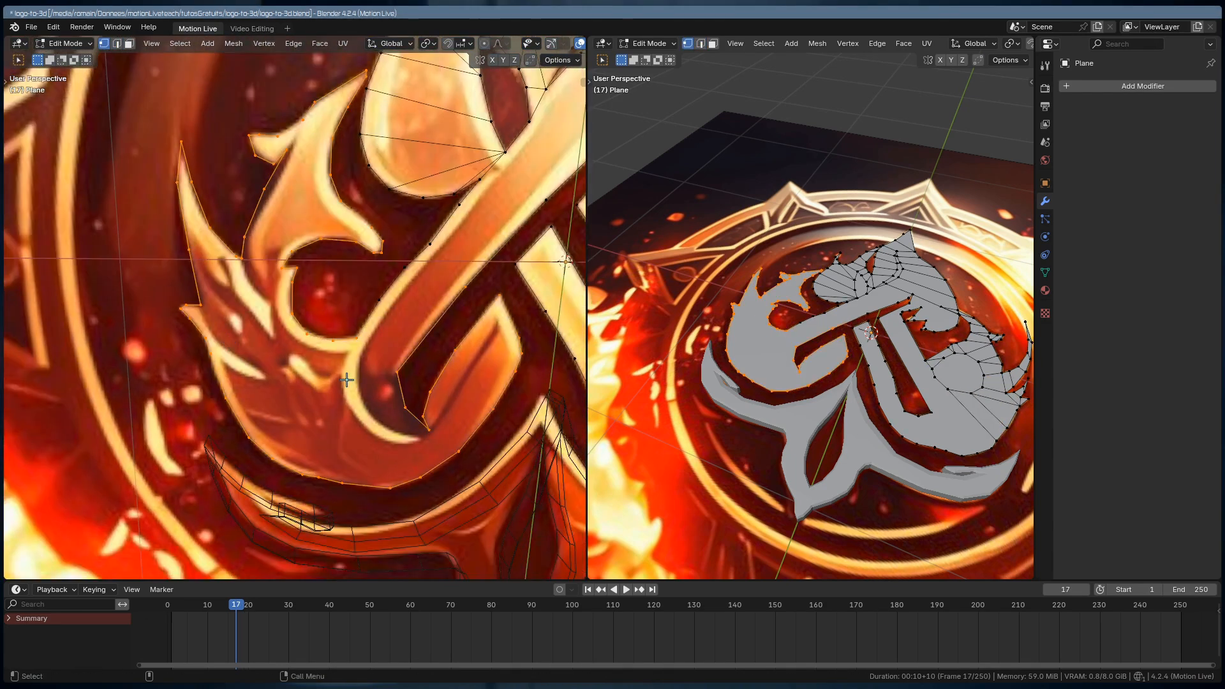
middle_click_drag(485, 357, 191, 357, "shift")
scroll(319, 357, "down", 5)
key("ctrl+s")
- Delete unneeded geometry in the flame emblem and adjust the position of its vertices along Z
key("3")
left_click(396, 373)
key("x")
scroll(304, 326, "up", 4)
key("1")
key("g")
key("z")
mouse_move(304, 326)
middle_mouse_down()
mouse_move(306, 191)
mouse_move(306, 331)
middle_mouse_up()
scroll(313, 418, "down", 4)
key("x")
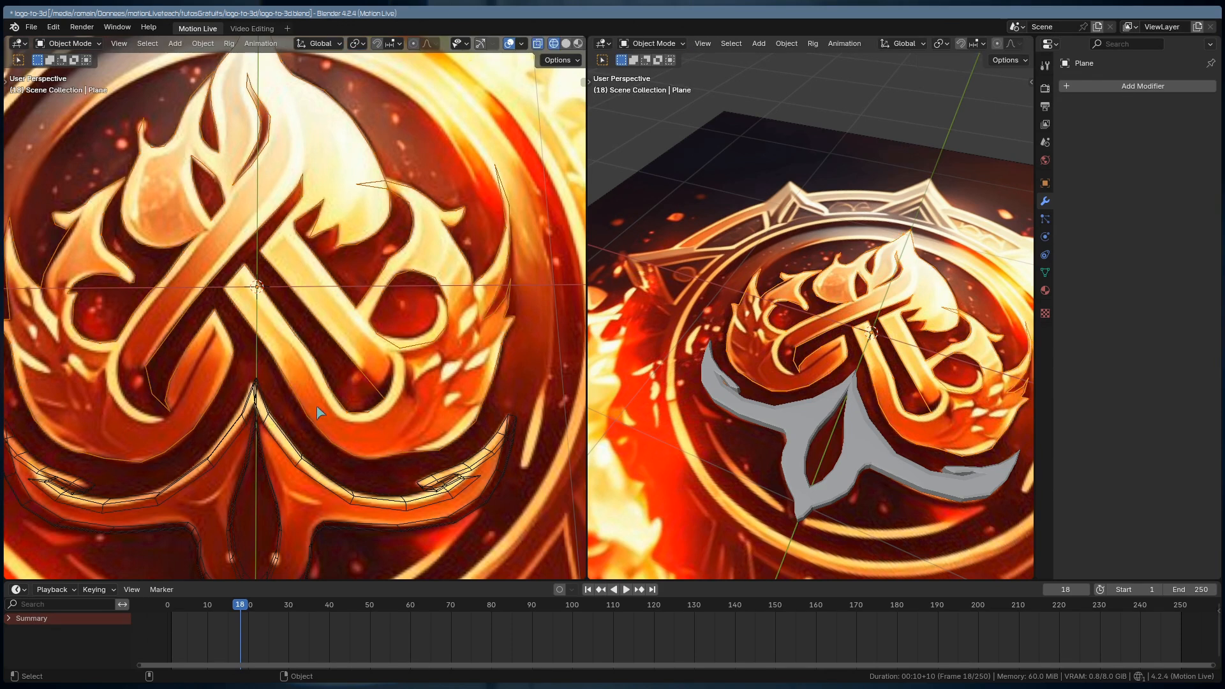
- Extrude the filled flame emblem into a raised solid and bevel its top outline edges
key("f")
key("e")
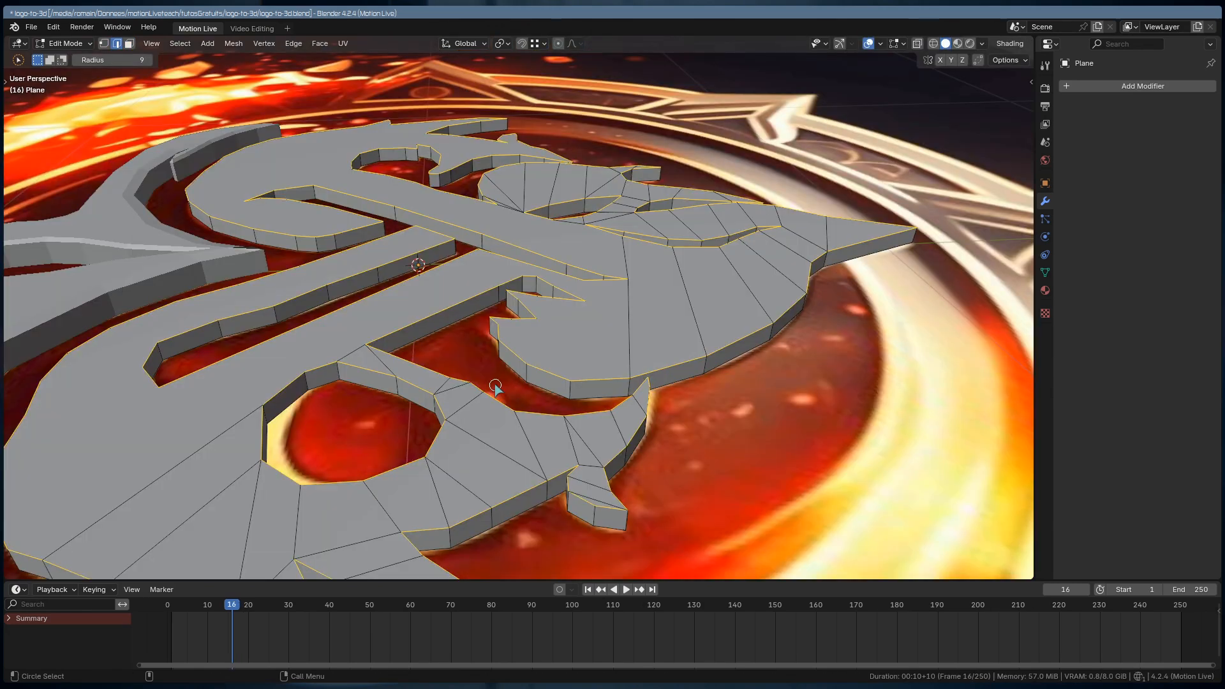
key("ctrl+b")
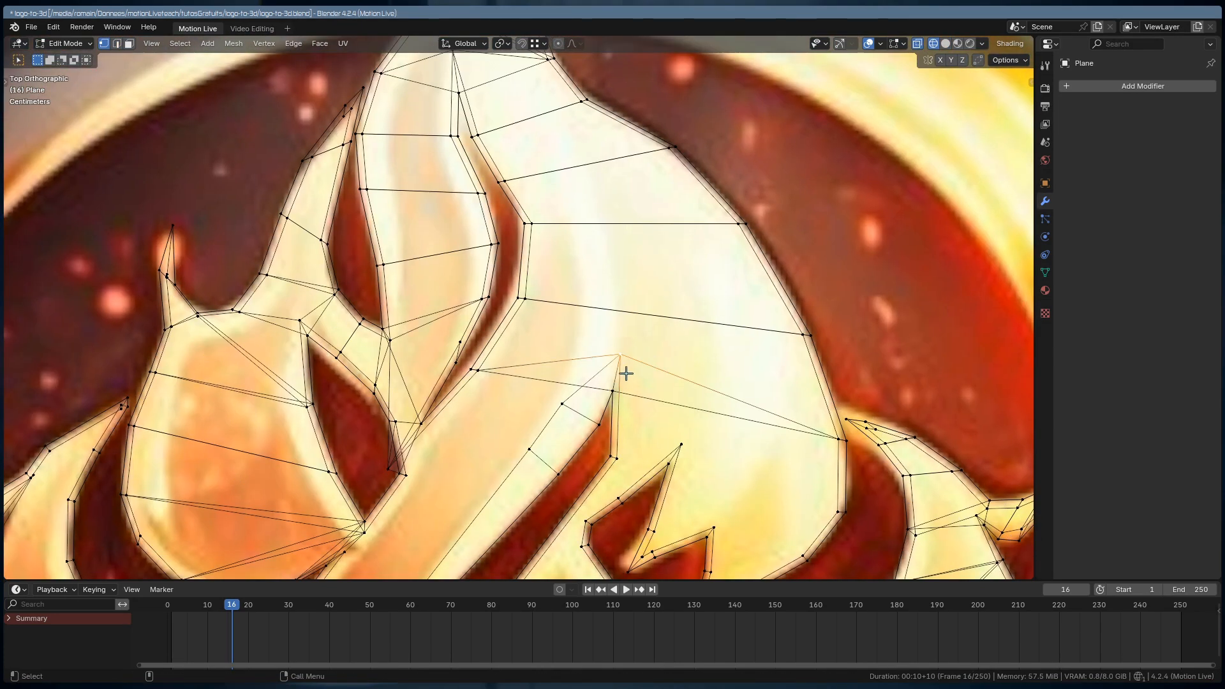
- Move the misplaced bevel vertex on the edge of the emblem's diagonal band to match the reference
middle_click_drag(626, 373, 616, 306, "shift")
middle_click_drag(615, 408, 653, 217, "shift")
scroll(472, 439, "up", 4)
middle_click_drag(548, 275, 449, 408, "shift")
left_click(449, 408)
key("g")
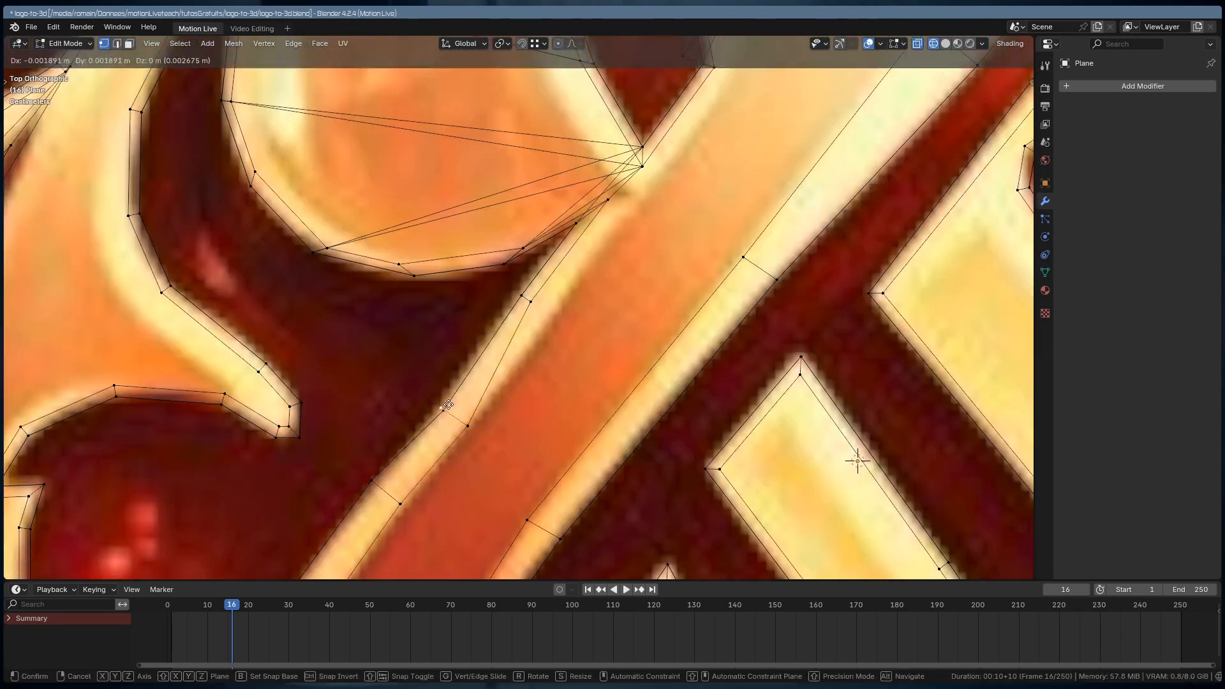
left_click(449, 405)
- Reposition the bevel vertices around the rounded flame lobe beside the diagonal band
middle_click_drag(641, 165, 492, 333, "shift")
middle_click_drag(787, 186, 777, 281, "shift")
key("g")
middle_click_drag(409, 319, 657, 340, "shift")
middle_click_drag(314, 392, 294, 287, "shift")
left_click(293, 287)
key("g")
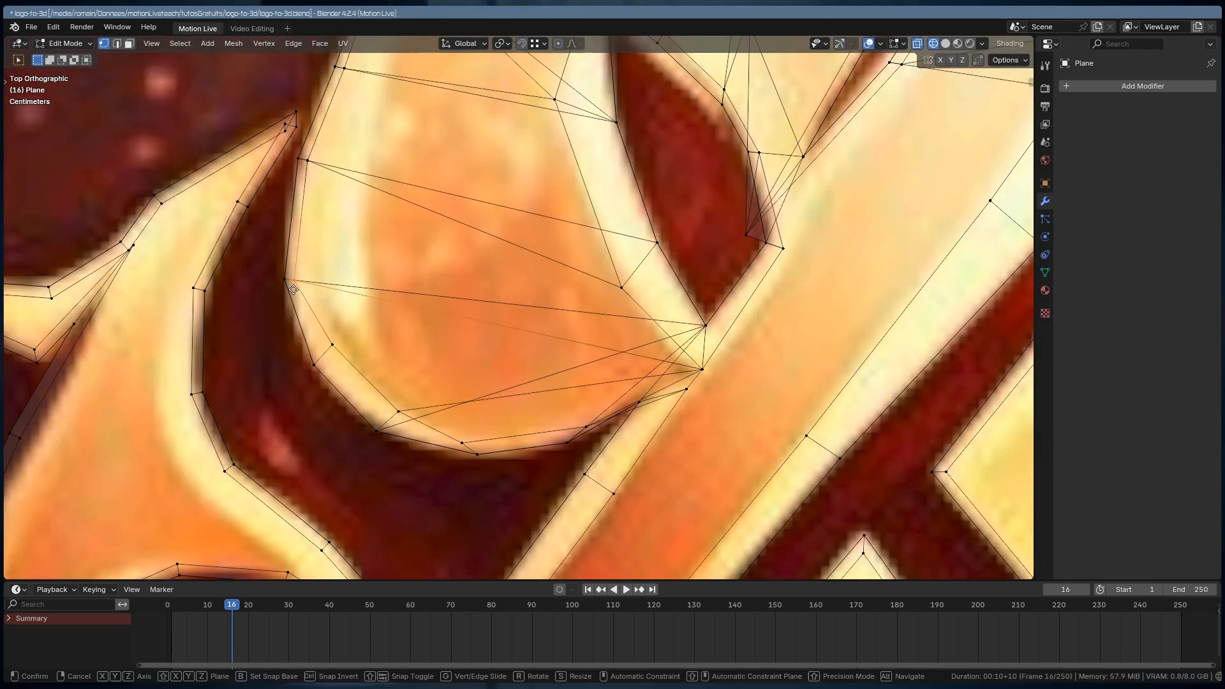
left_click(305, 289)
- Reposition the bevel vertices around the narrow openings in the emblem's upper flames
scroll(319, 280, "down", 1)
middle_click_drag(637, 95, 451, 350, "shift")
middle_click_drag(446, 168, 441, 272, "shift")
key("g")
middle_click_drag(591, 418, 572, 309, "shift")
middle_click_drag(549, 395, 551, 256, "shift")
left_click(516, 319)
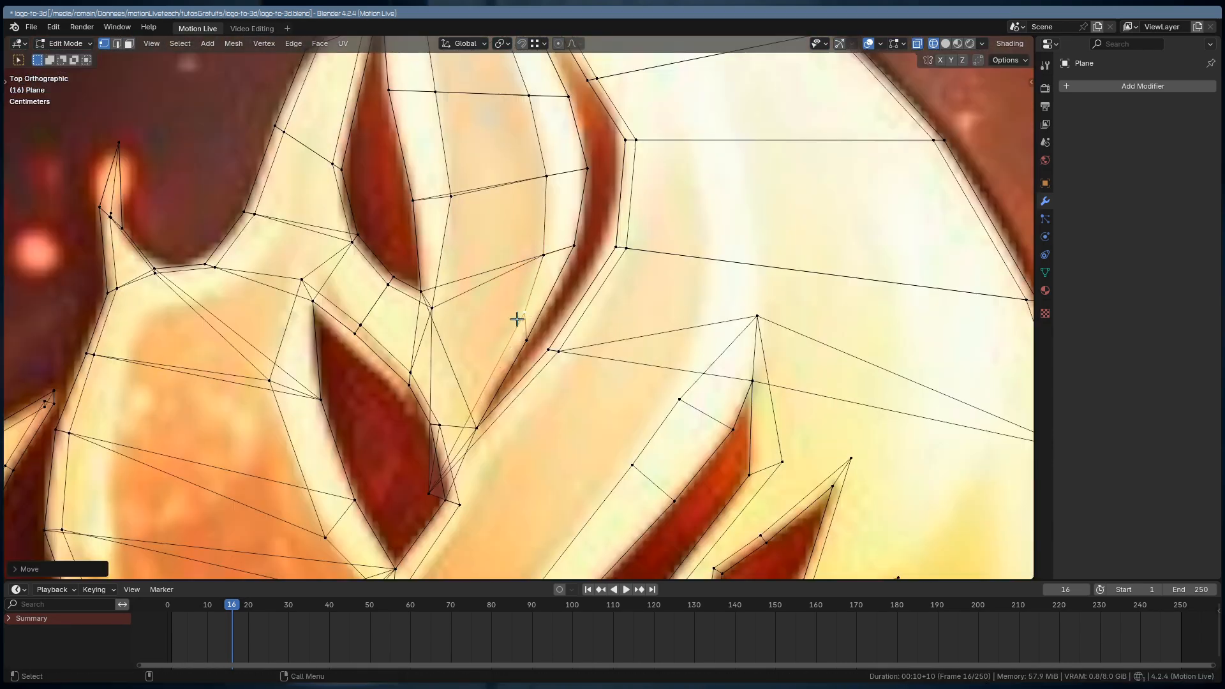
- Inspect the cleaned-up emblem against the reference image in wireframe and solid shading
middle_click_drag(457, 424, 470, 351, "shift")
key("z")
scroll(577, 424, "down", 7)
scroll(576, 424, "up", 8)
key("z")
scroll(574, 409, "down", 3)
middle_click_drag(578, 504, 572, 332, "shift")
key("z")
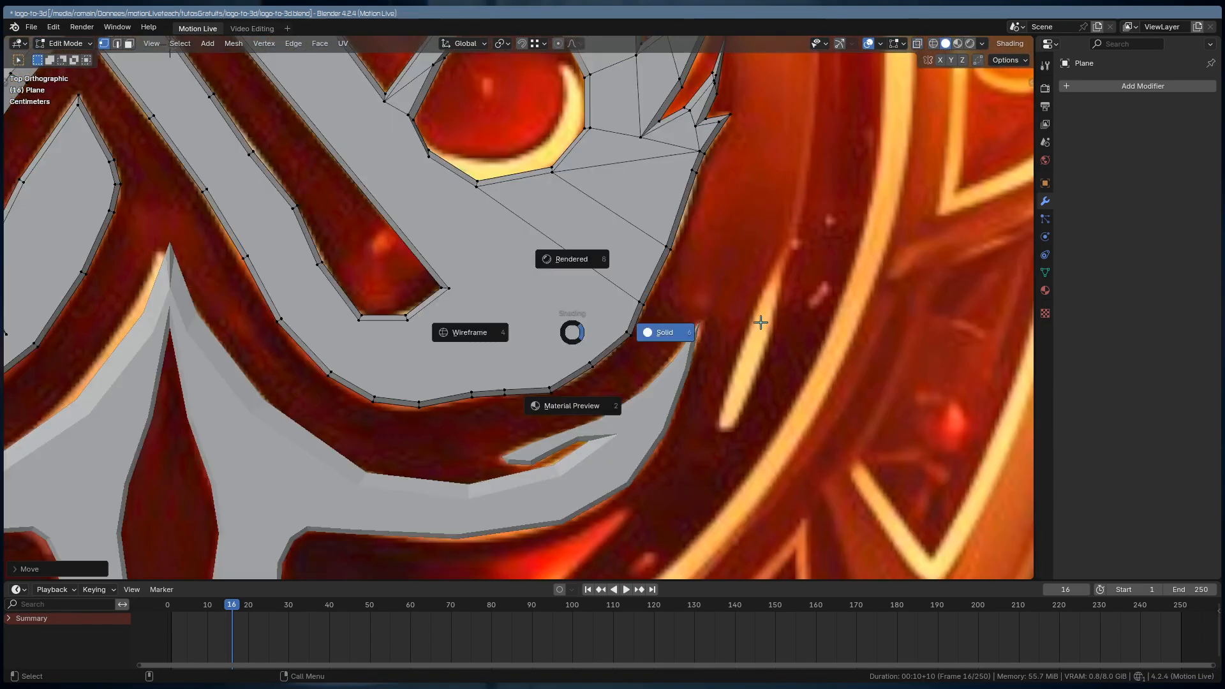
left_click(760, 322)
- Raise the flame emblem and the lower ornament together along Z by about 0.23 m onto the medallion
scroll(638, 319, "up", 4)
key("g")
key("z")
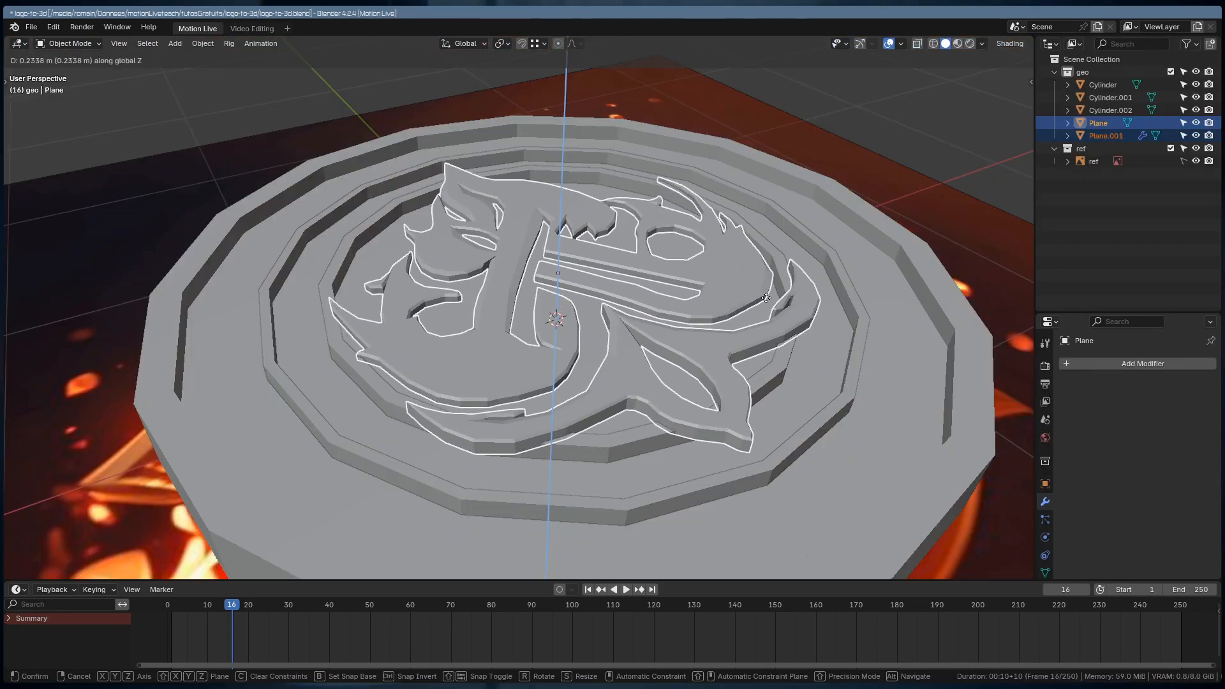
left_click(744, 315)
middle_click_drag(744, 315, 550, 263)
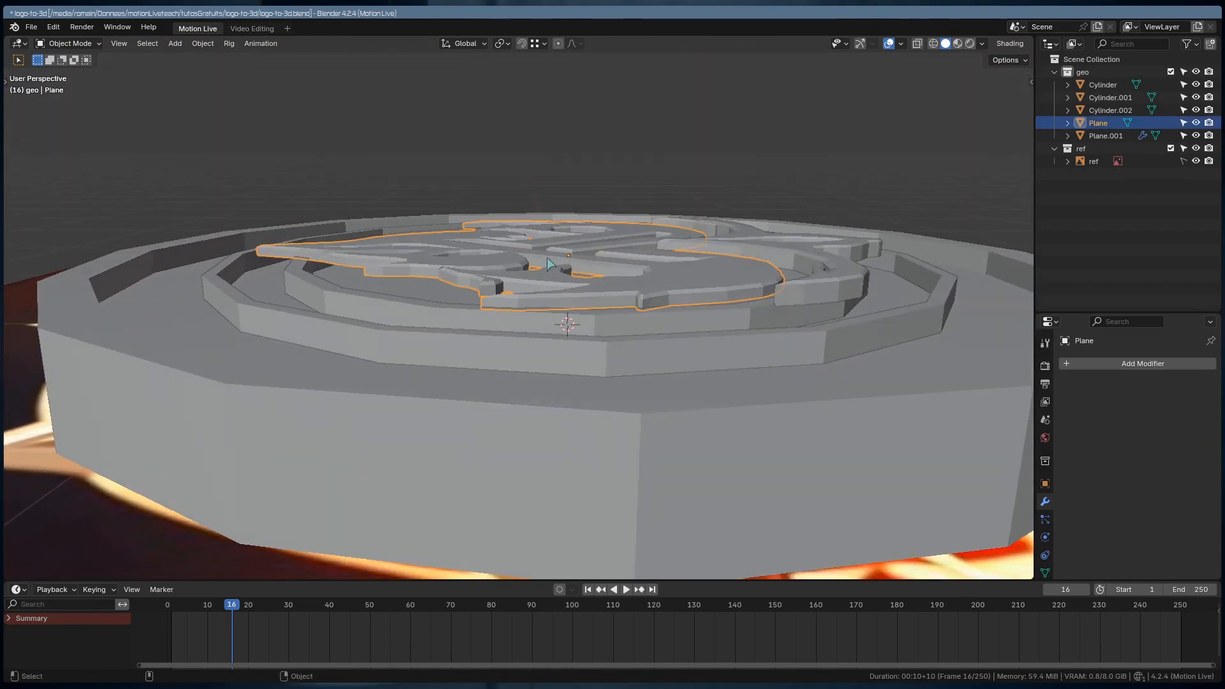
- Select only the flame emblem and adjust its height along Z relative to the medallion
left_click(550, 263)
key("g")
key("z")
middle_click_drag(561, 274, 706, 302, "alt")
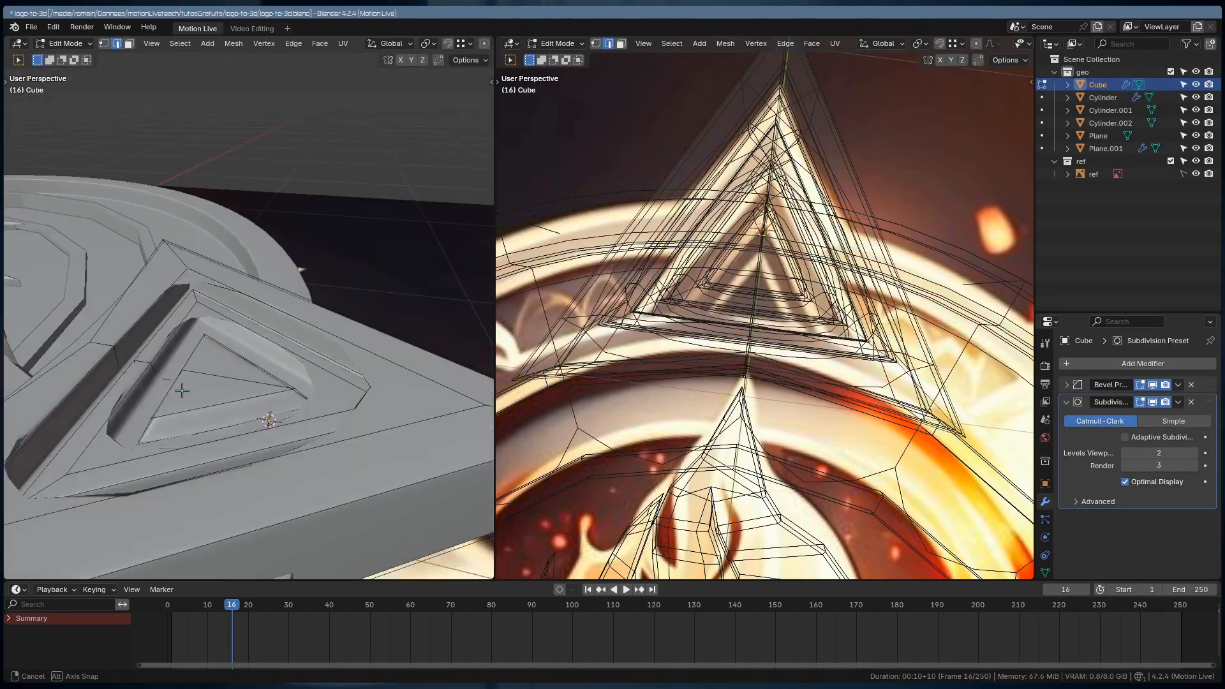
- Cancel the move along X and undo the linked duplicate of the triangular spike
middle_click_drag(265, 424, 57, 332)
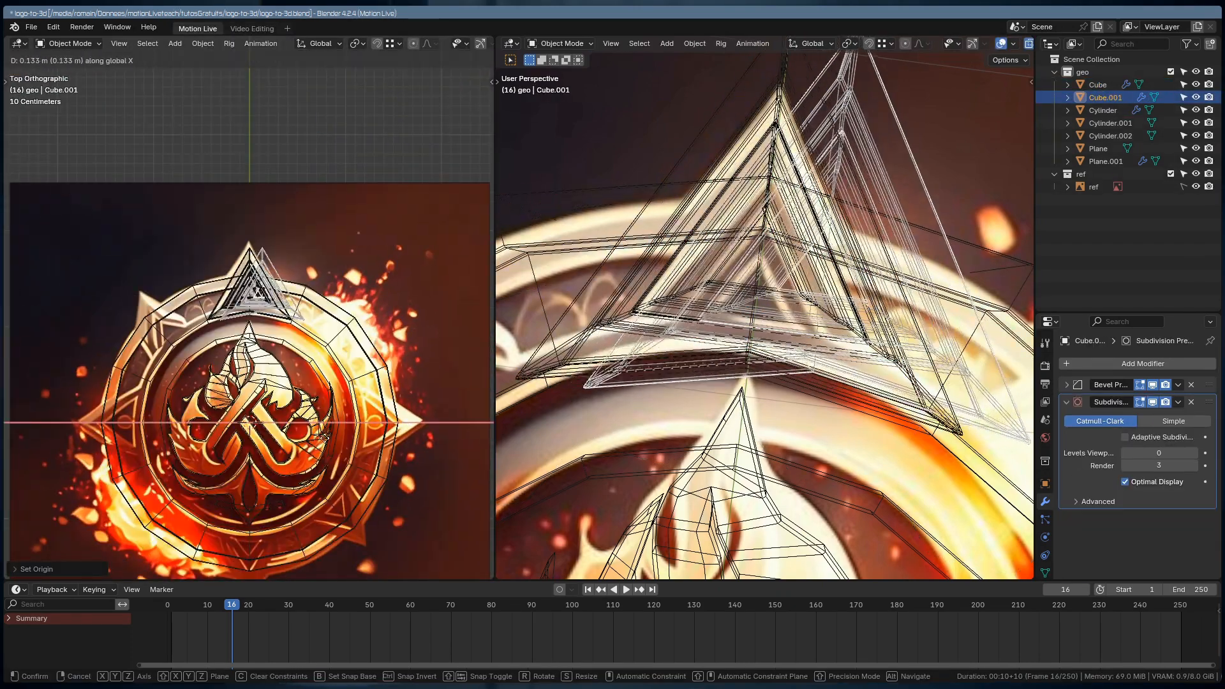
key("Escape")
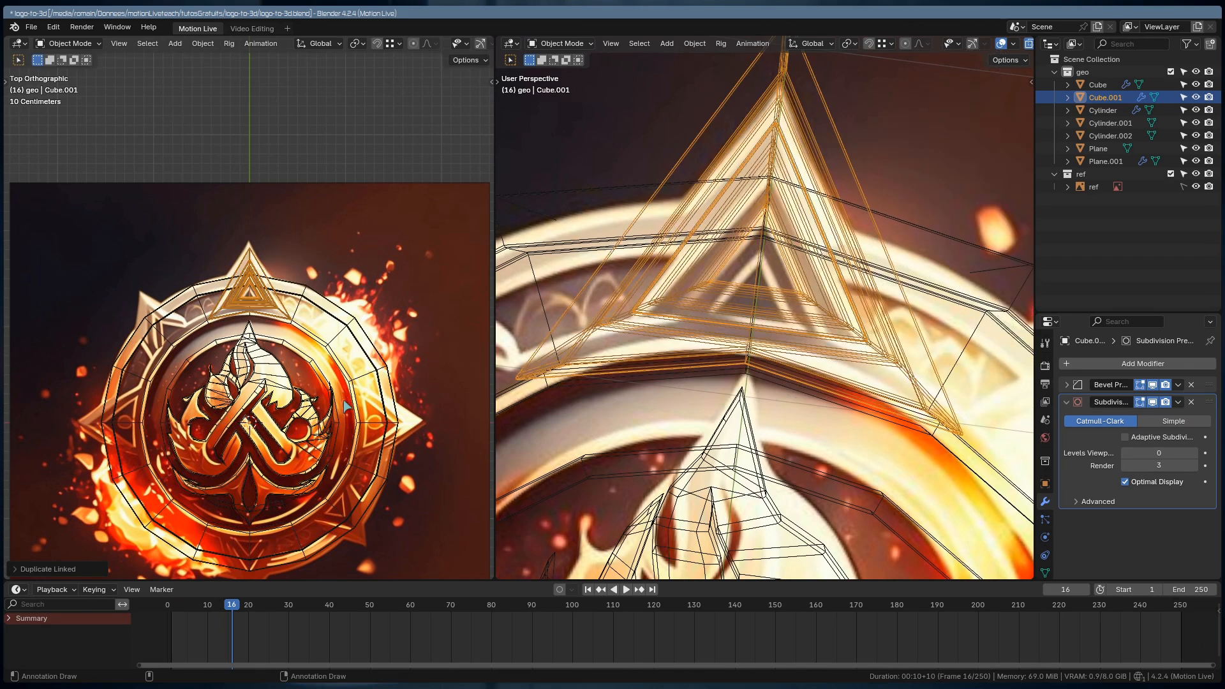
key("ctrl+z")
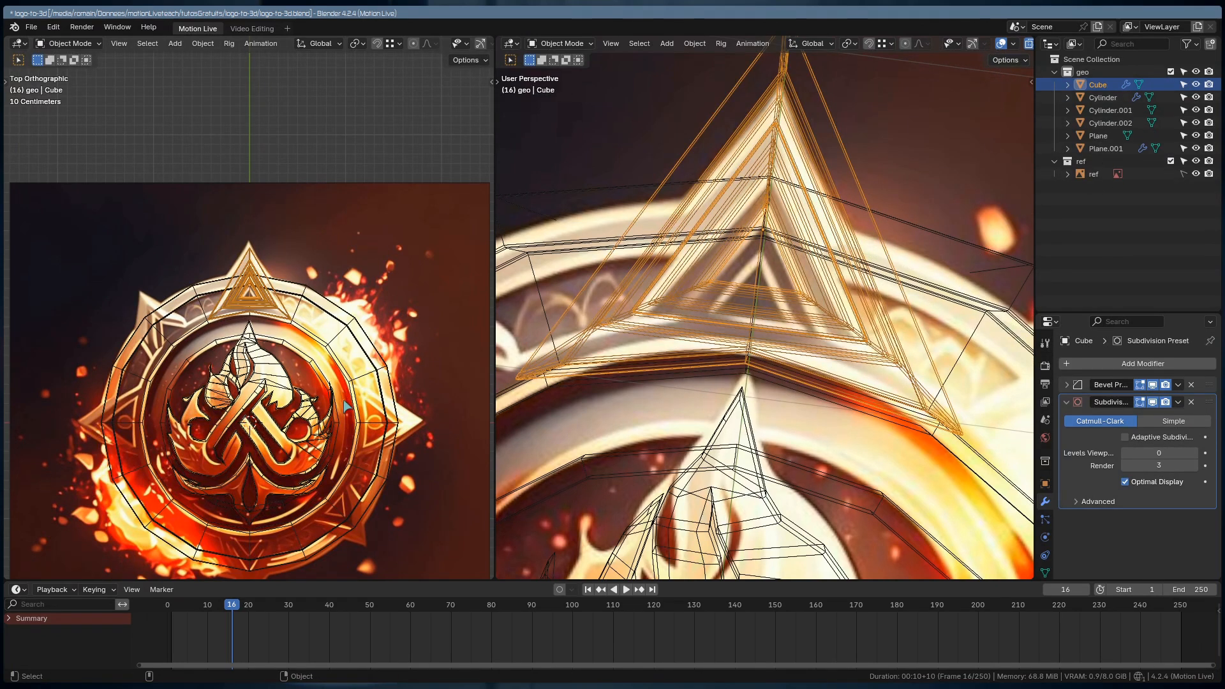
- Duplicate the triangular spike, rotate the copy about -45° around Z and repeat the operation around the medallion's rim
key("shift+d")
key("r")
key("z")
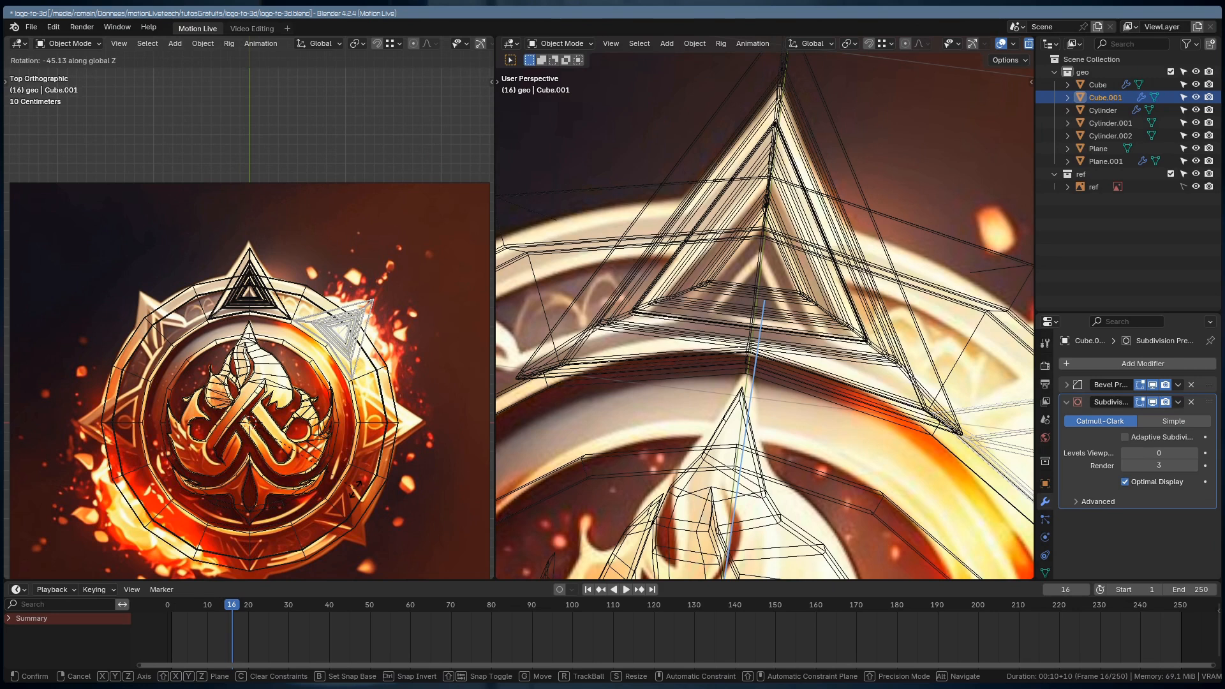
left_click(355, 490)
key("shift+r")
key("shift+r")
key("shift+r")
key("shift+r")
key("shift+r")
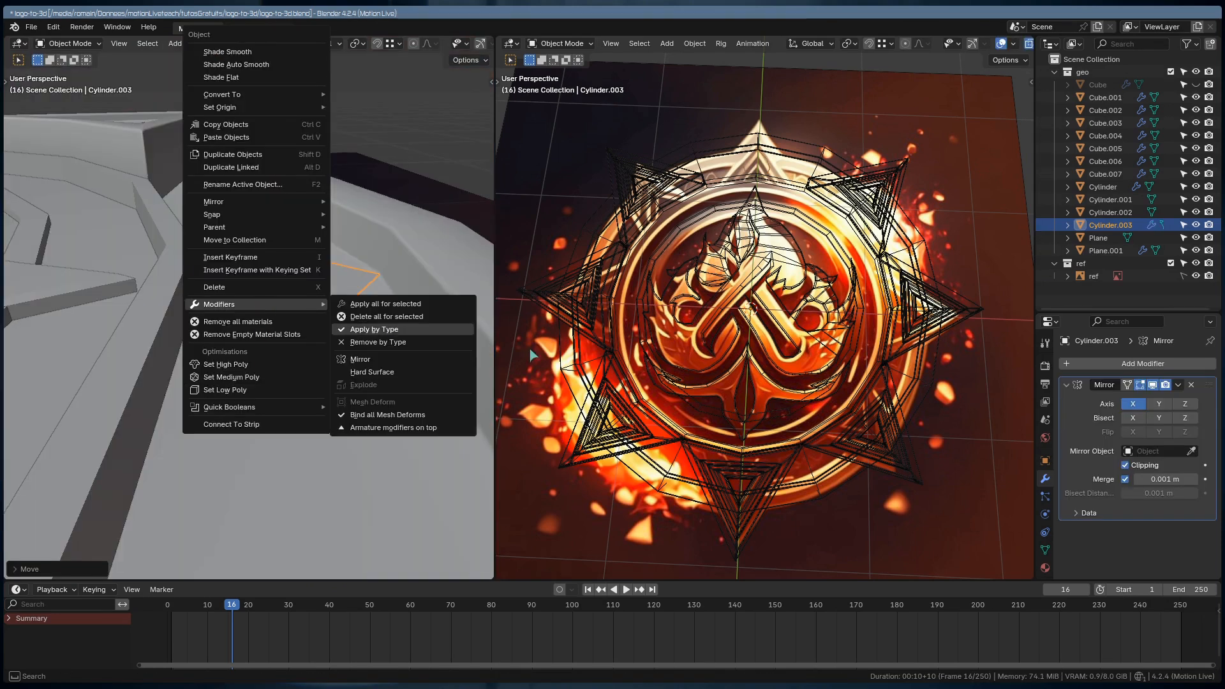
- Add a Solidify modifier with 0.014 m thickness to the small petal on the medallion's rim
left_click(303, 338)
key("ctrl+shift+m")
type("so")
key("Return")
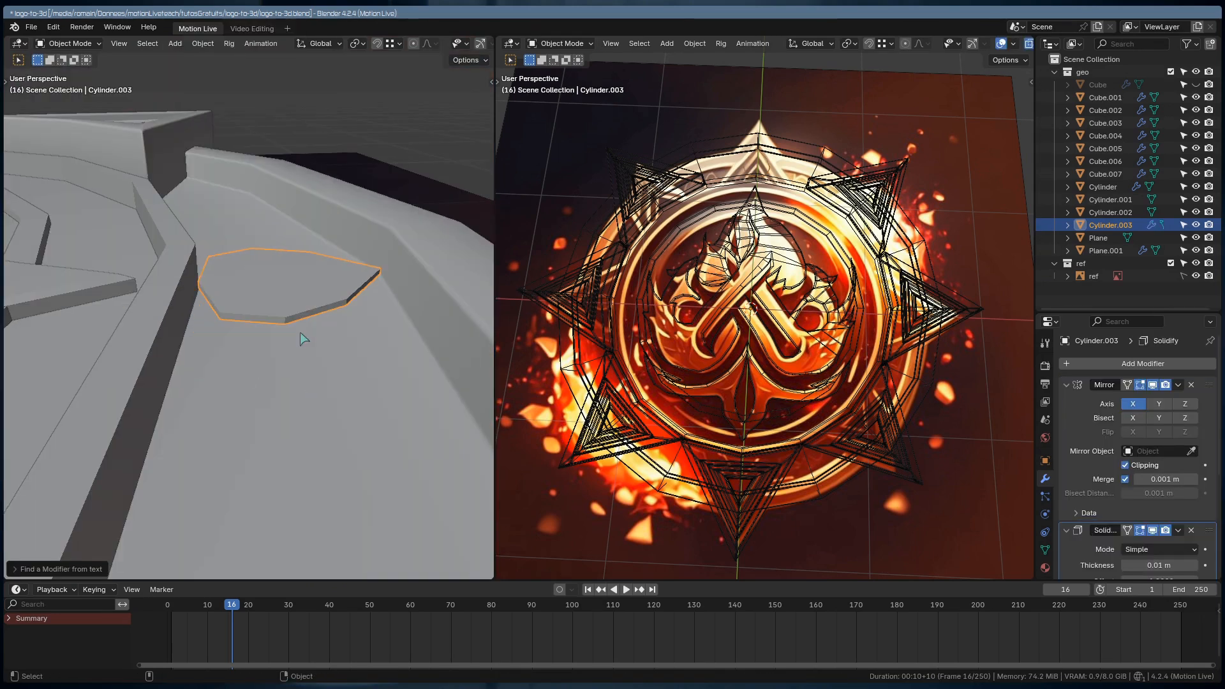
- Apply the Hard Surface setup to the petal with a bevel of about 0.0026 m and a 69° angle limit
right_click(300, 332)
left_click(317, 372)
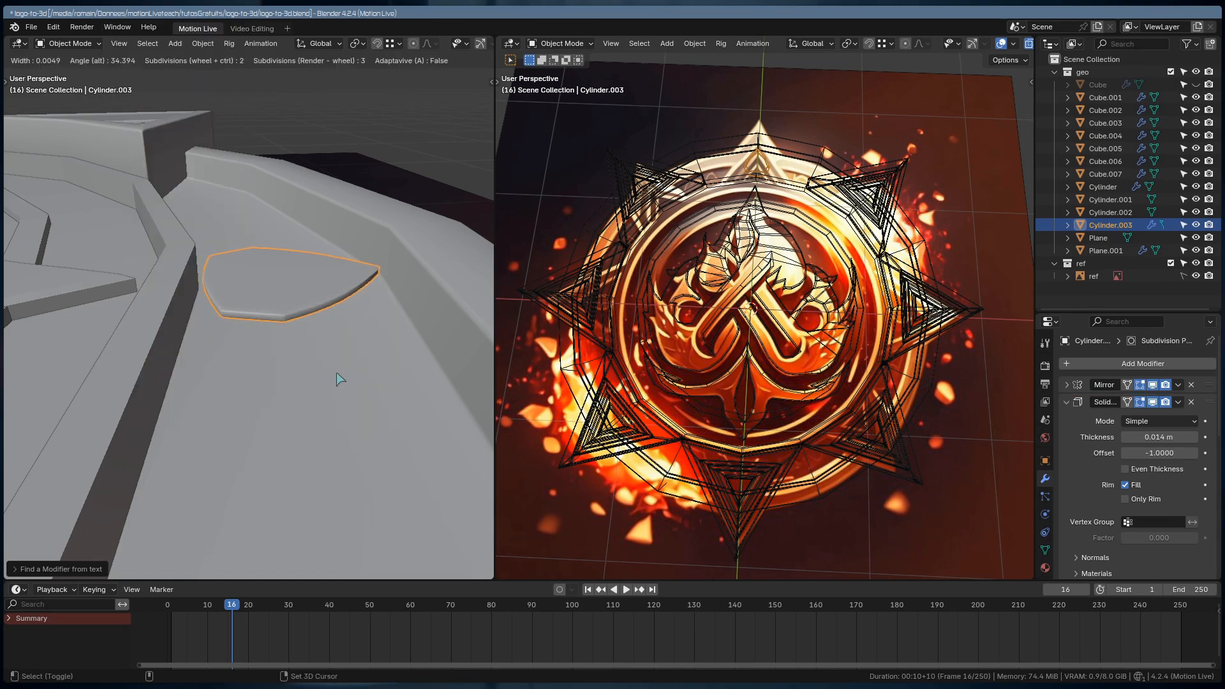
key("alt")
left_click(430, 369, "alt")
left_click_drag(430, 369, 325, 357, "alt")
scroll(1082, 512, "down", 2)
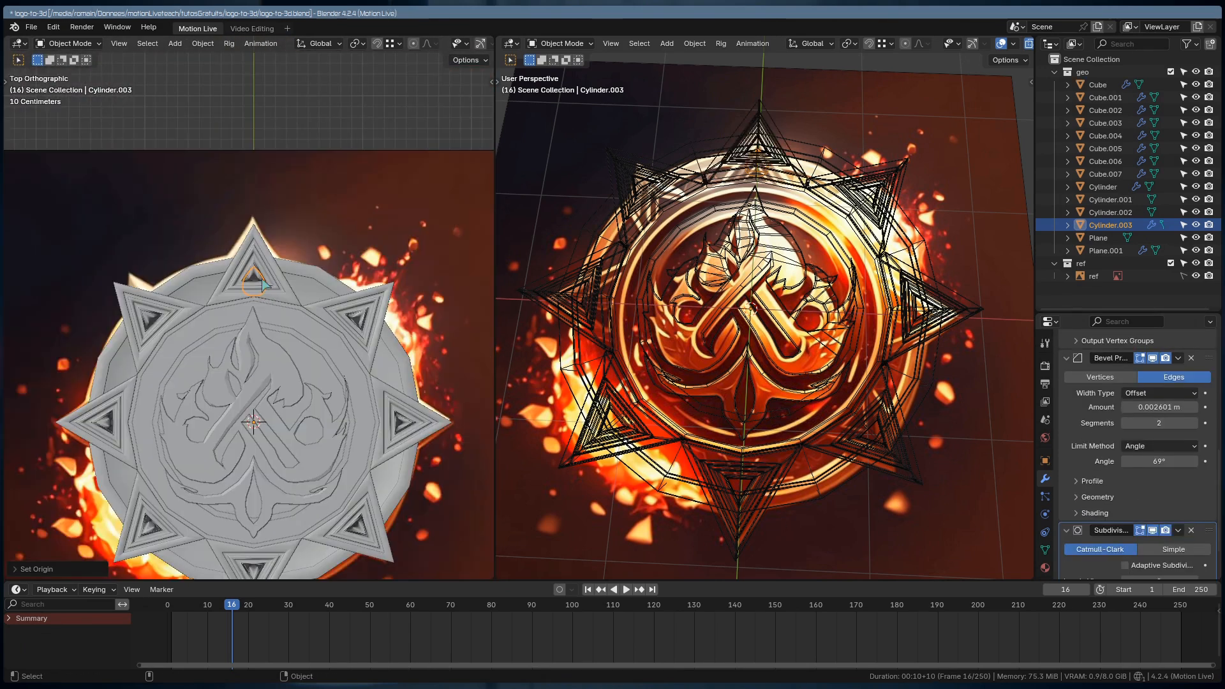
- Rotate the petal around the medallion's centre and save the file
key("r")
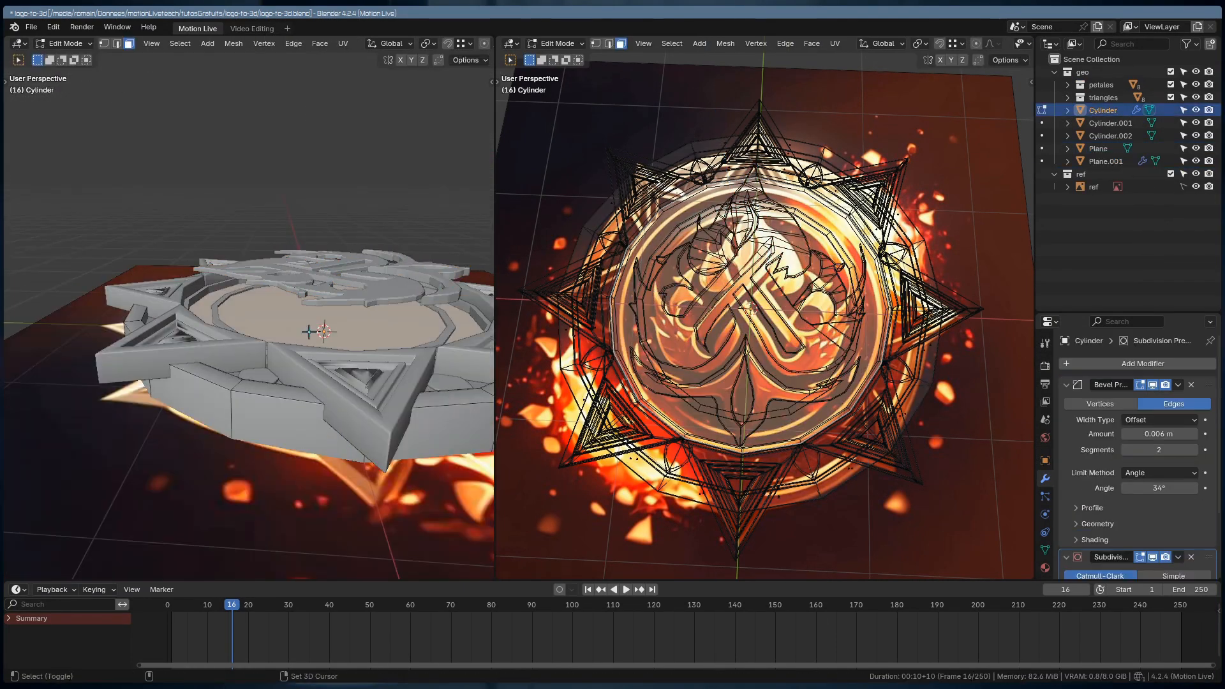
key("ctrl+s")
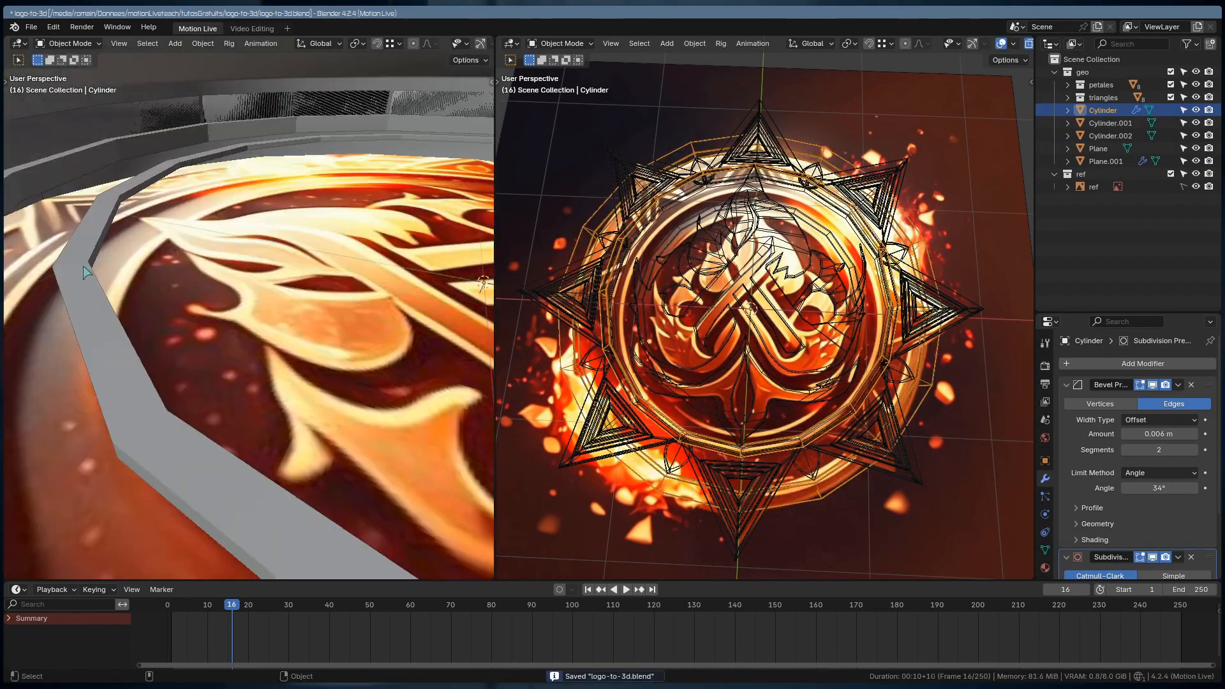
- Open the inner ring's mesh for editing and save the file
middle_click_drag(83, 266, 306, 260)
key("Tab")
key("z")
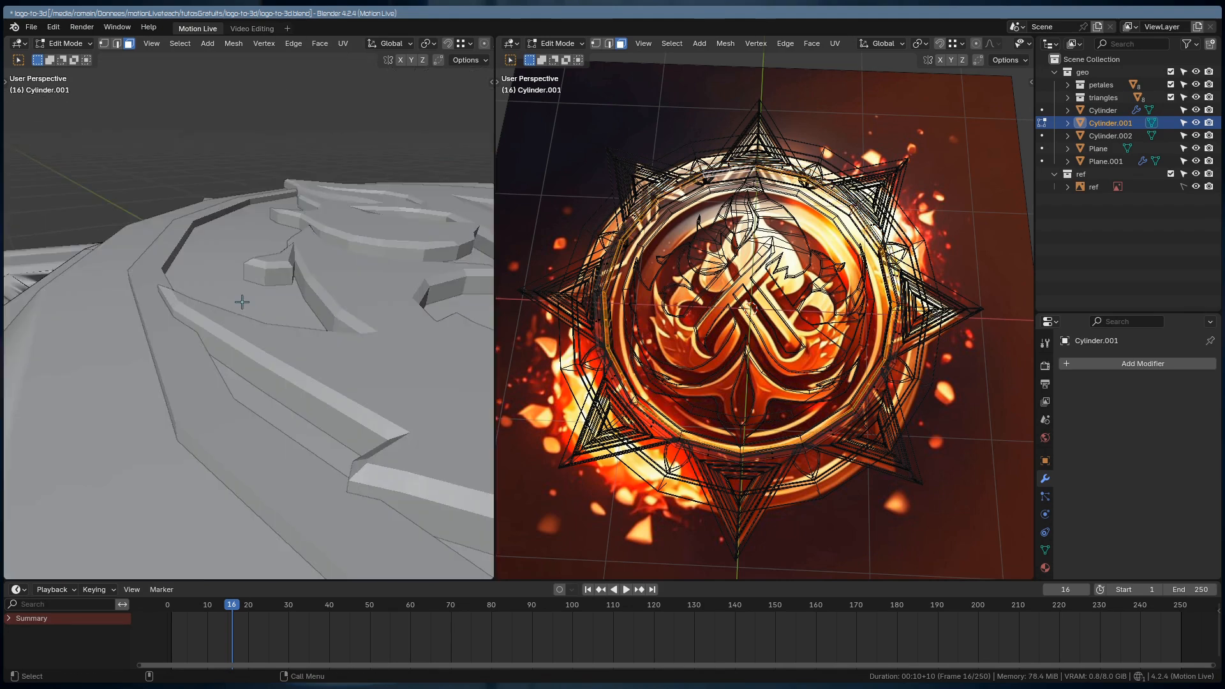
key("ctrl+s")
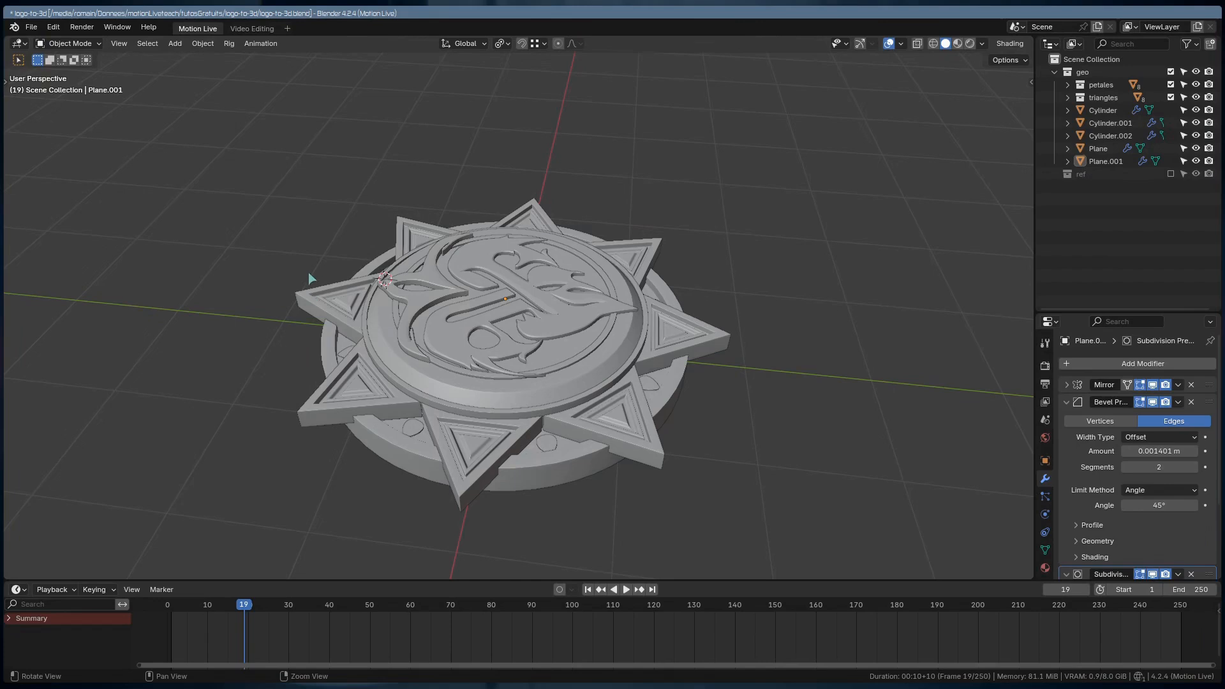
- Add a 50 mm camera and align it to the current angled view of the medallion
middle_click_drag(310, 273, 485, 332)
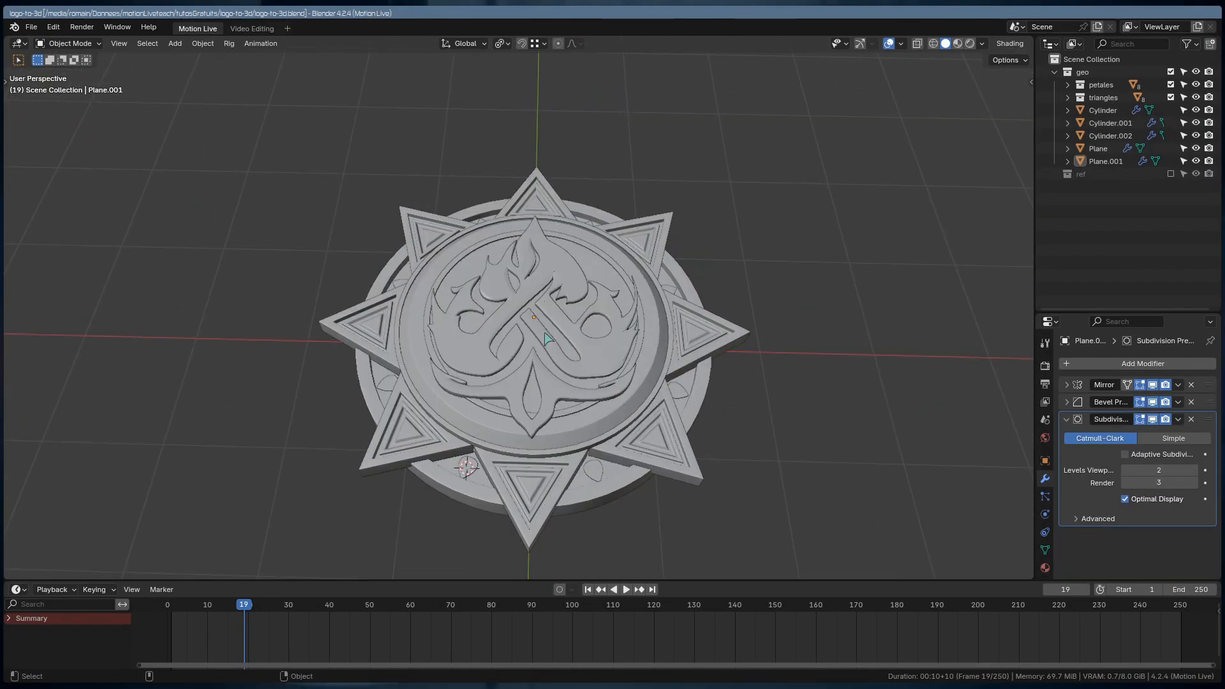
middle_click_drag(545, 332, 518, 358)
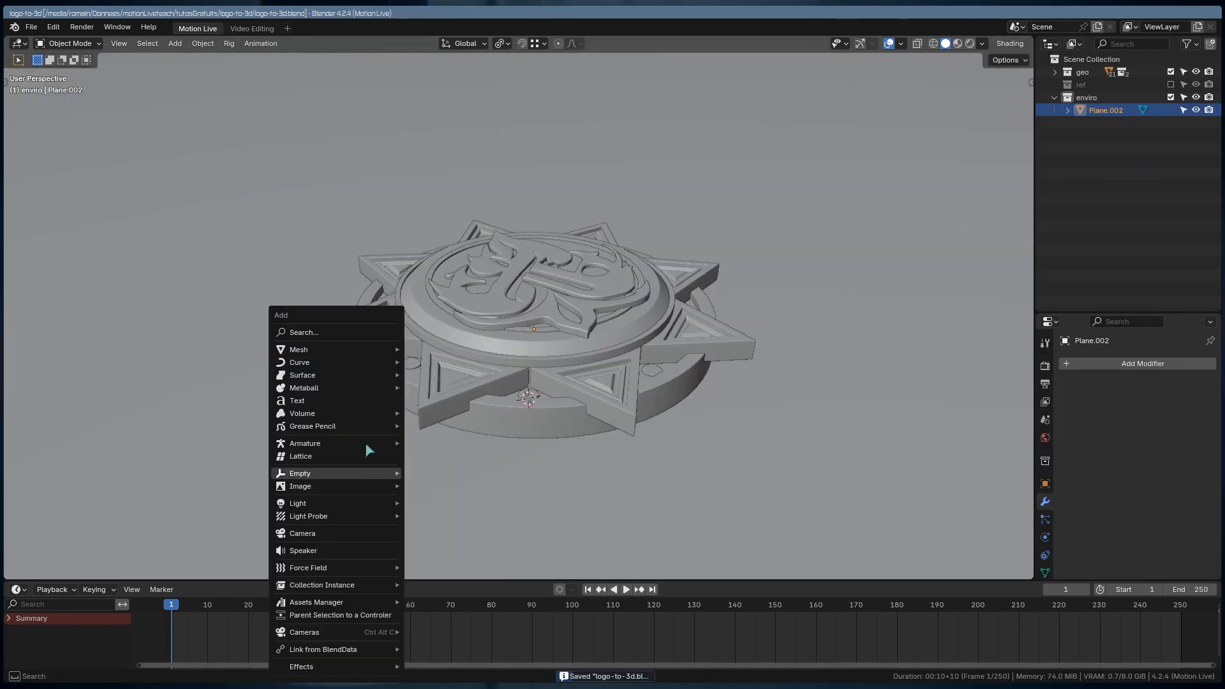
mouse_move(357, 632)
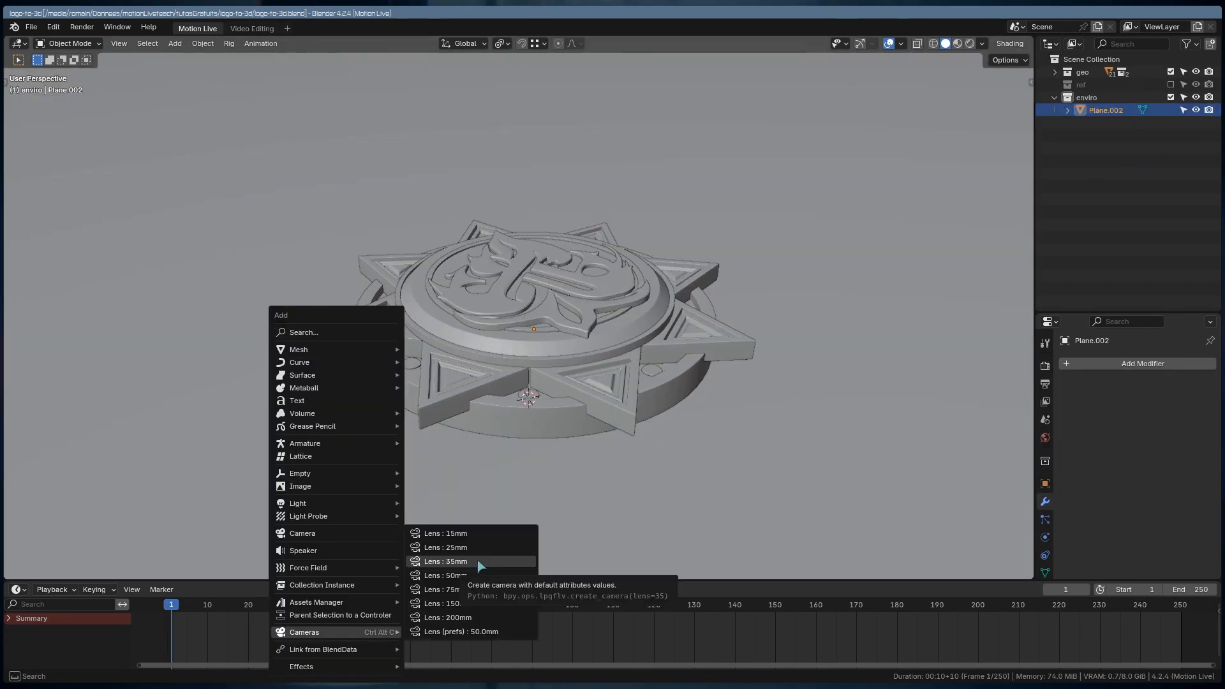
left_click(477, 576)
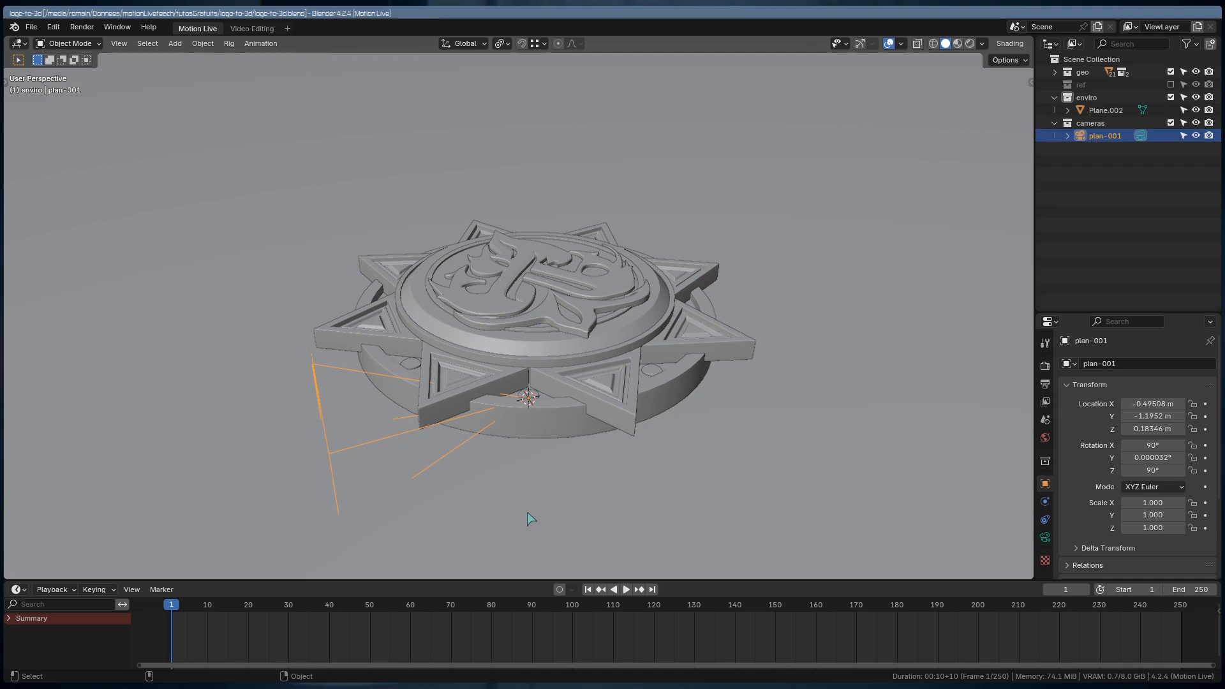
key("ctrl+alt+KP_0")
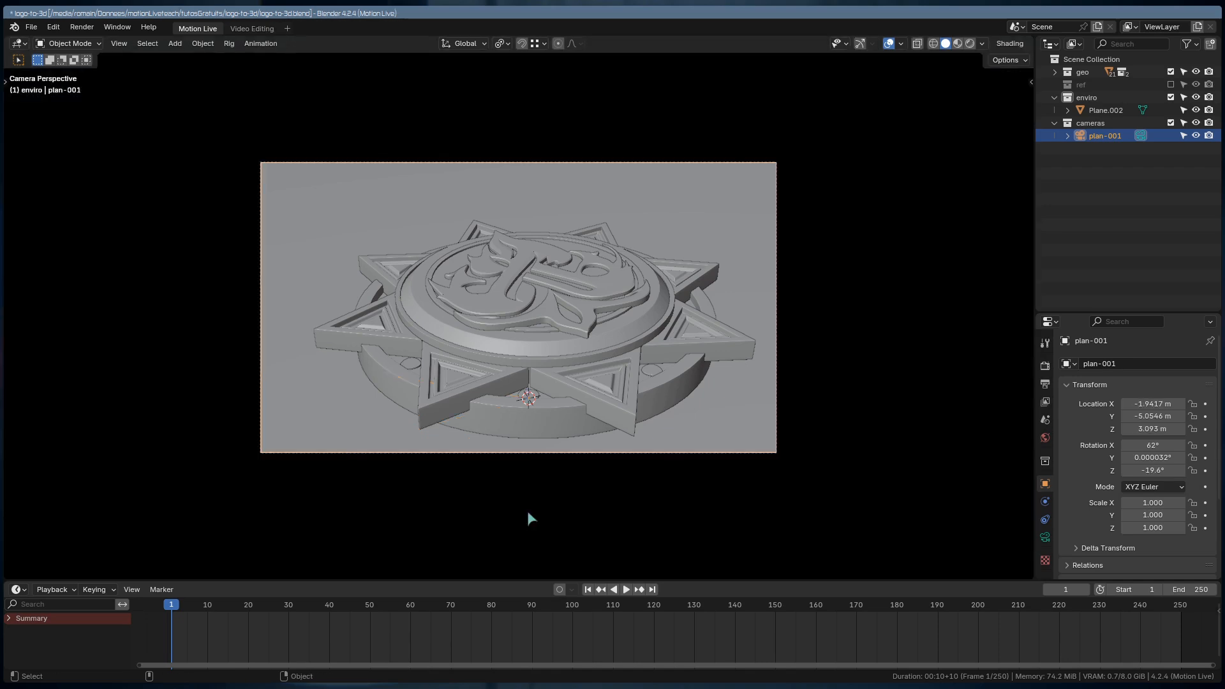
- Frame the medallion's rim closely through the camera and insert a camera keyframe at frame 1
left_click_drag(1065, 312, 1065, 218)
left_click(1045, 271)
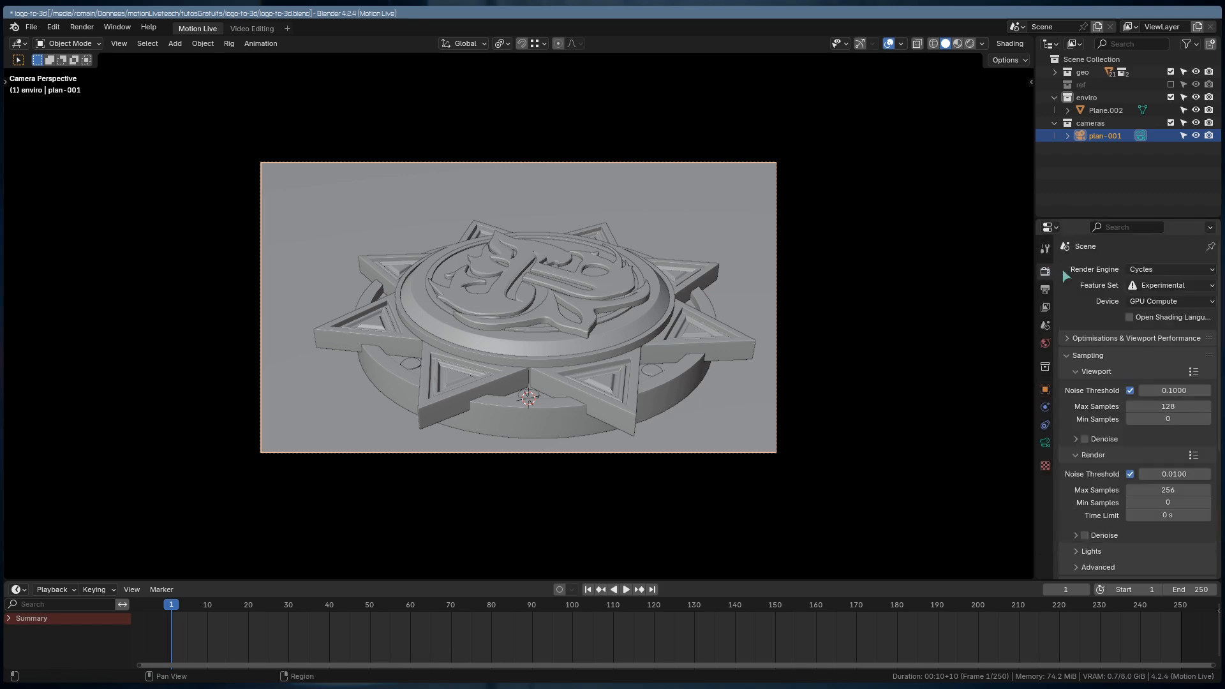
middle_click_drag(485, 370, 639, 273)
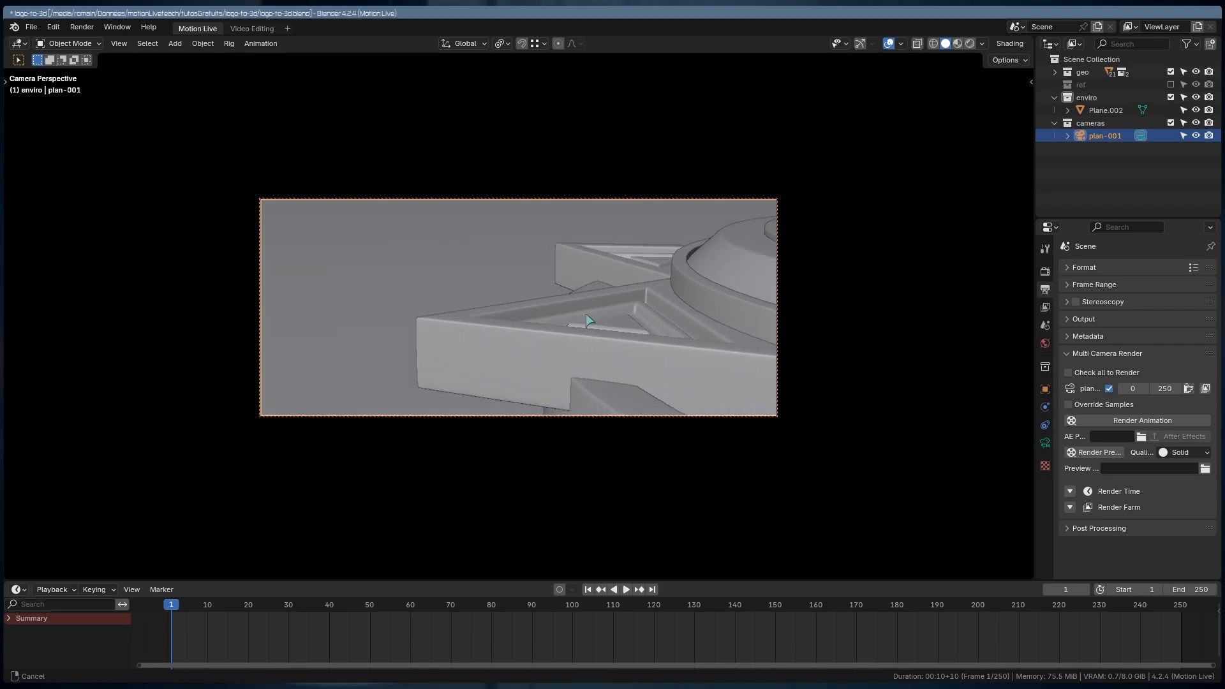
key("i")
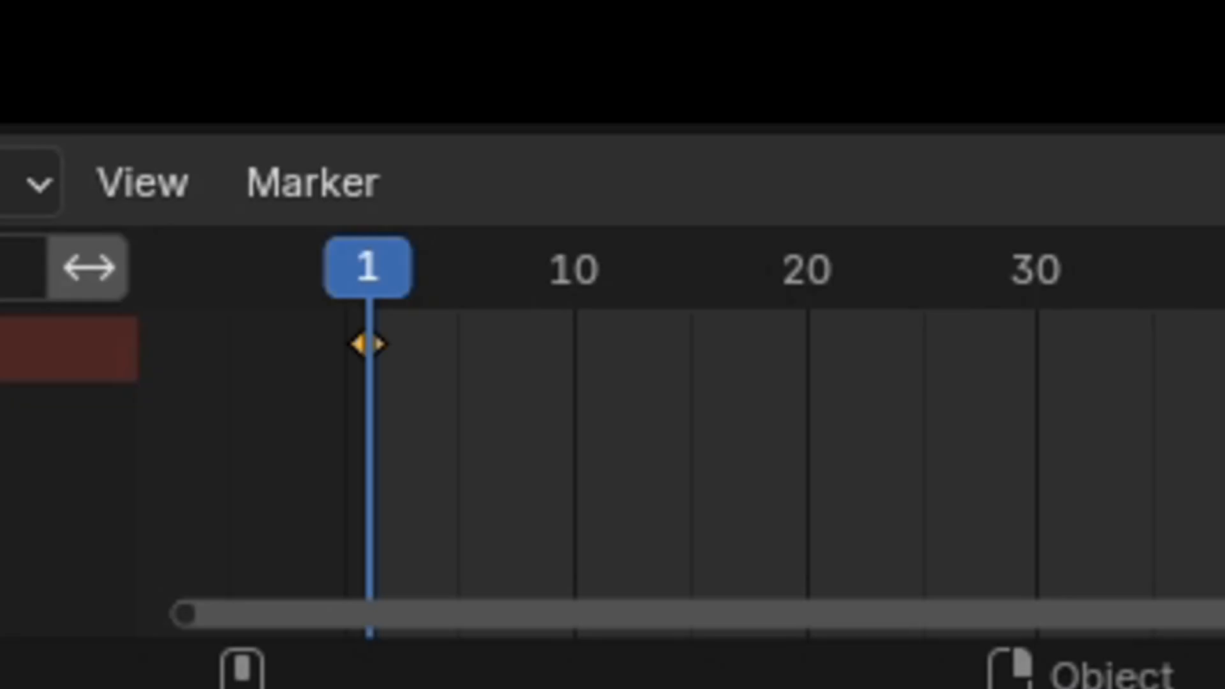
- Raise the camera along Z by about 0.29 m at frame 50 and insert a keyframe there
left_click_drag(513, 459, 850, 451)
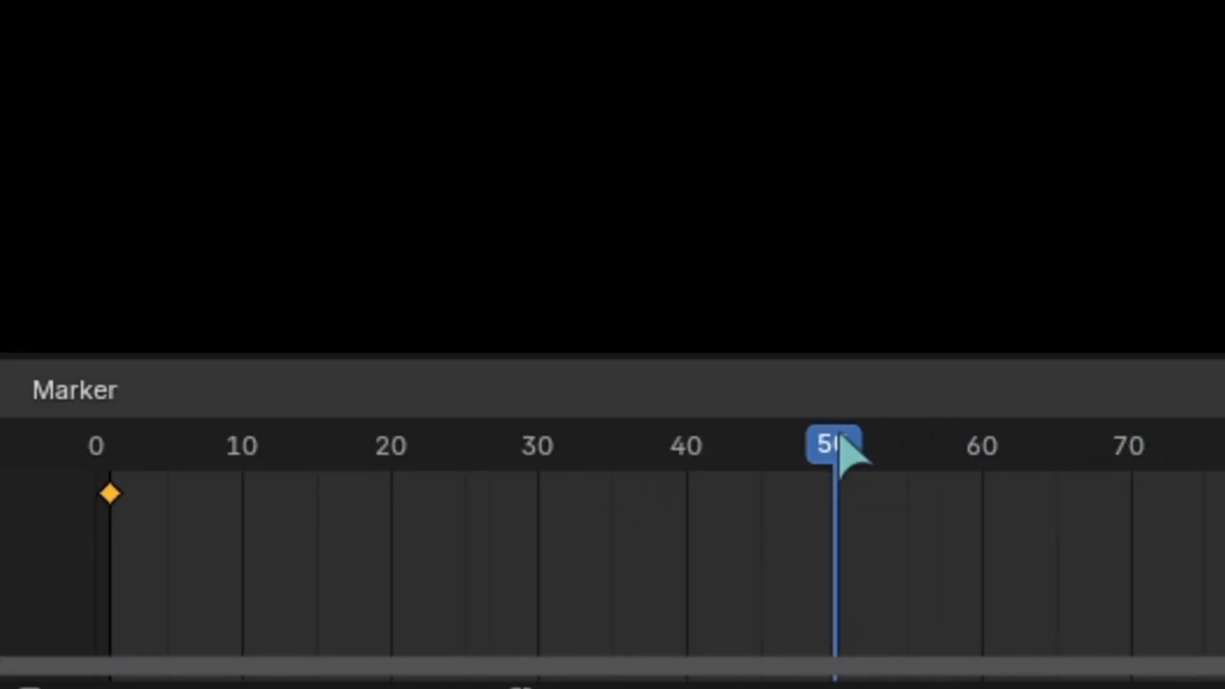
key("g")
key("z")
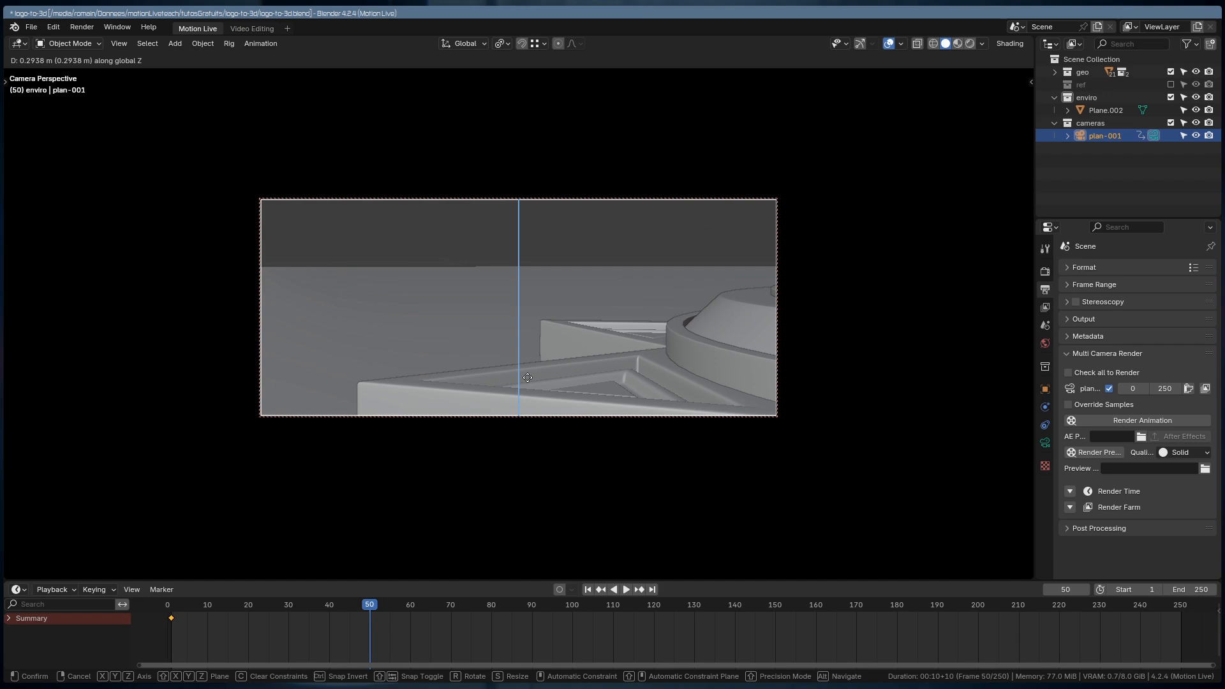
left_click(694, 308)
key("i")
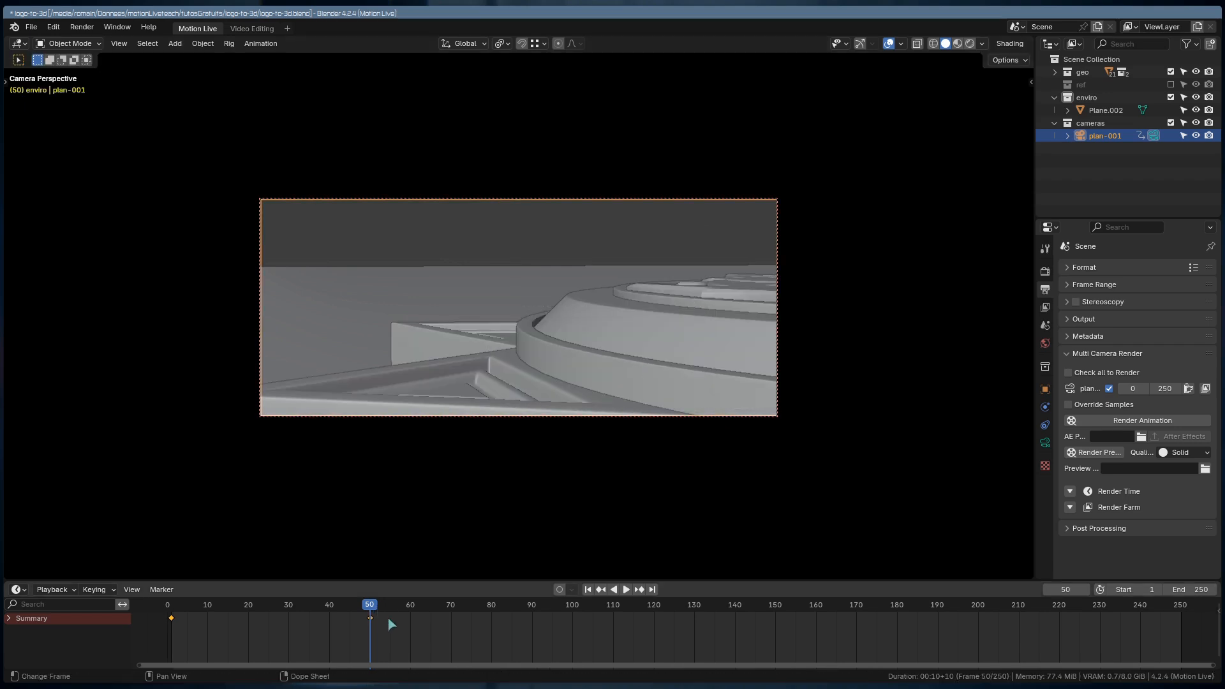
- Set the camera keyframes' interpolation to Linear and play the animation from the start
key("t")
key("l")
left_click_drag(365, 603, 170, 603)
key("space")
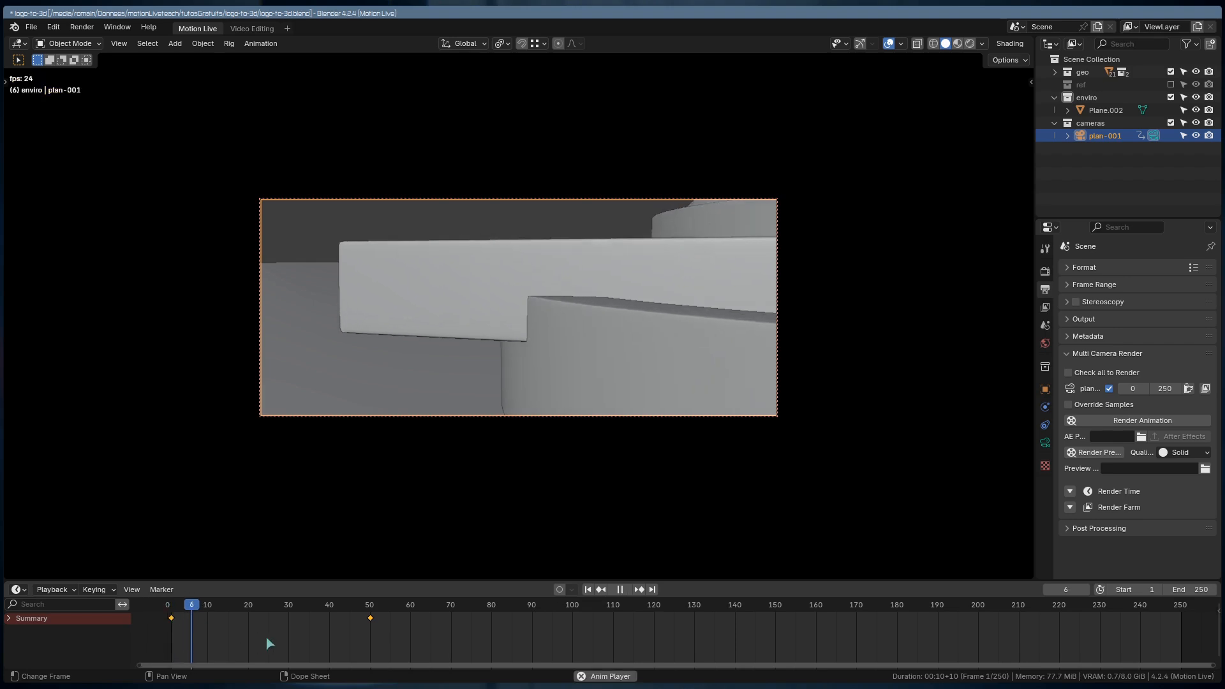
key("space")
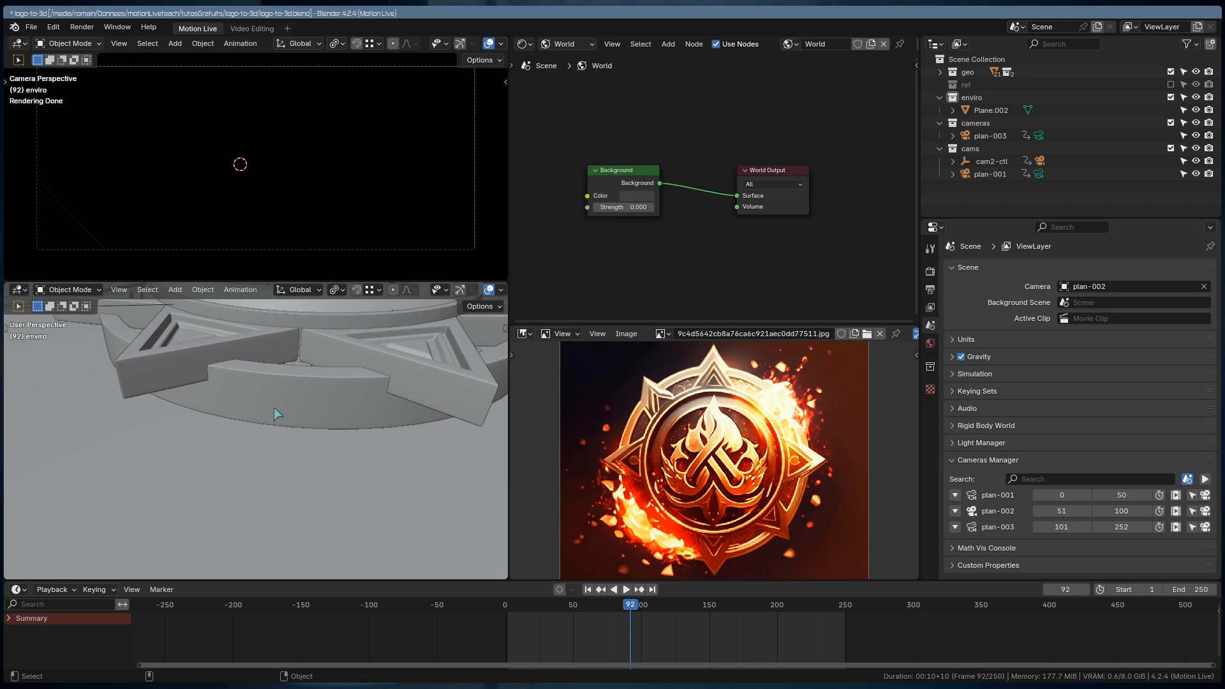
- Add two evenly spaced horizontal loop cuts around the outer wall of the medallion's base ring
key("Tab")
middle_click_drag(282, 429, 323, 439)
key("ctrl+r")
scroll(338, 391, "up", 1)
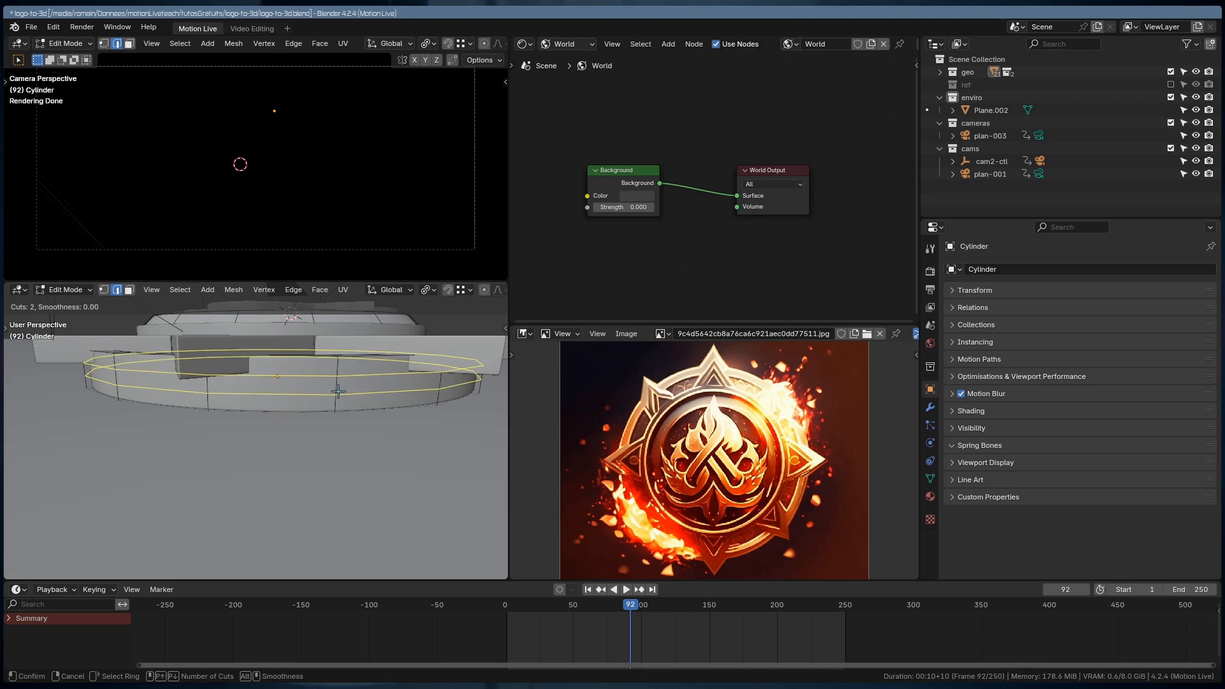
left_click(338, 391)
right_click(338, 391)
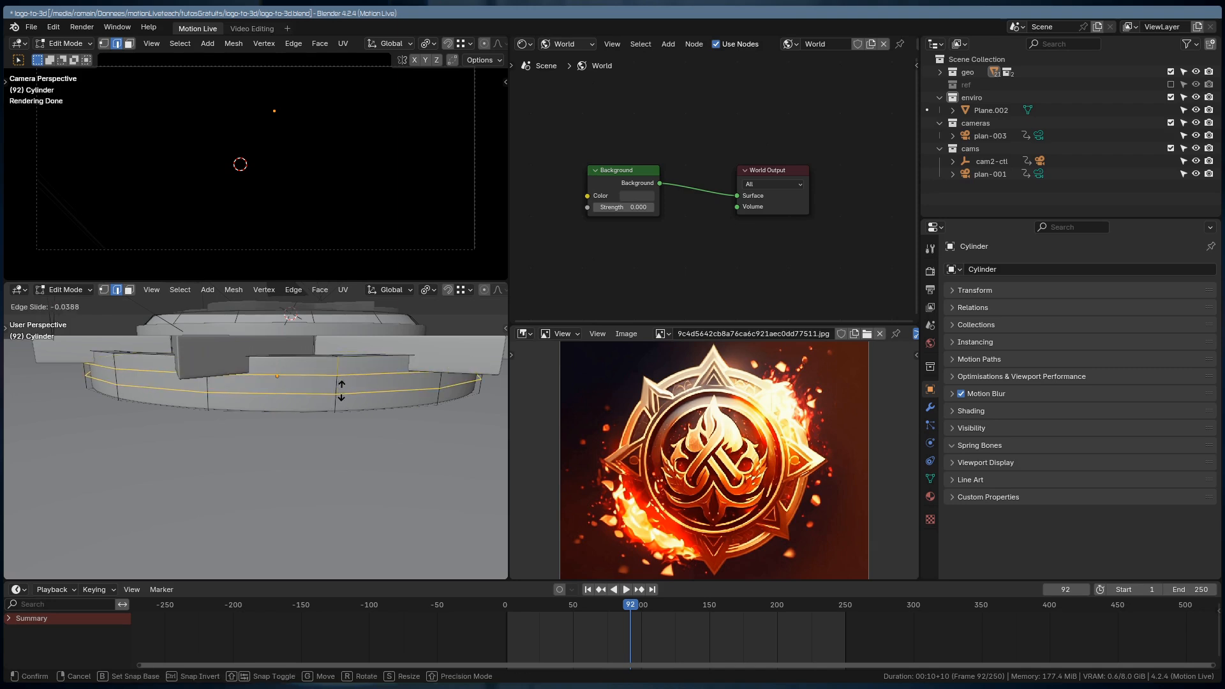
- Select the face loop between the two cuts on the base ring and widen it by scaling along Z
key("3")
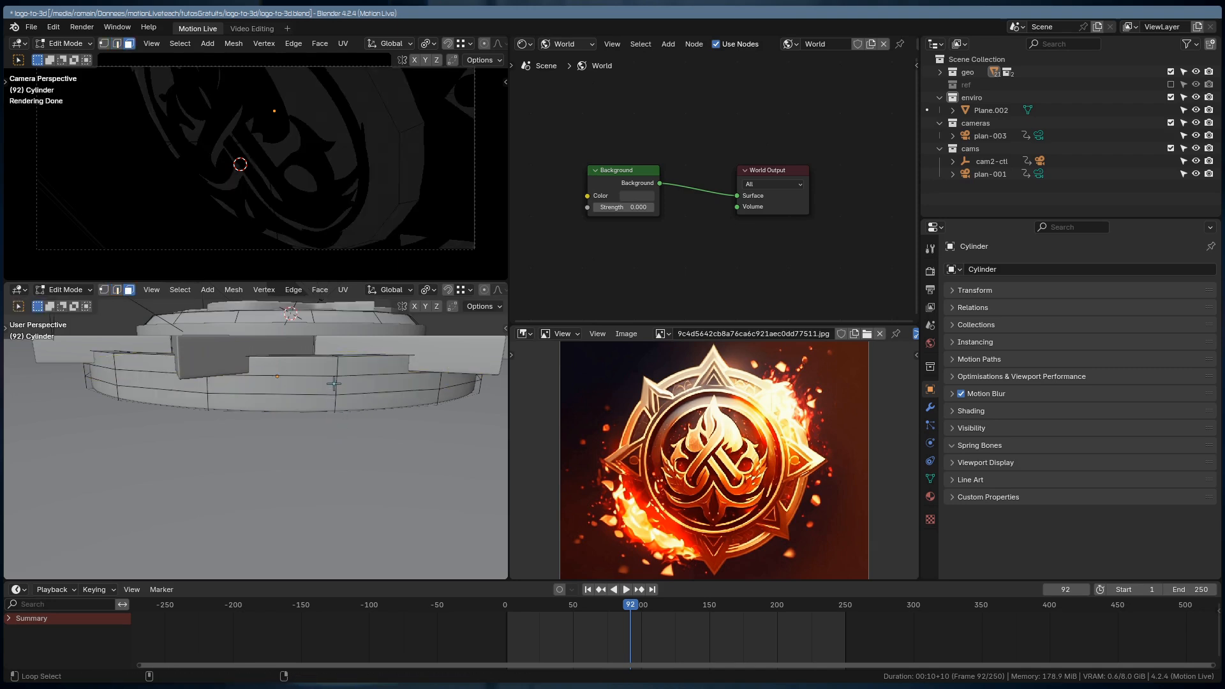
left_click(334, 384, "alt")
key("s")
key("z")
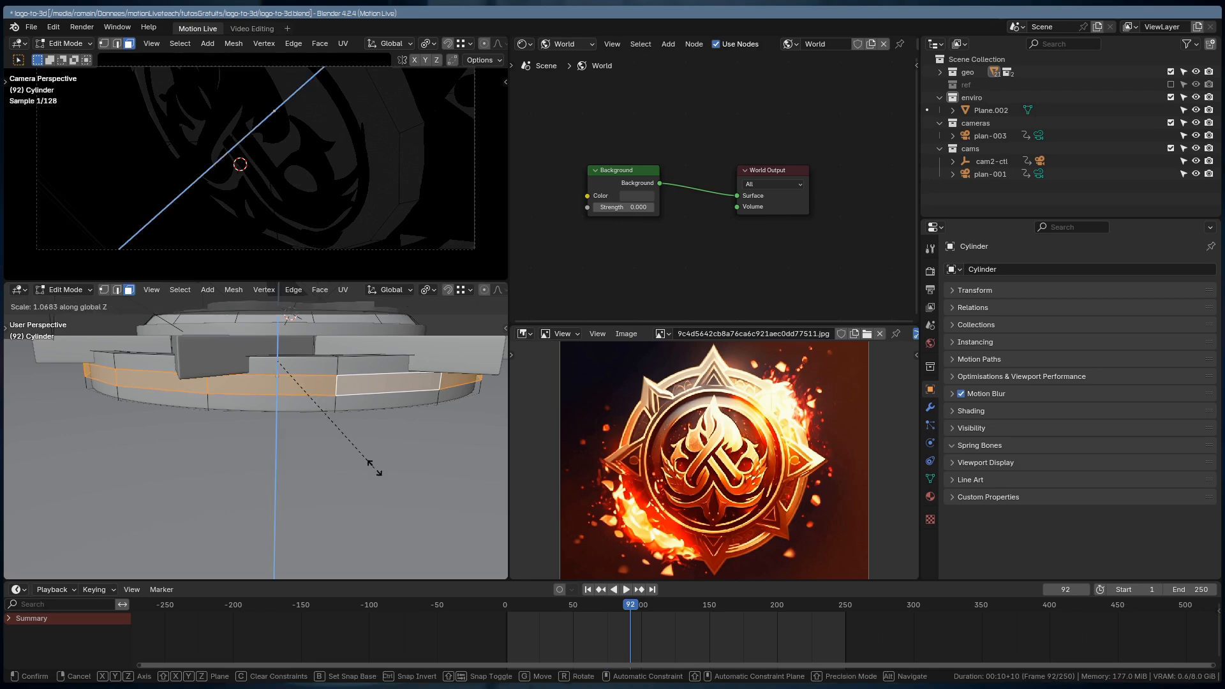
left_click(504, 577)
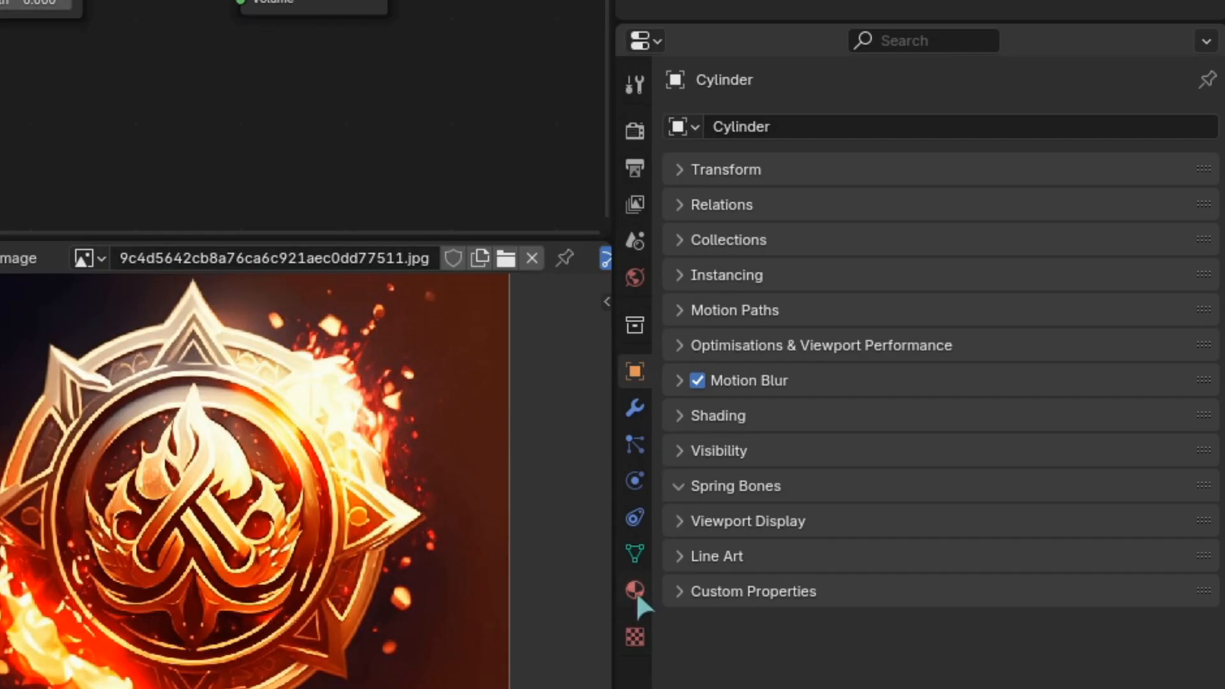
- Create a new material for the base ring and name it sh_default
left_click(634, 590)
left_click(863, 269)
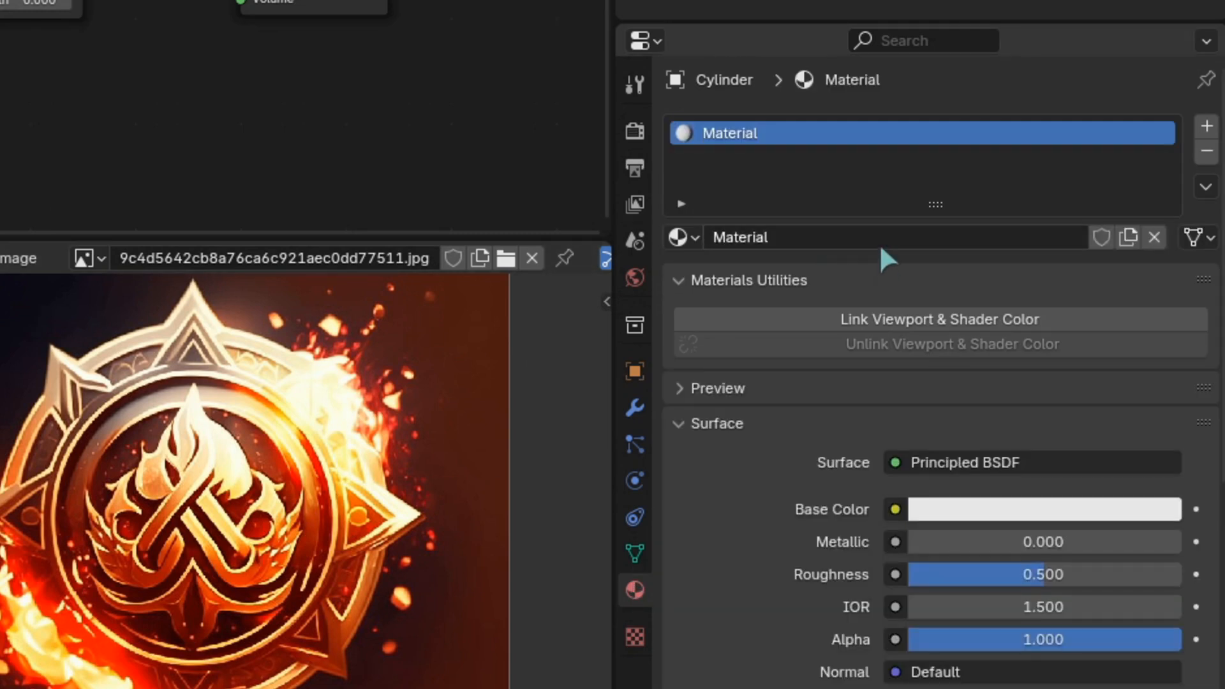
left_click(862, 241)
type("sh_default")
key("Return")
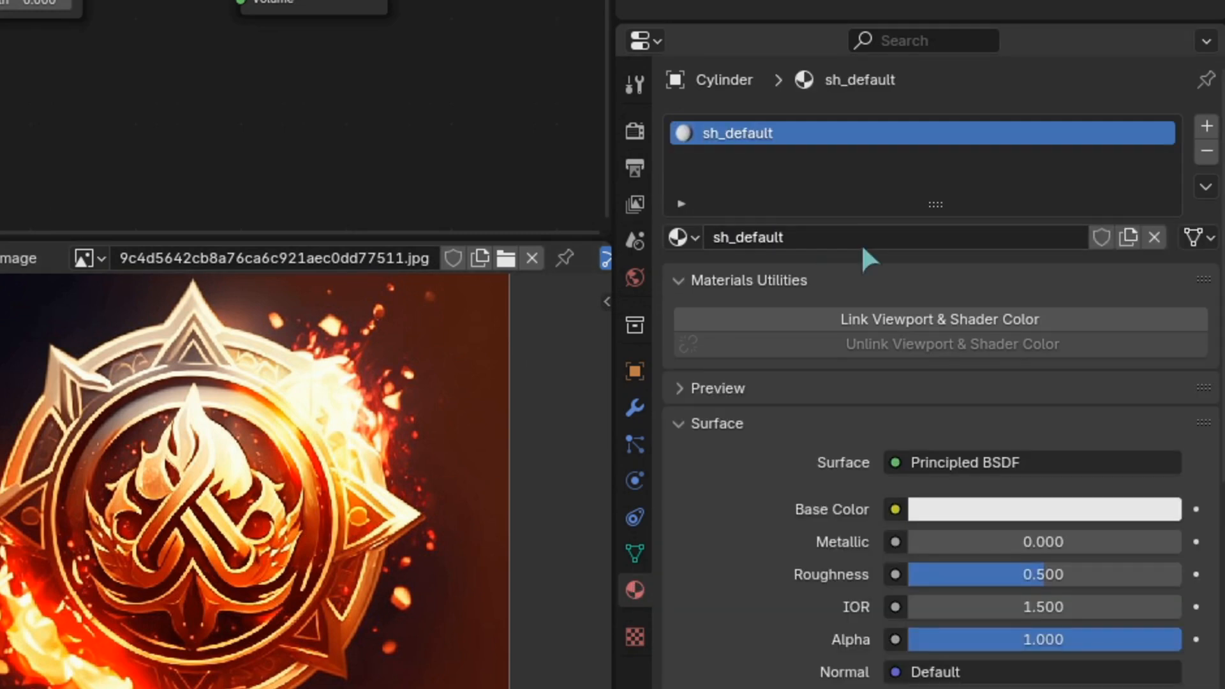
- Add a second material slot to the base ring with a new material named sh_orange-light
key("Tab")
left_click(1207, 125)
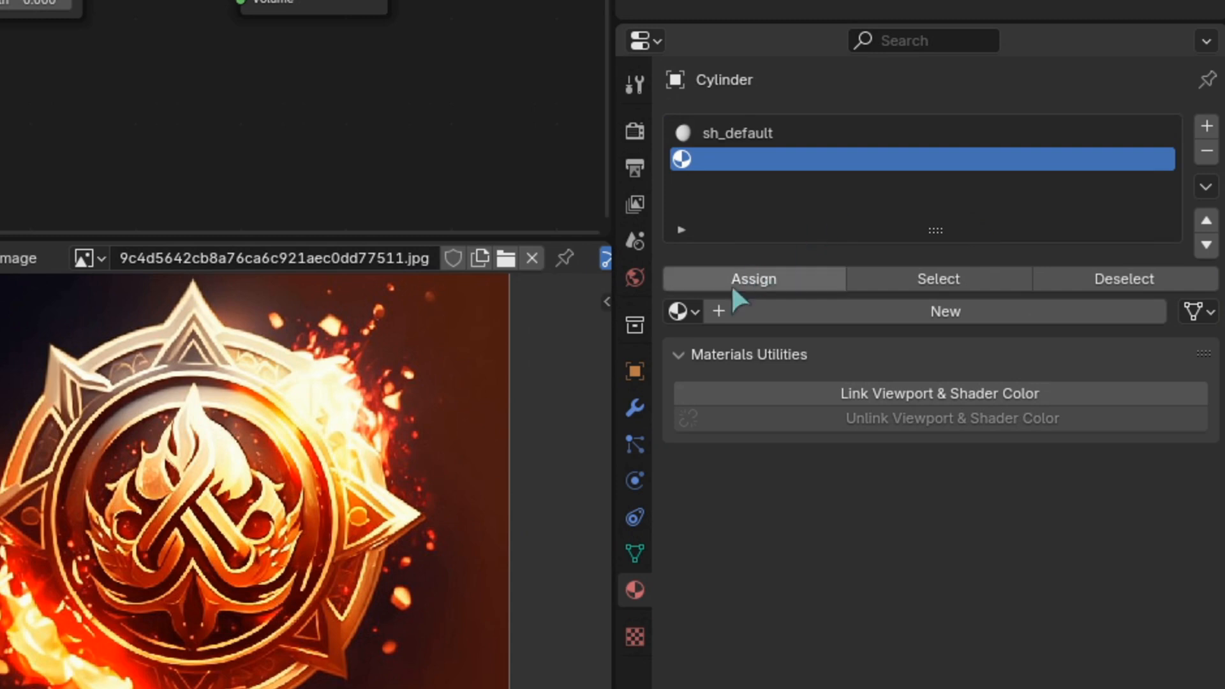
left_click(720, 312)
double_click(743, 312)
type("sh_orange-ligh")
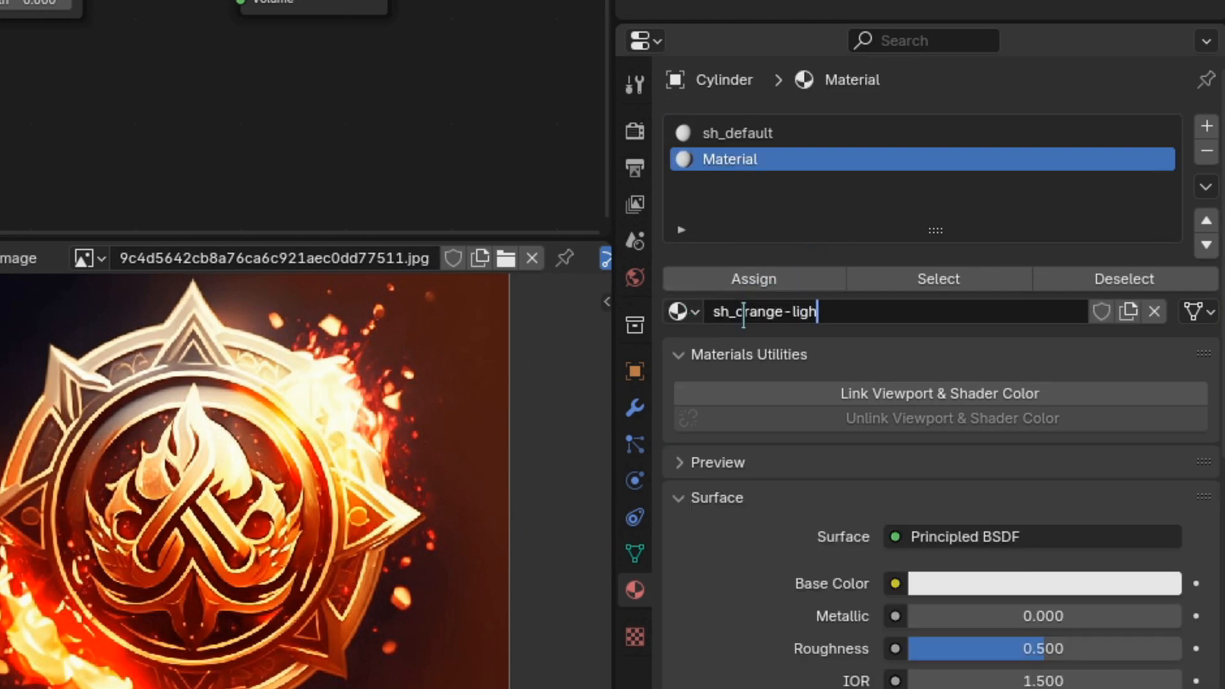
type("t")
key("Return")
- Set the sh_orange-light material's viewport display colour to hue 0.017, saturation 0.971 and value 10.006
scroll(828, 475, "down", 5)
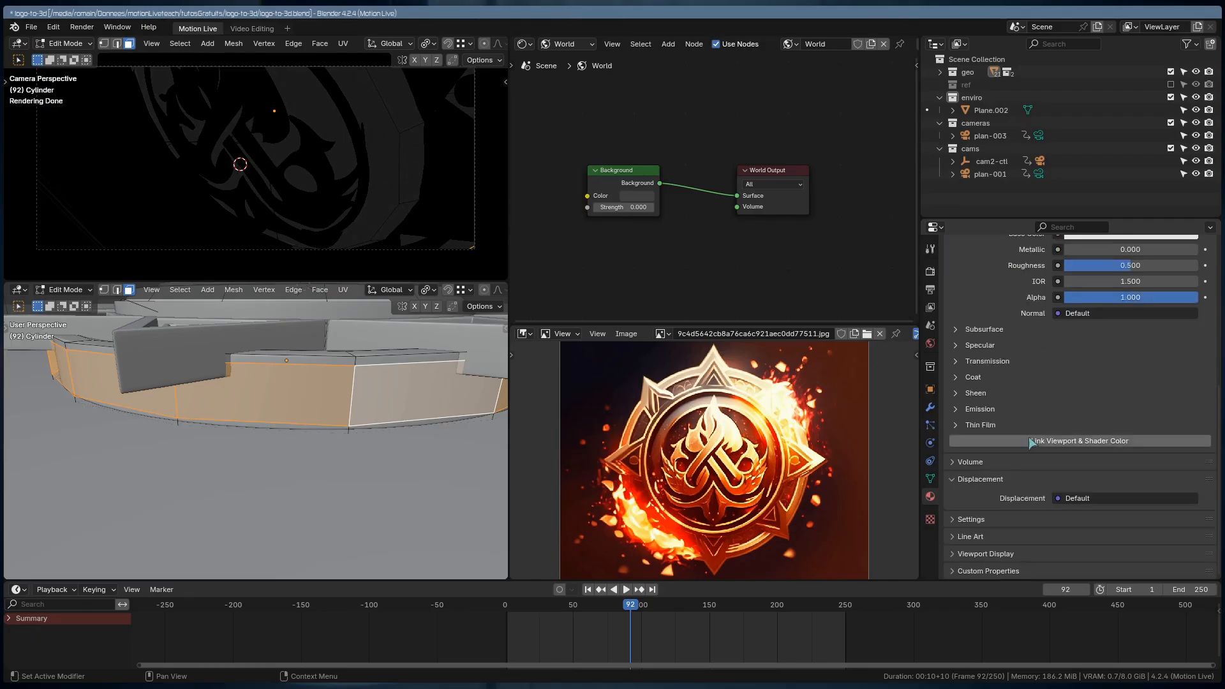
left_click(979, 550)
scroll(983, 549, "down", 5)
left_click(1098, 446)
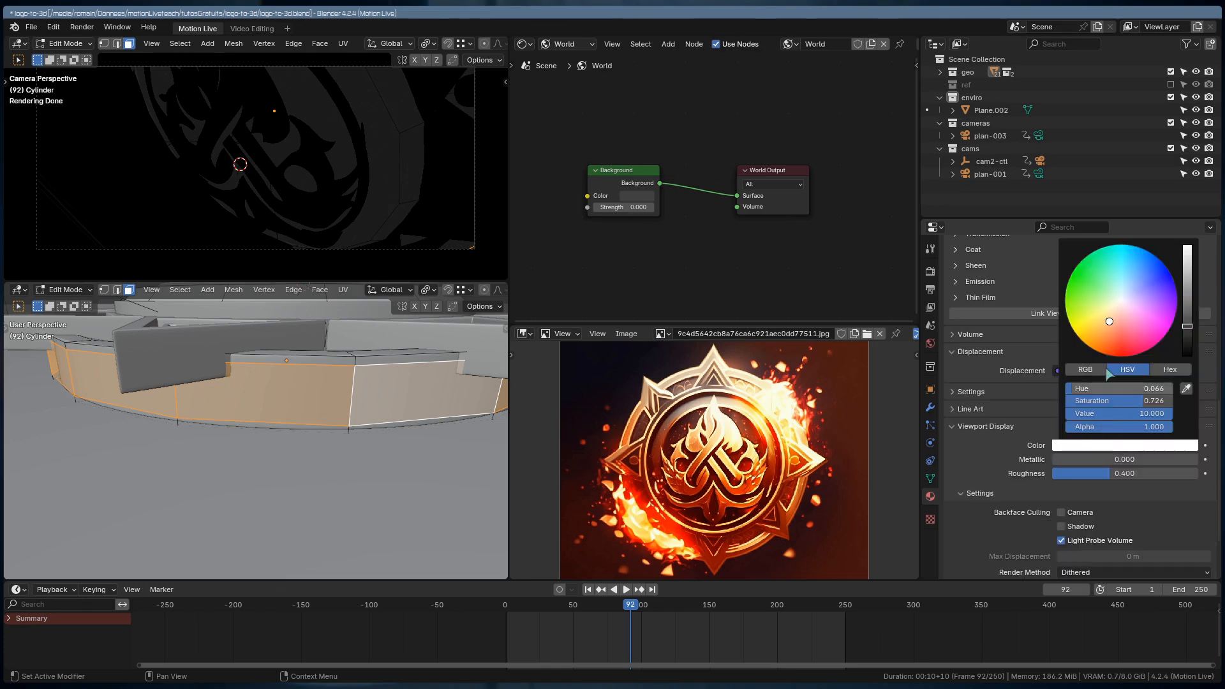
left_click_drag(1108, 324, 1102, 338)
left_click(1087, 446)
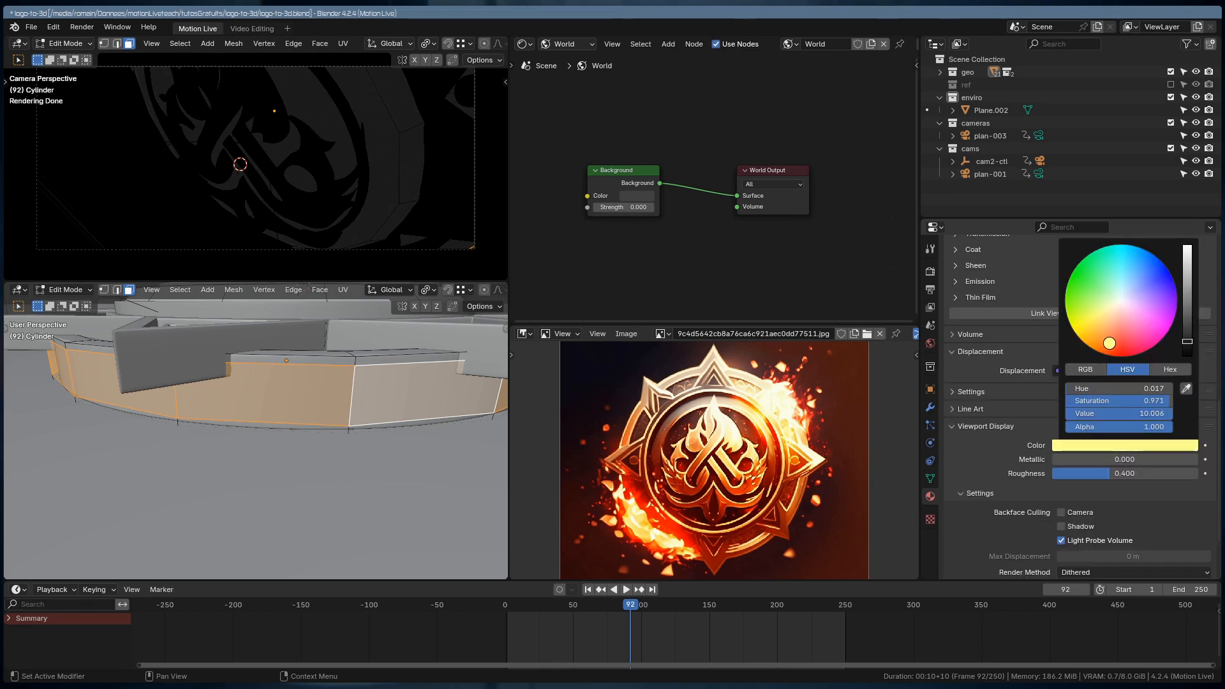
- Assign sh_orange-light to the selected band of faces around the base ring, leave mesh editing and save the file
scroll(1019, 437, "up", 10)
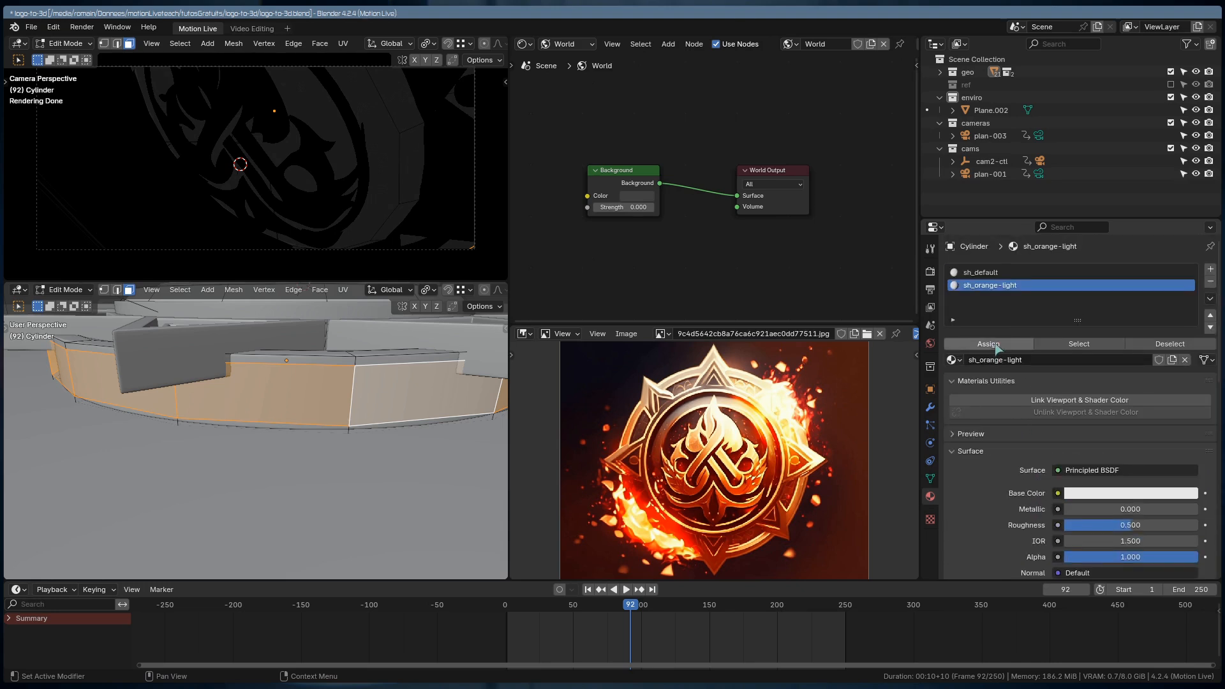
left_click(996, 347)
key("Tab")
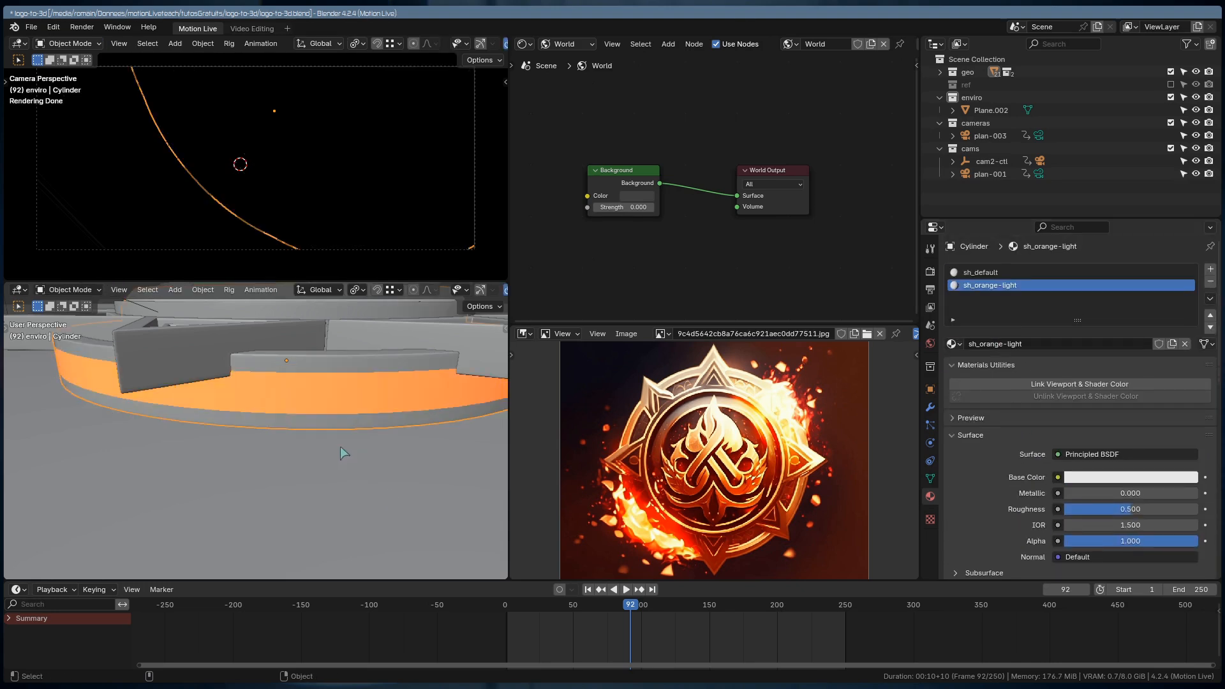
key("ctrl+s")
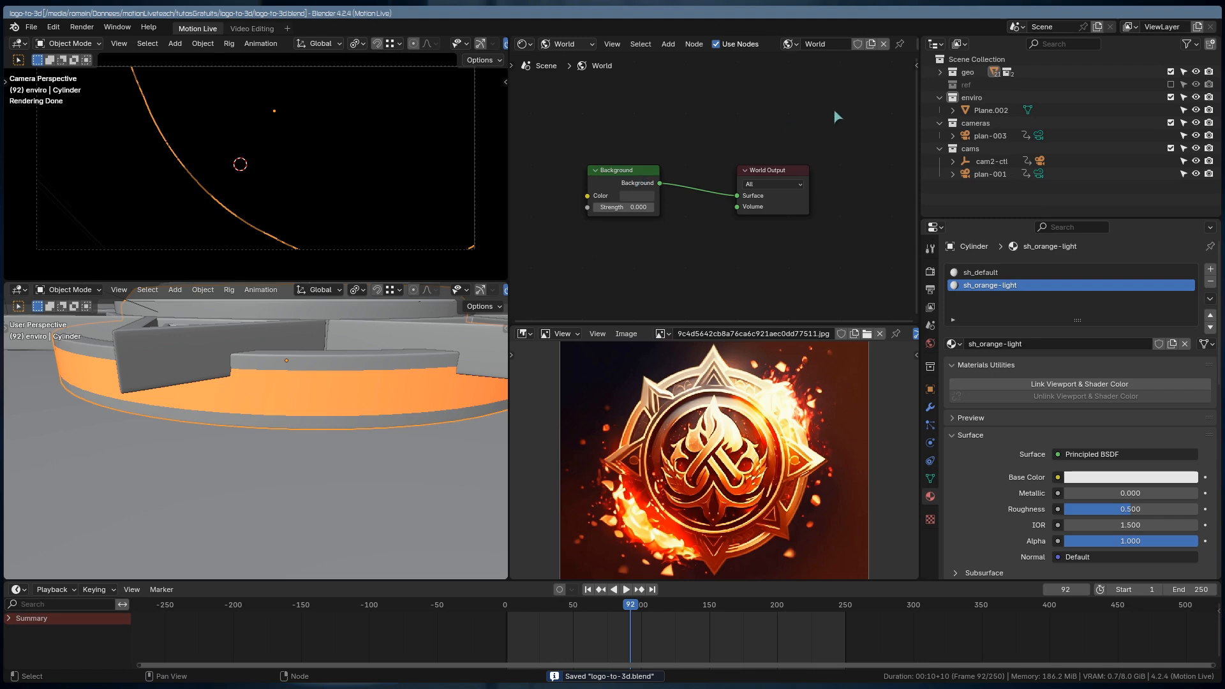
- Replace the Principled BSDF in the sh_orange-light material with an Emission shader feeding the material's surface output
left_click(536, 43)
left_click(559, 73)
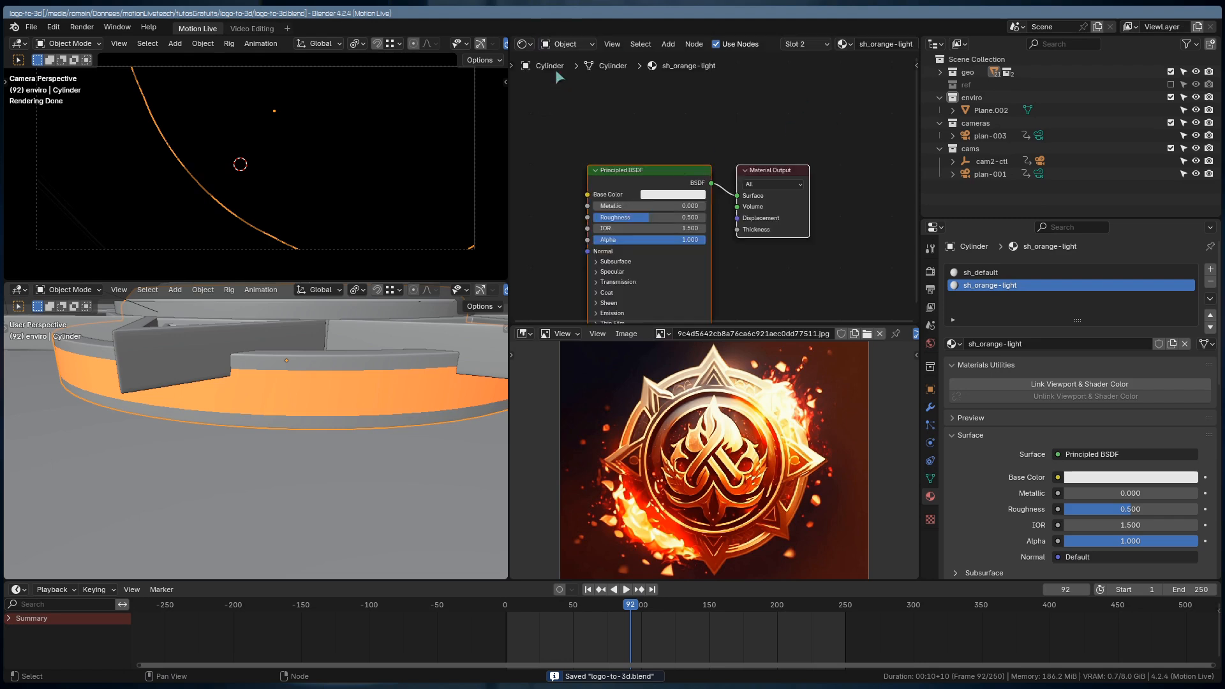
left_click(802, 96)
middle_click_drag(674, 149, 687, 139)
left_click(672, 163)
key("x")
key("shift+a")
left_click(603, 167)
type("em")
key("Return")
left_click(604, 168)
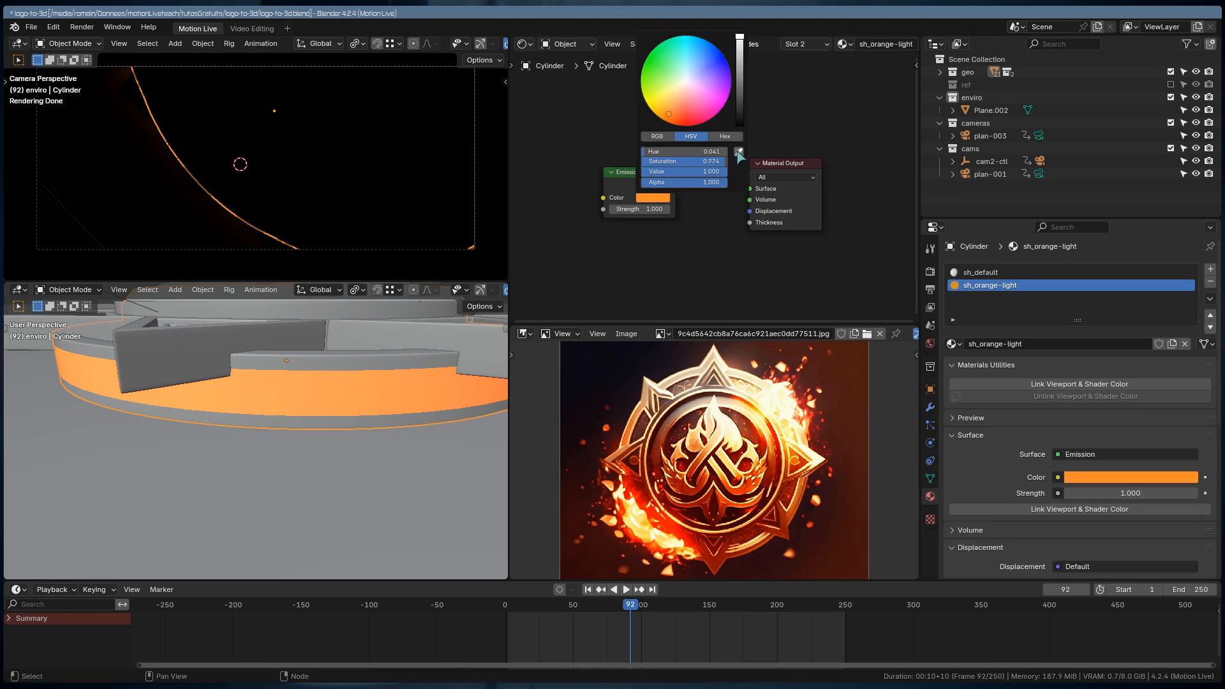
- Sample the emission colour from the orange glow in the reference image and set the emission strength to 100
left_click(738, 154)
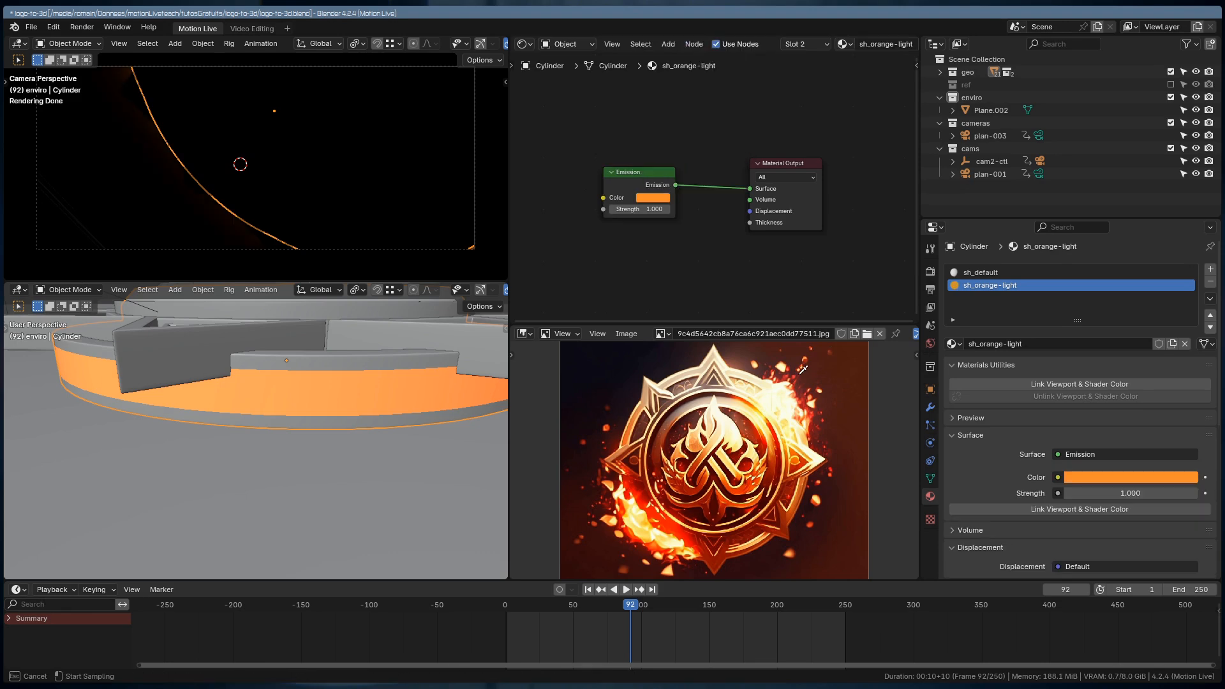
left_click(646, 532)
double_click(635, 211)
type("100")
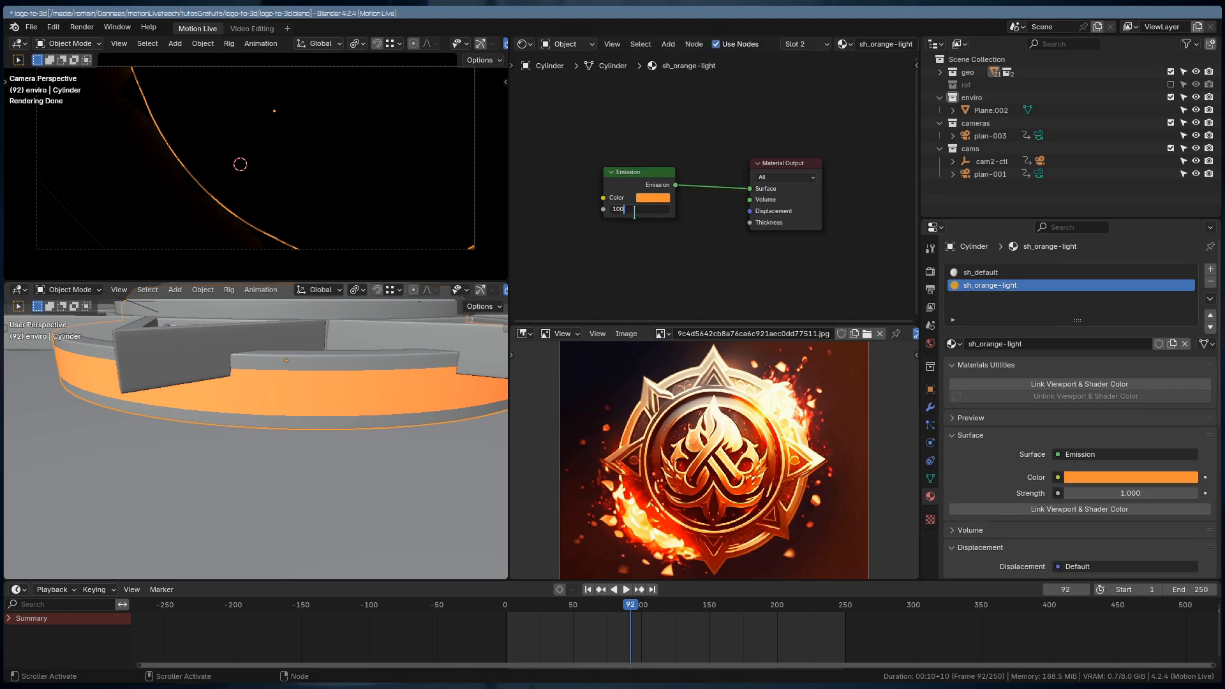
key("Return")
- Add a Noise Texture node to the sh_orange-light material, ahead of the Emission shader
key("shift+a")
type("noise")
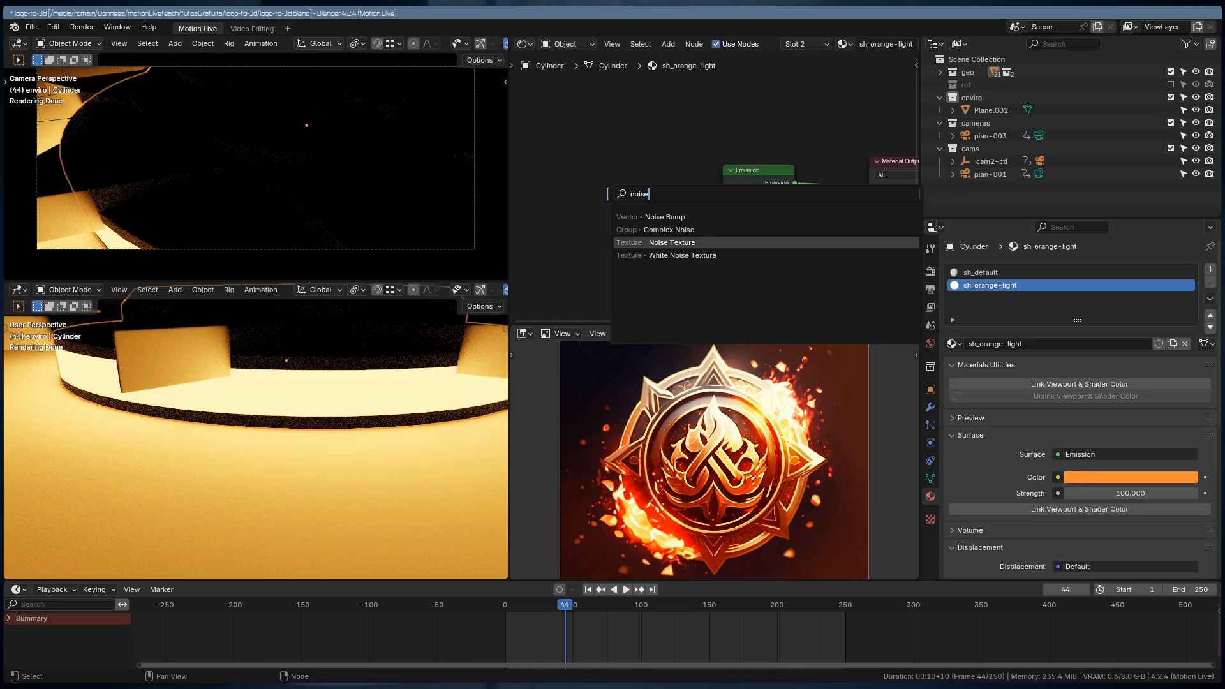
key("Return")
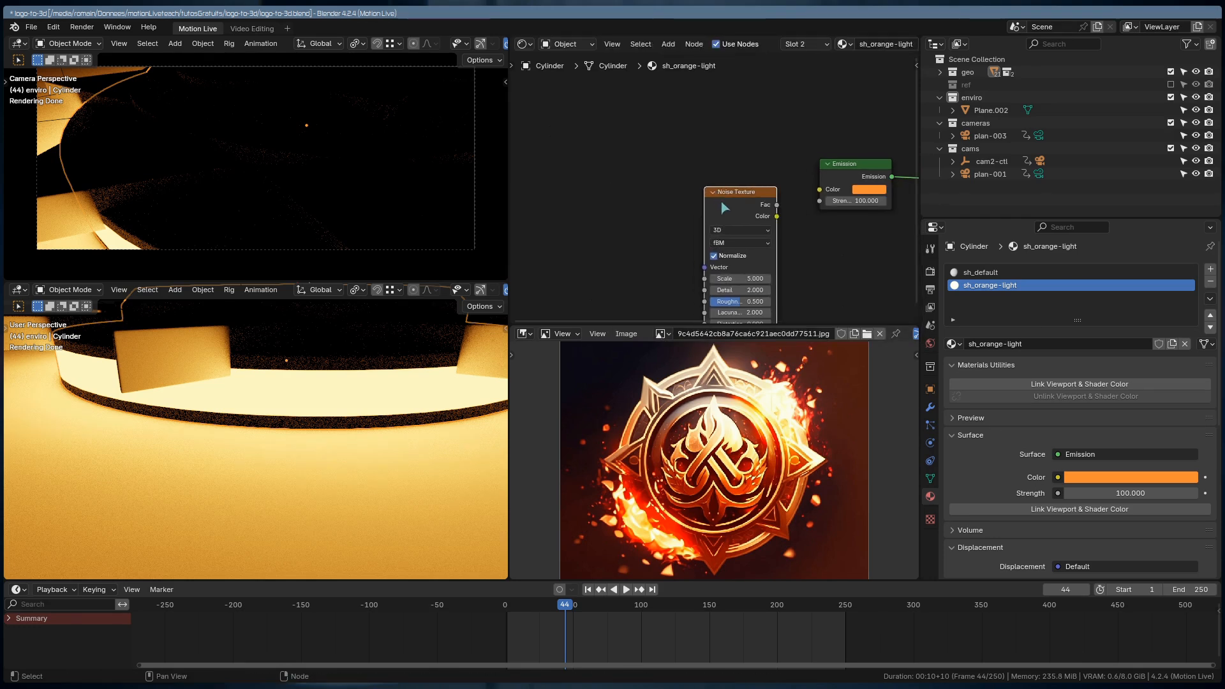
left_click(561, 175)
- Add a Map Range node and feed the Noise Texture's Fac output into its Value input
key("shift+a")
type("map")
left_click(640, 195)
left_click_drag(630, 203, 649, 223)
middle_click_drag(670, 222, 750, 217)
scroll(618, 205, "down", 4)
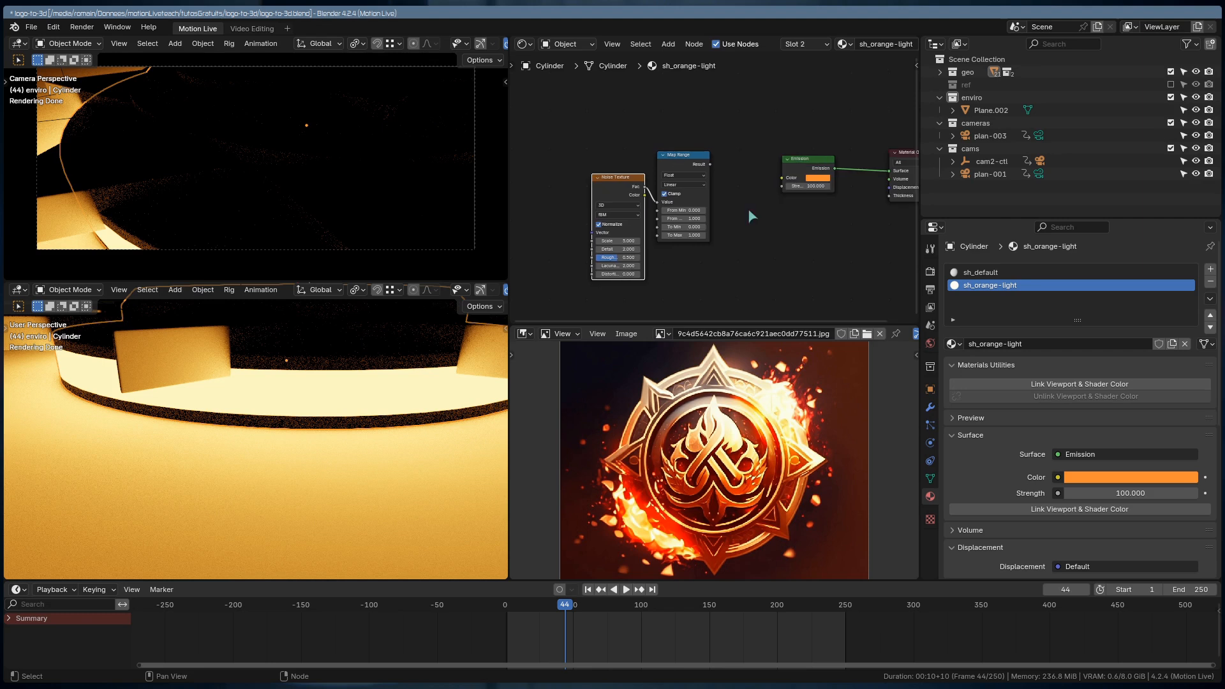
- Add a Math node between the Map Range and Emission nodes and set its operation to Multiply
key("shift+a")
type("add")
key("Return")
left_click(709, 188)
left_click(734, 210)
left_click(733, 240)
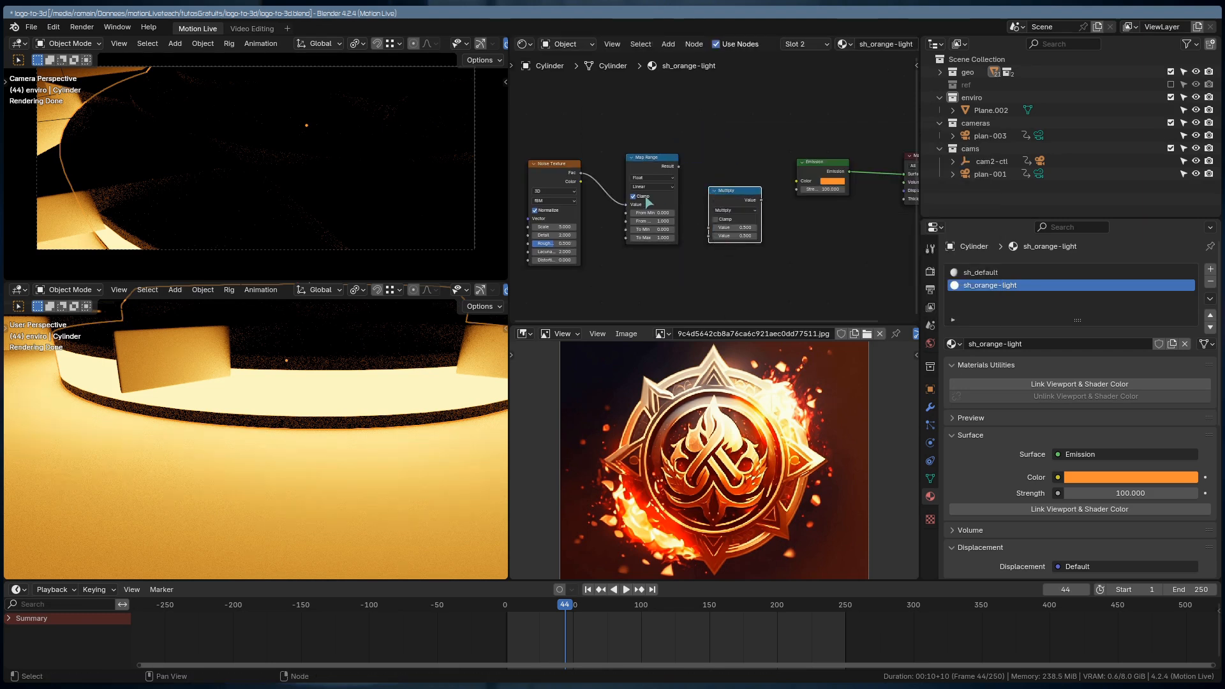
- Link the Map Range result through the Multiply node into the emission strength, with a multiplier of 100
scroll(648, 203, "up", 2)
left_click_drag(647, 140, 692, 231)
left_click_drag(769, 190, 822, 174)
left_click(746, 244)
key("Return")
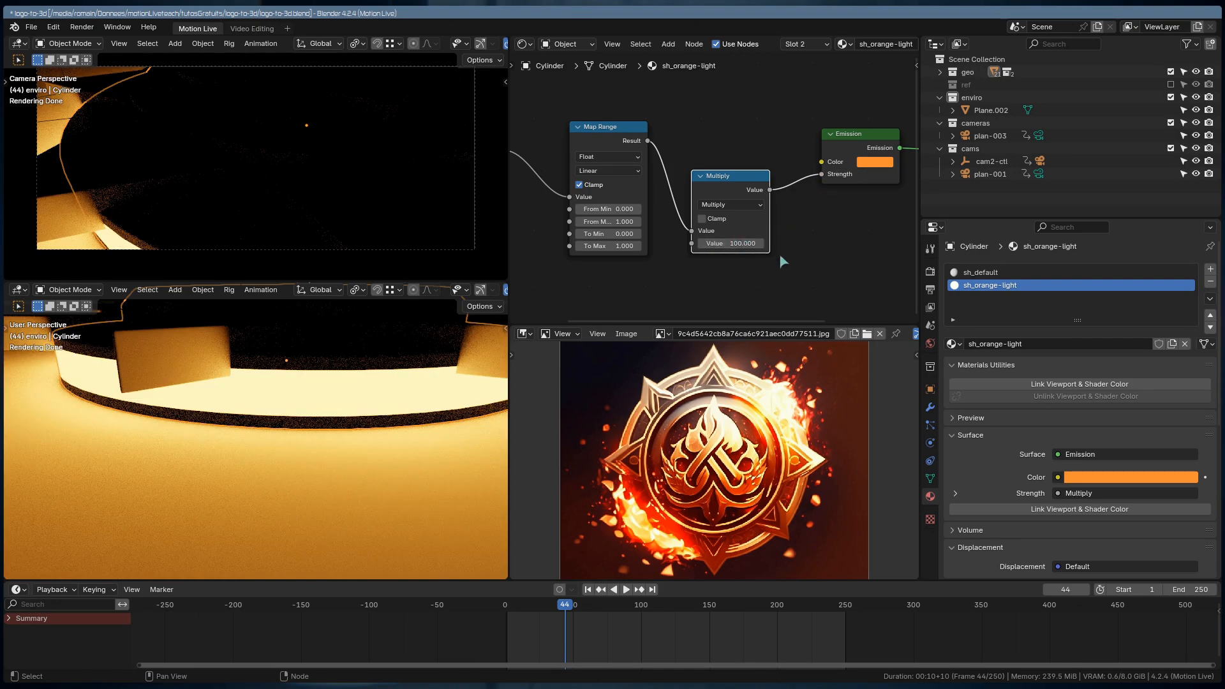
- Set the Map Range node's From Min to 0.240 and From Max to 0.770
middle_click_drag(755, 273, 816, 264, "shift")
left_click_drag(670, 200, 682, 200)
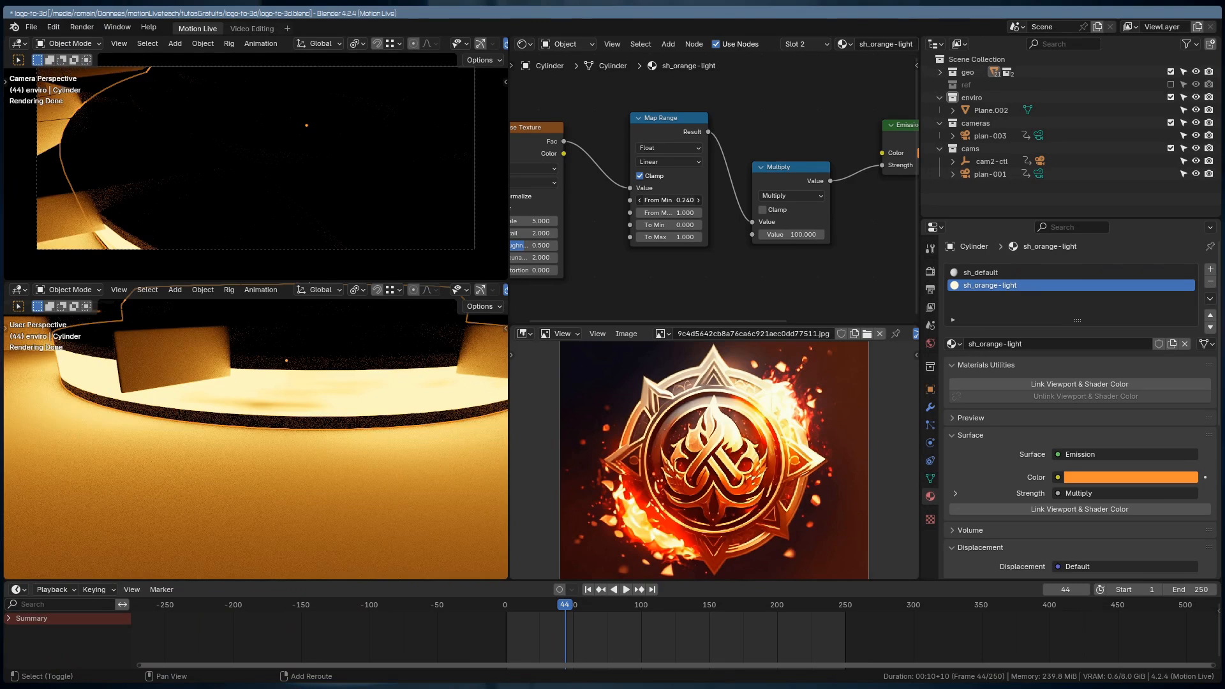
left_click_drag(661, 210, 645, 213)
- Add Texture Coordinate and Mapping nodes to the Noise Texture of the sh_orange-light material
middle_click_drag(618, 258, 797, 254)
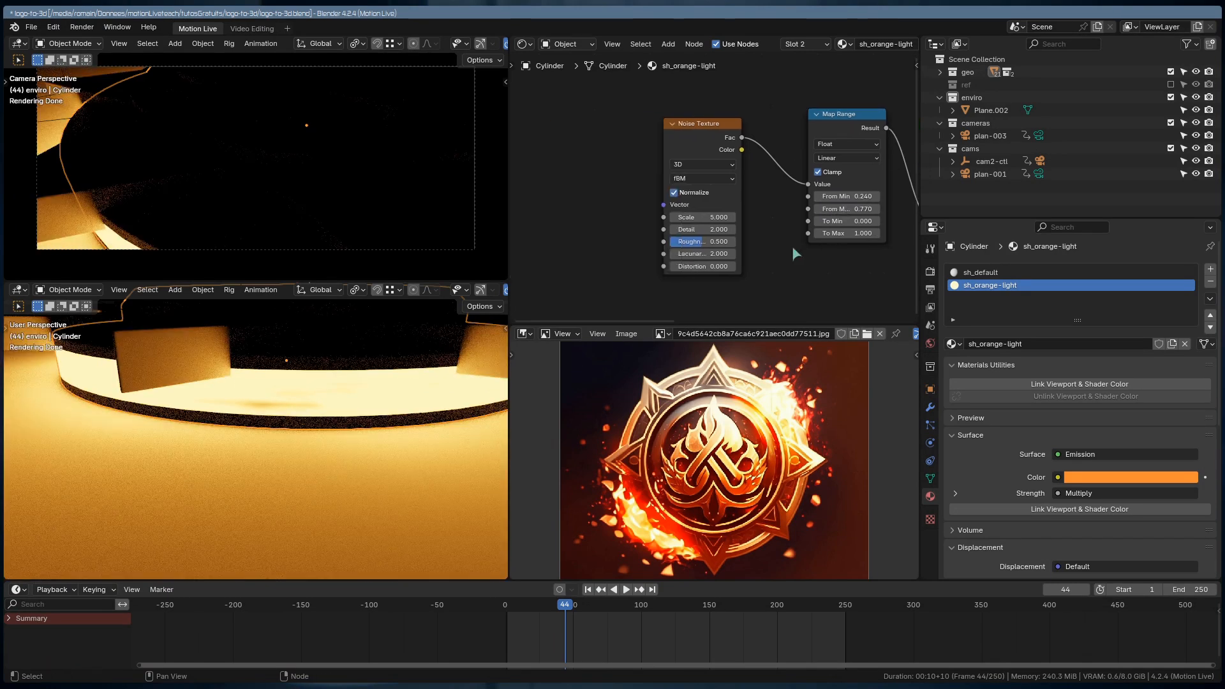
left_click(704, 151)
key("ctrl+t")
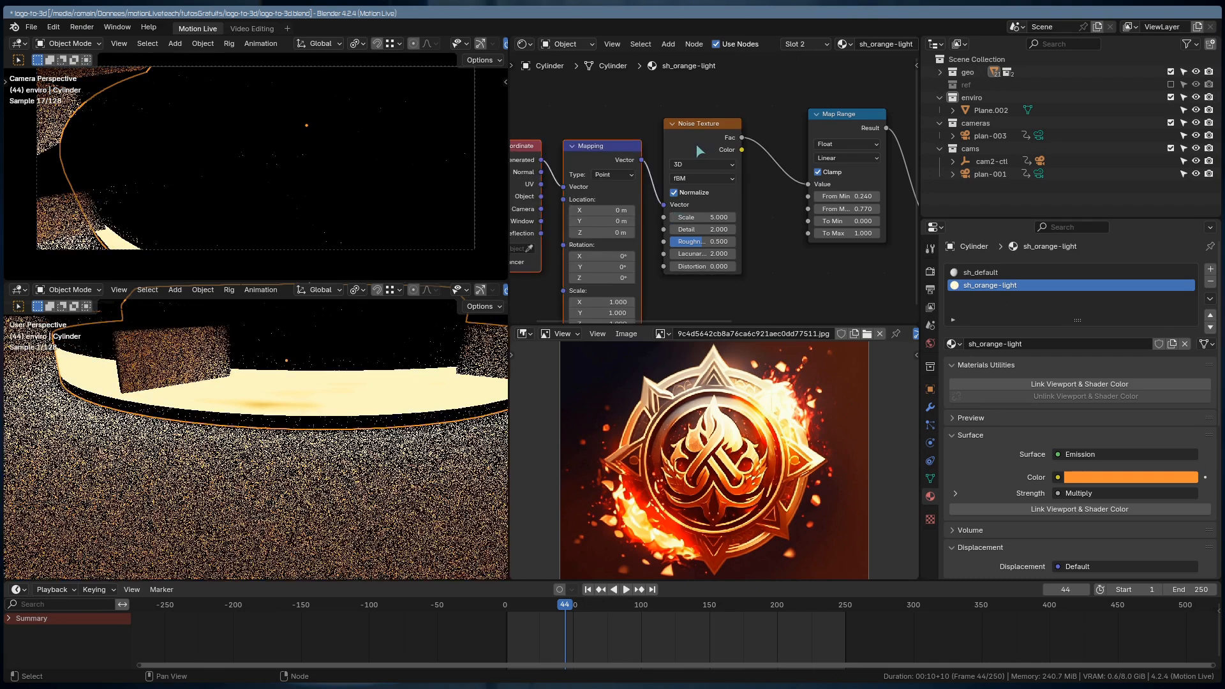
middle_click_drag(634, 177, 815, 164)
key("ctrl+z")
key("ctrl+z")
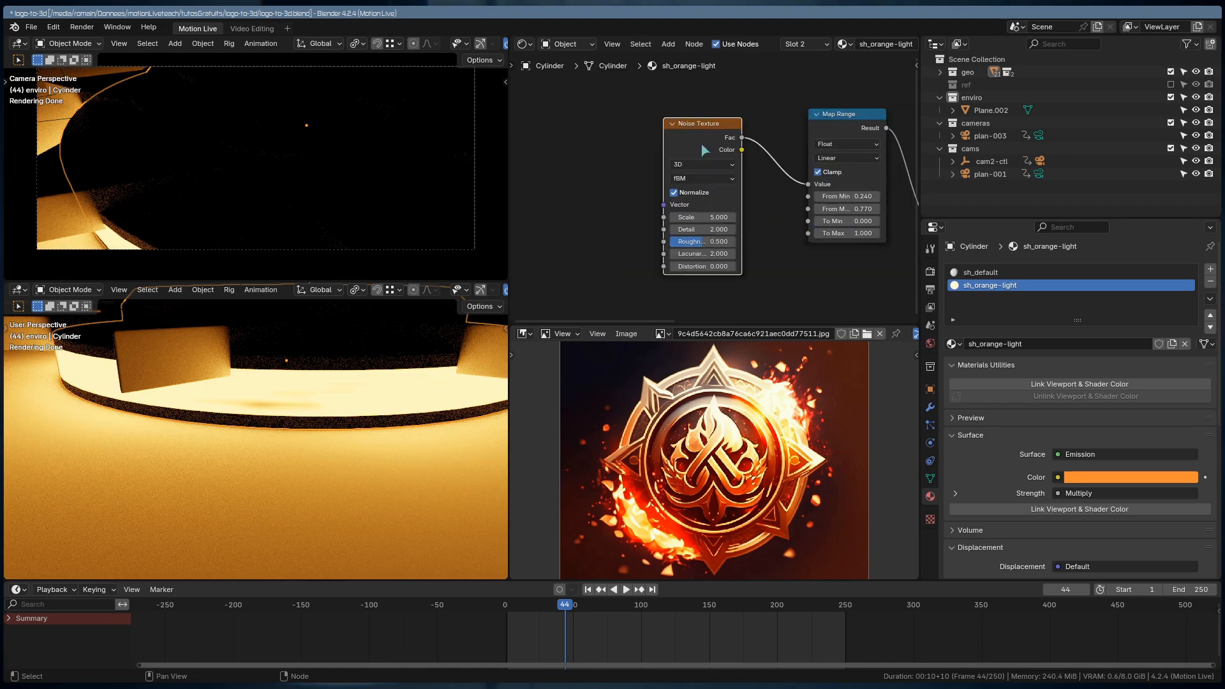
key("ctrl+shift+z")
key("ctrl+shift+z")
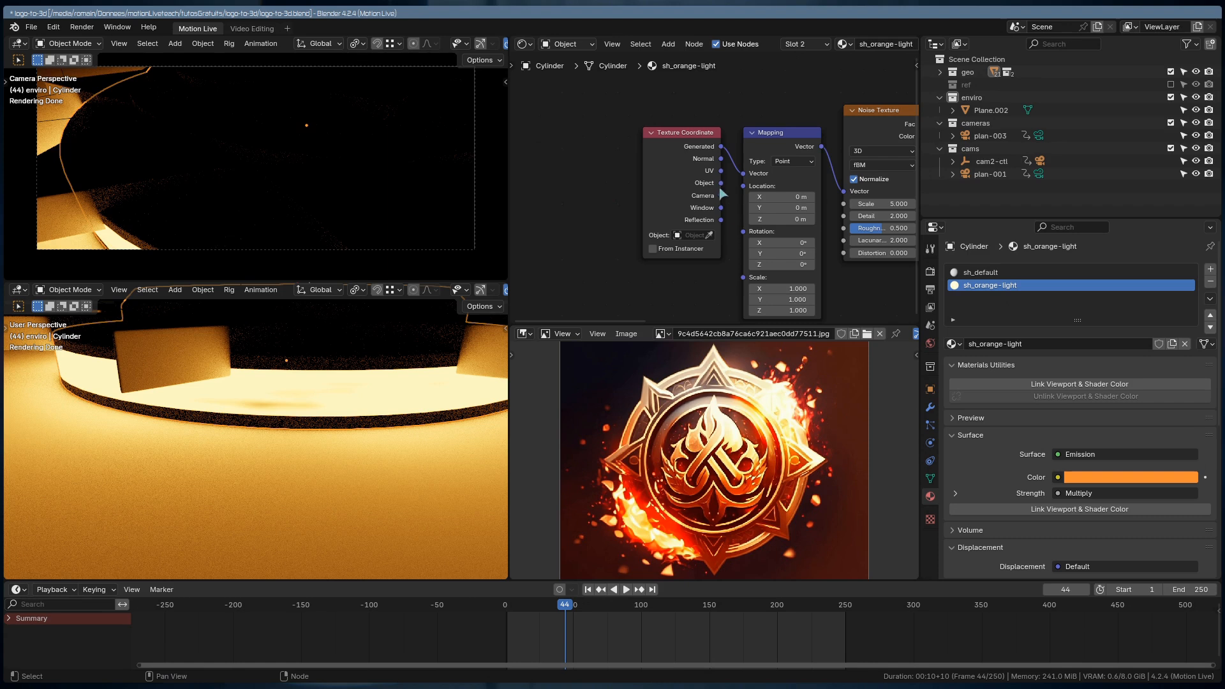
- Drive the Mapping node with Object coordinates and adjust the scale of the Noise Texture
left_click_drag(753, 180, 745, 175)
middle_click_drag(715, 260, 630, 230)
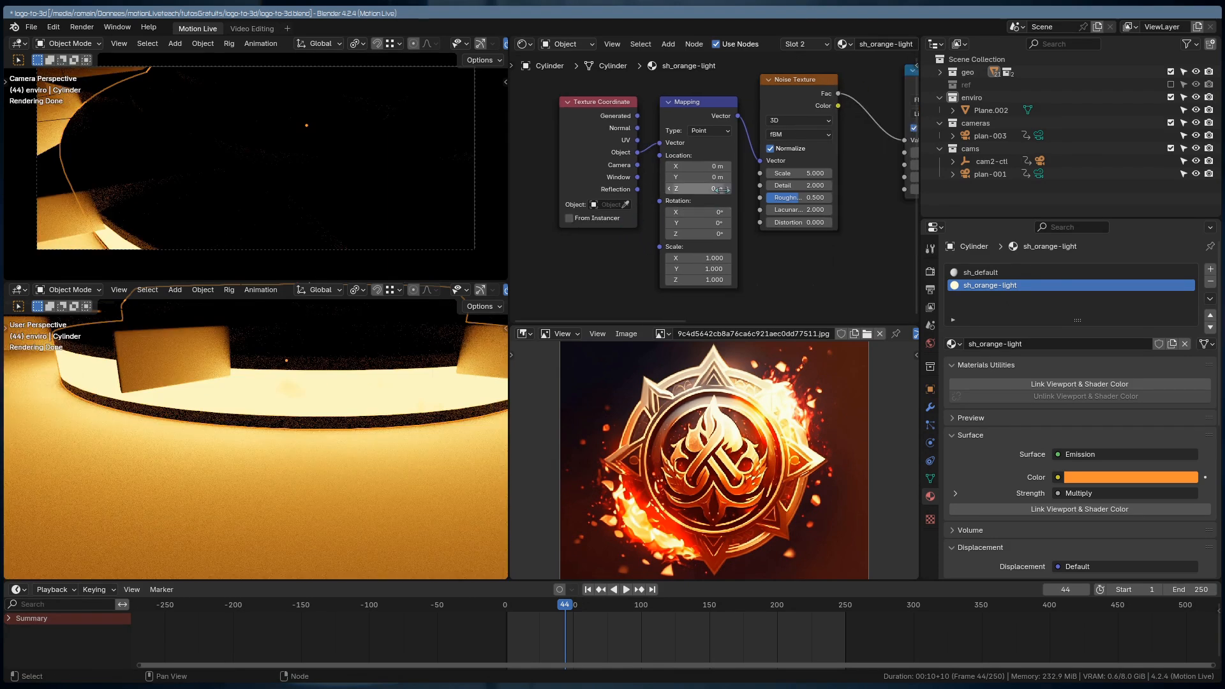
left_click_drag(791, 173, 778, 173)
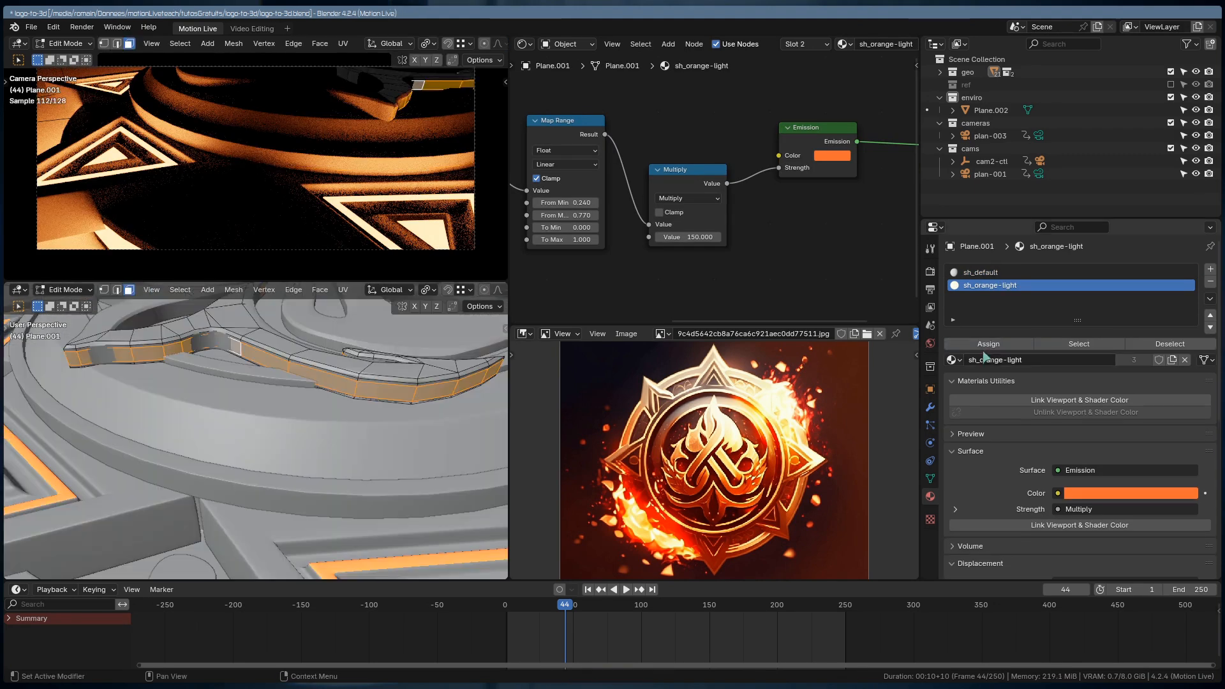
- Assign sh_orange-light to the selected side faces of the raised emblem Plane.001 and leave mesh editing
left_click(983, 346)
key("Tab")
scroll(258, 427, "down", 6)
middle_click_drag(258, 426, 217, 404)
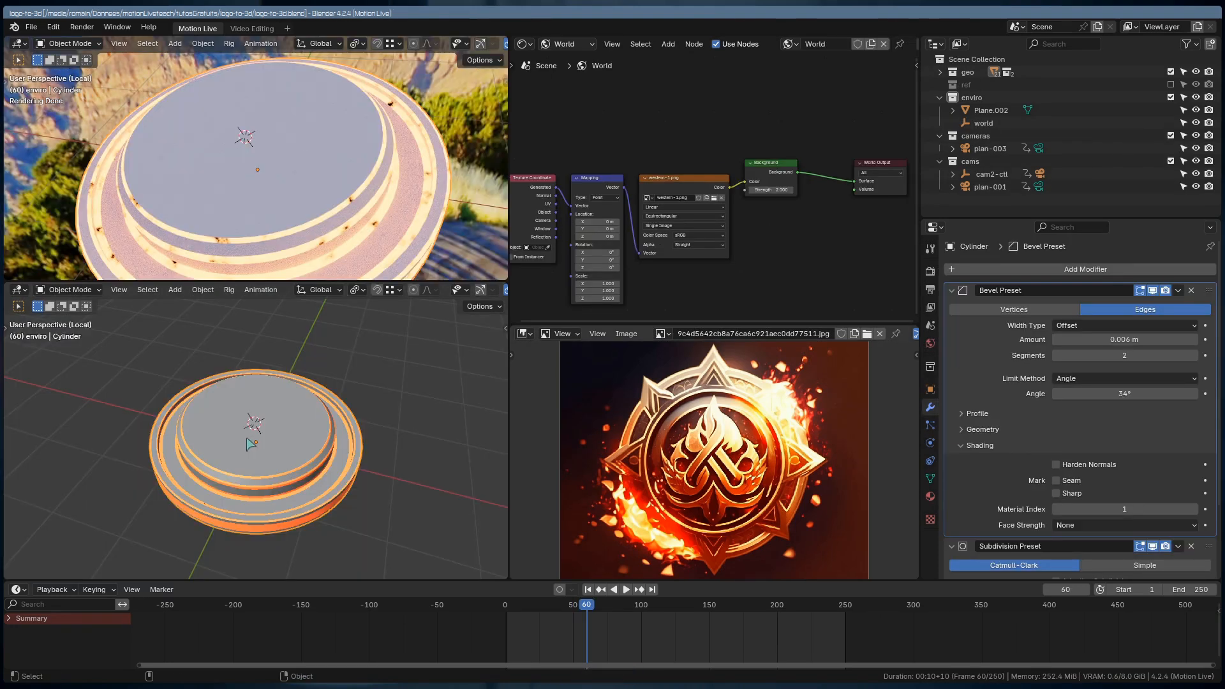
- Show the base's sh_metal_default material nodes and set the Principled BSDF's Metallic to 1 and Roughness to 0
left_click(567, 43)
left_click(579, 84)
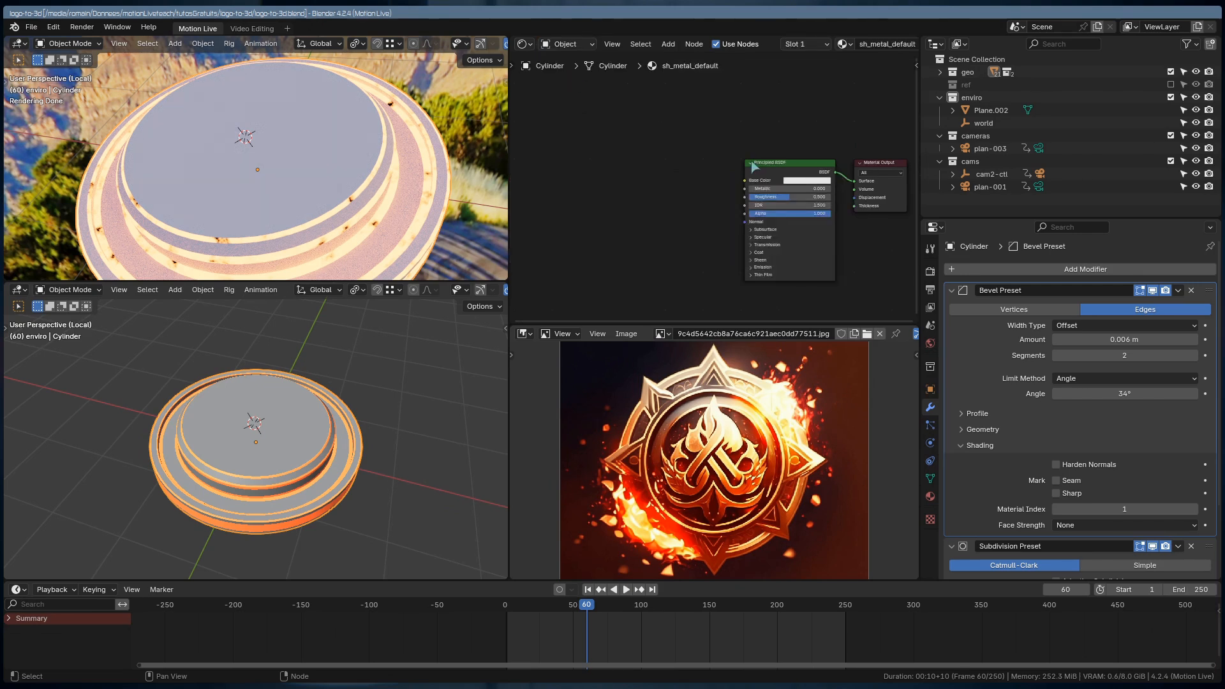
scroll(725, 169, "up", 5)
middle_click_drag(725, 166, 689, 174)
left_click_drag(744, 192, 849, 193)
- Add a Noise Texture with Texture Coordinate and Mapping nodes and feed its Fac into the Principled BSDF's base colour
key("shift+a")
type("noise")
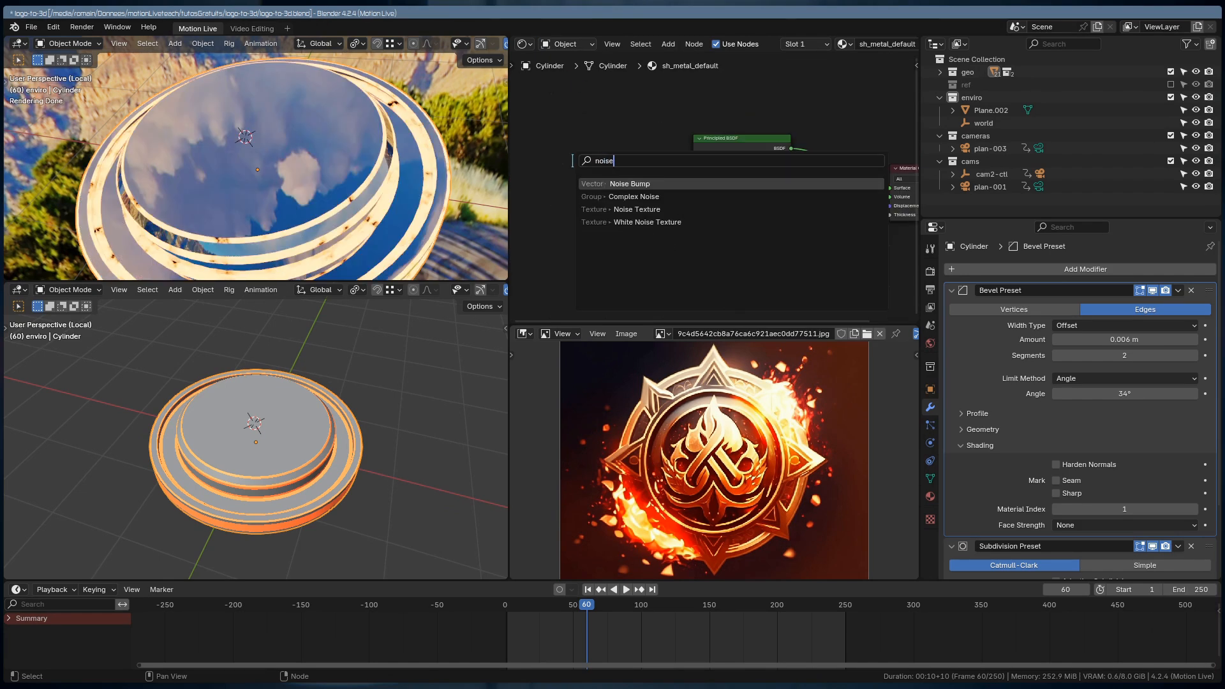
key("Down")
key("Down")
key("Return")
left_click(597, 185)
key("ctrl+t")
middle_click_drag(597, 156, 838, 155)
left_click(805, 191)
middle_click_drag(769, 190, 635, 163)
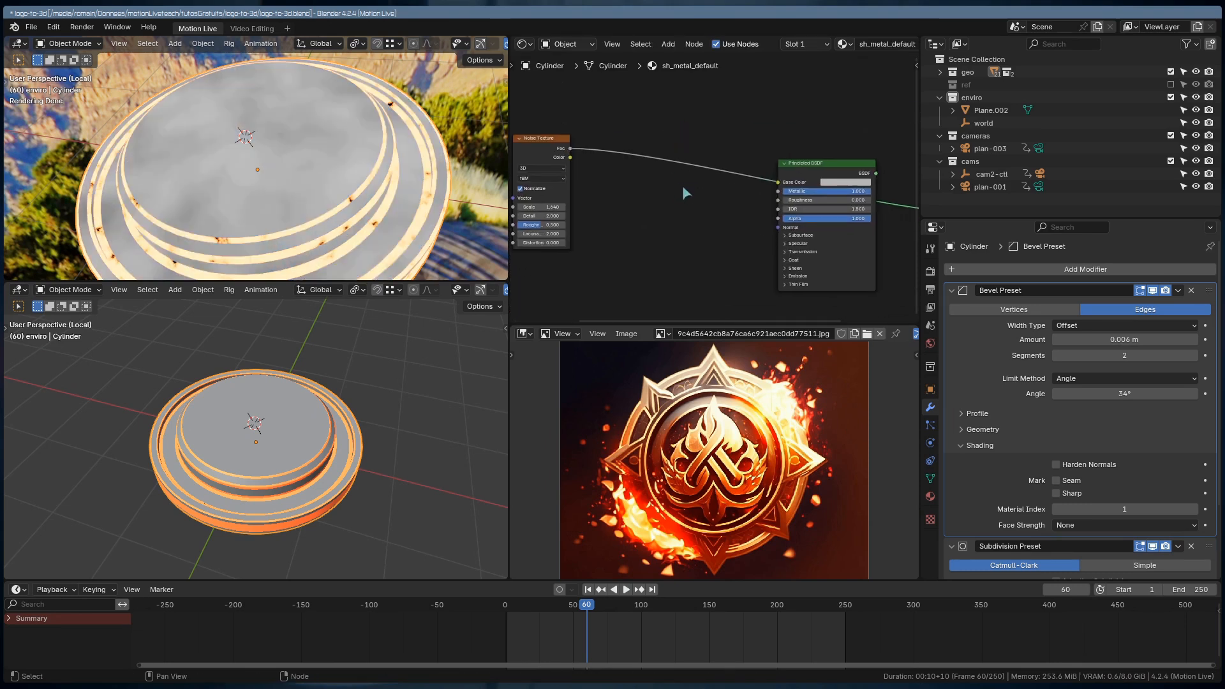
- Move the Principled BSDF up and link the lower Map Range node's result to its Metallic input
left_click_drag(821, 163, 830, 108)
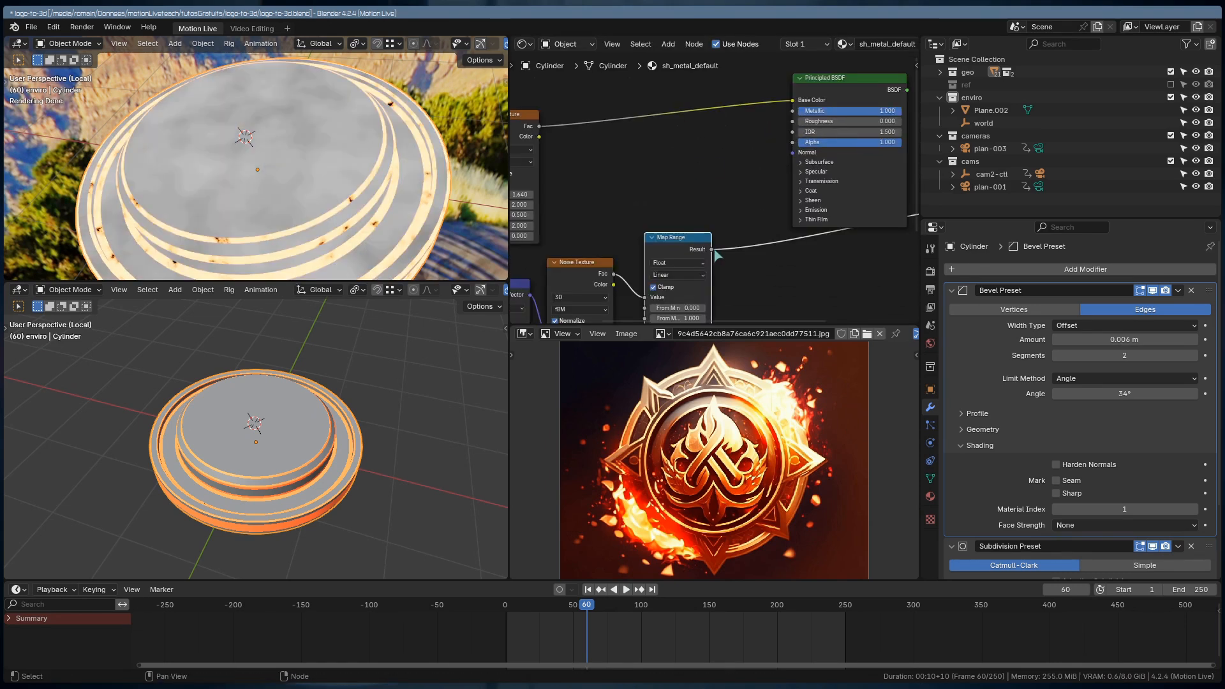
left_click_drag(711, 248, 818, 104)
left_click_drag(814, 107, 795, 111)
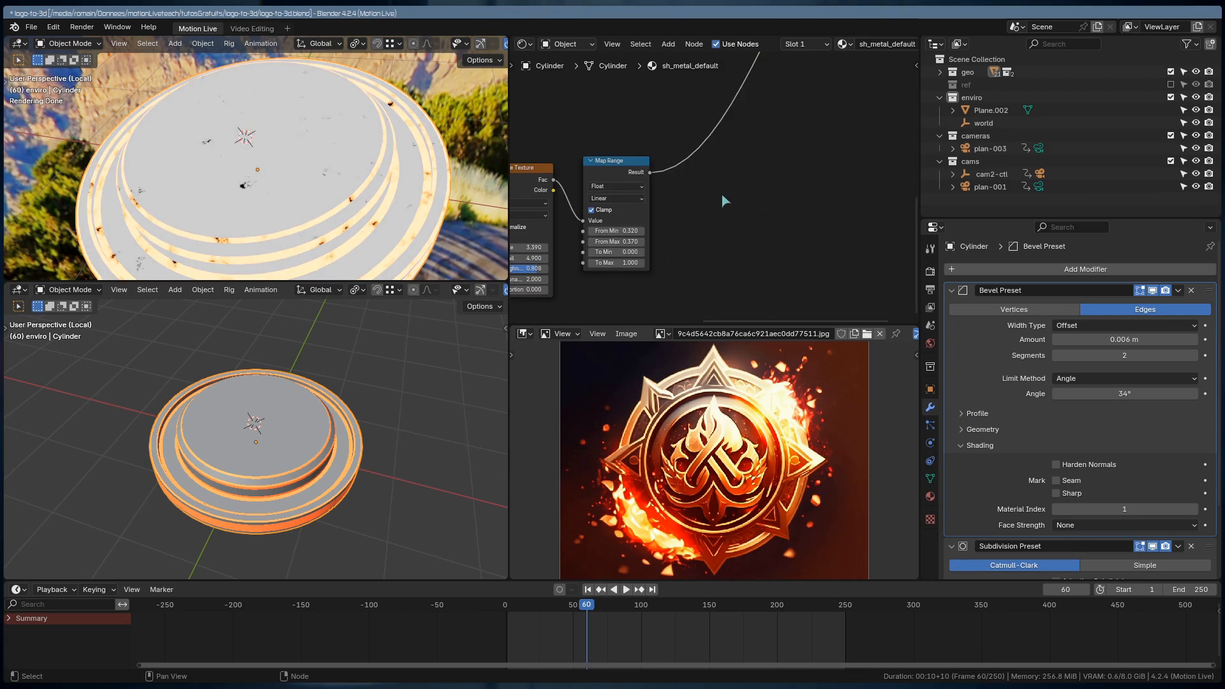
- Add a Bump node to sh_metal_default and feed the noise's Map Range result into its Height input
key("shift+a")
left_click(723, 196)
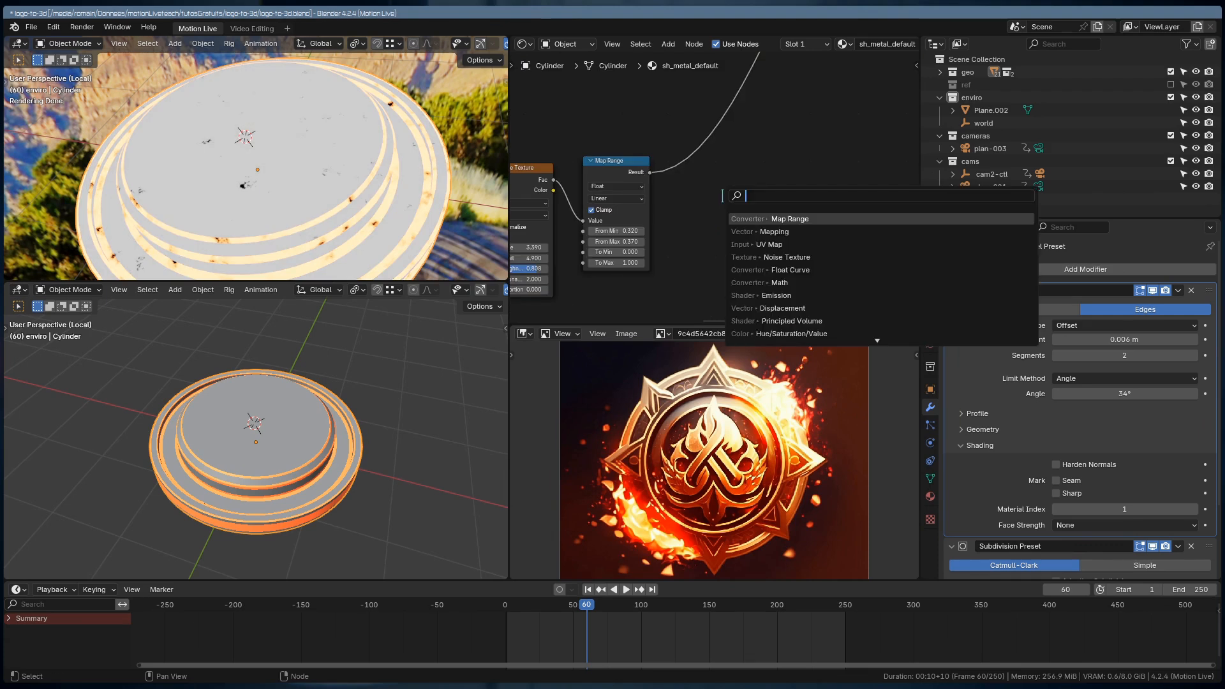
type("bump")
key("Return")
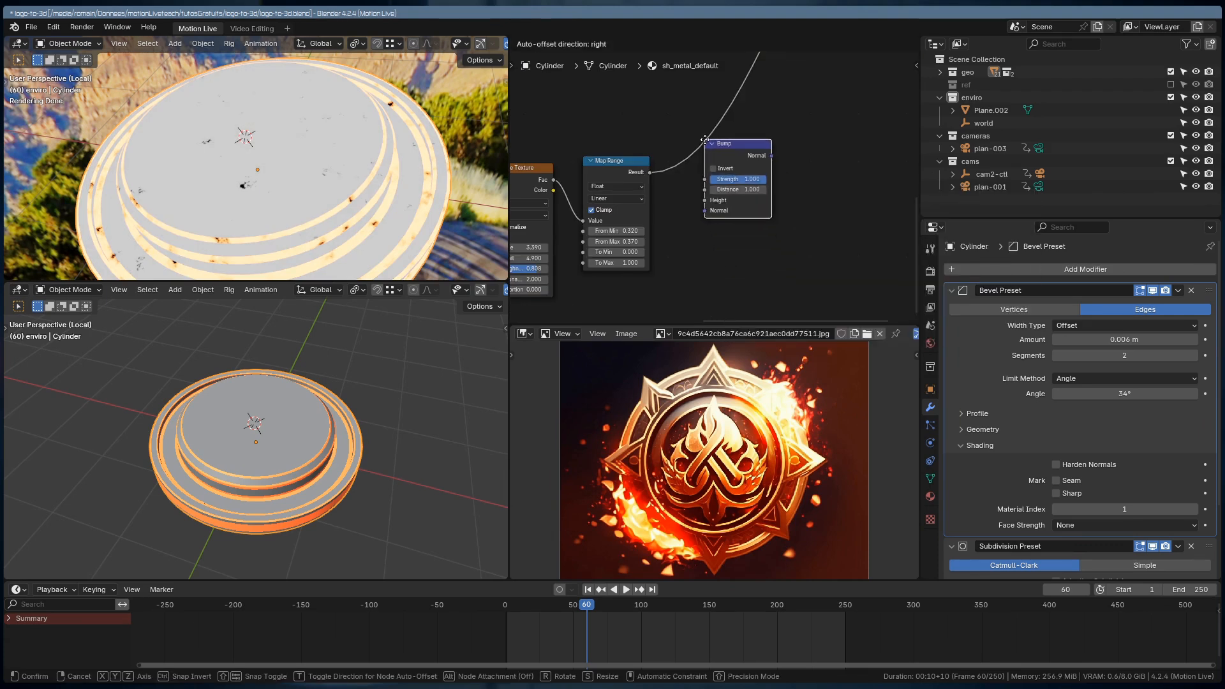
left_click(728, 188)
scroll(728, 188, "up", 3)
right_click(633, 177)
left_click_drag(654, 217, 653, 199)
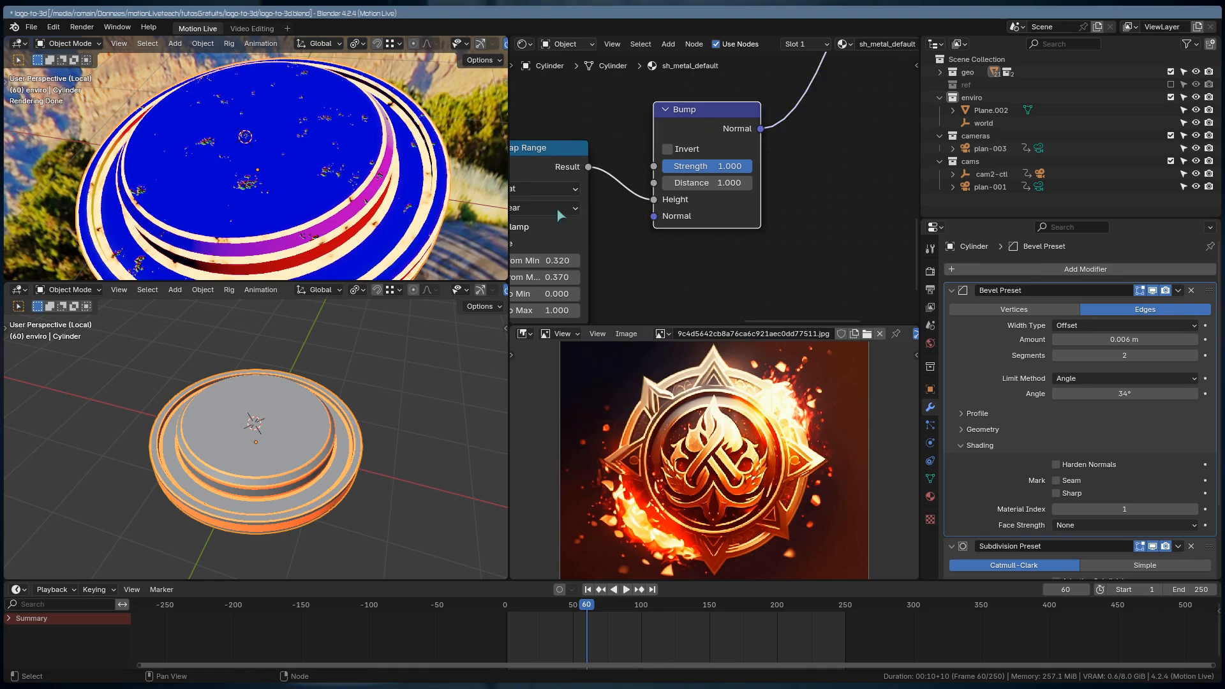
- Preview the close-up-photography-negative.jpg image texture on the base and examine its scratches
scroll(381, 201, "up", 5)
scroll(383, 208, "down", 2)
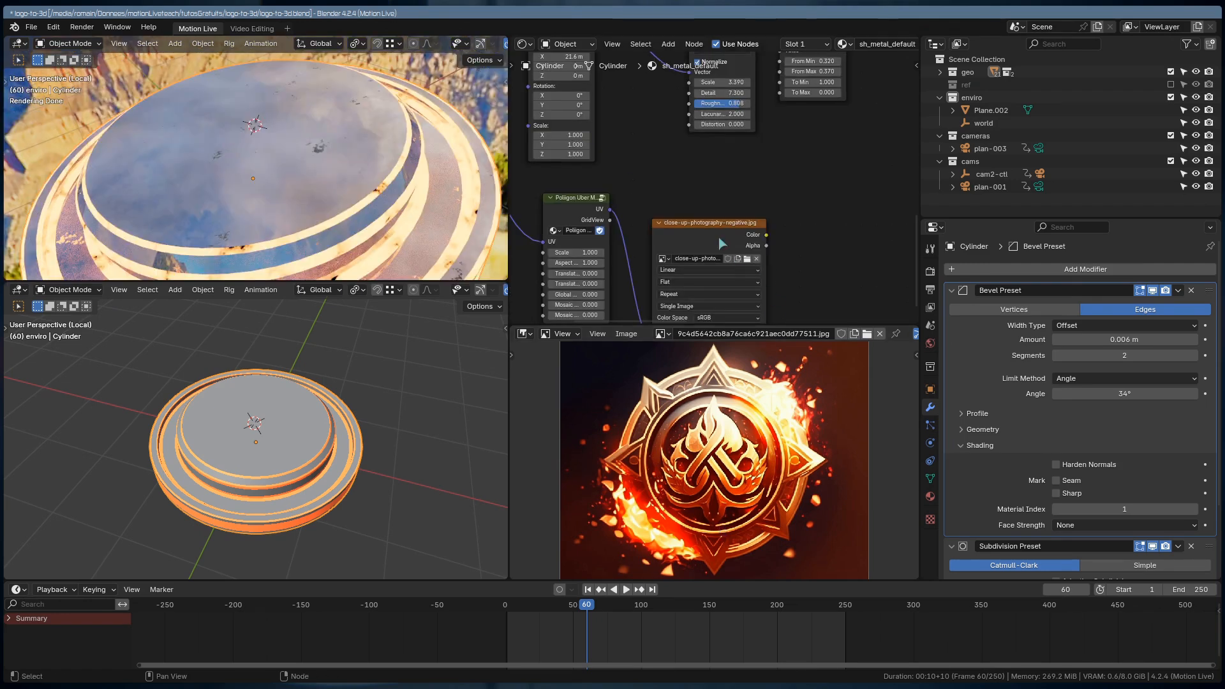
left_click(714, 224, "ctrl+shift")
middle_click_drag(681, 194, 754, 146)
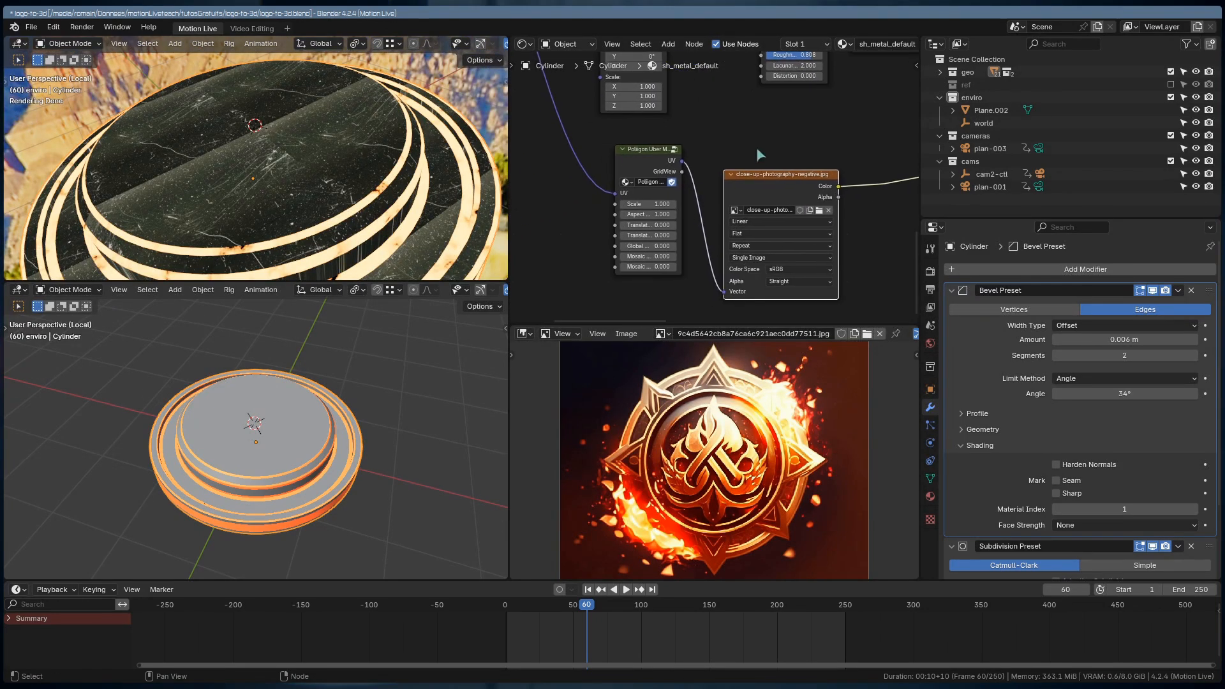
middle_click_drag(629, 181, 685, 169)
scroll(788, 183, "up", 1)
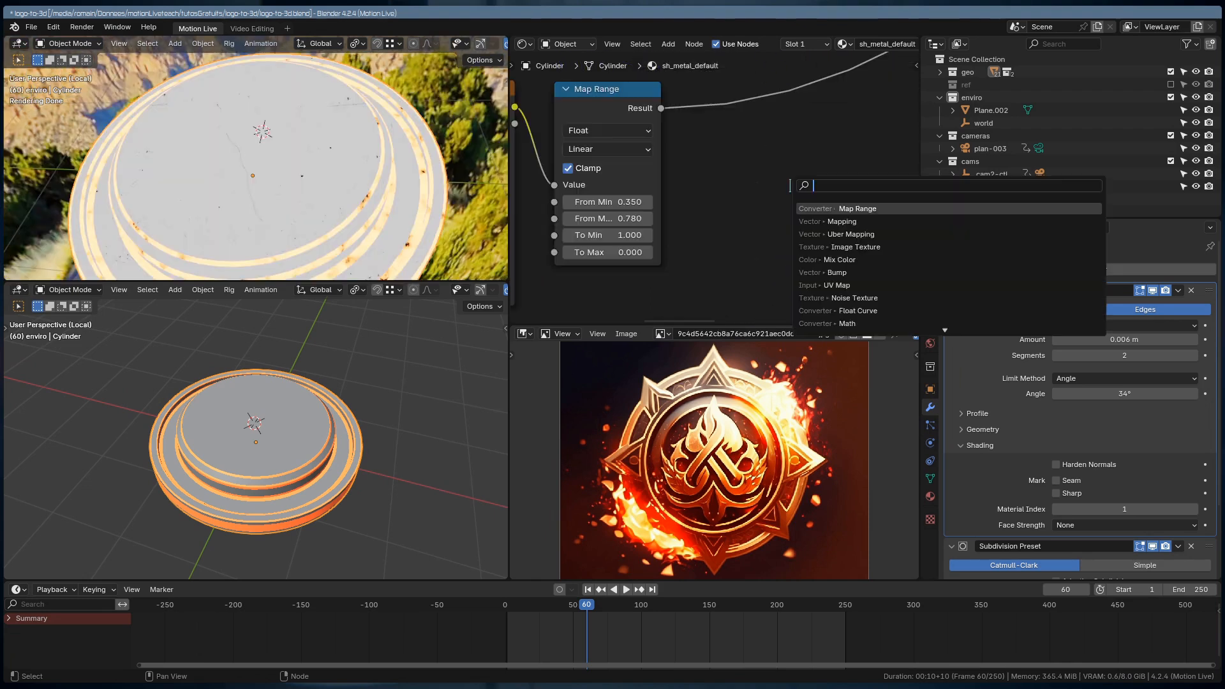
- Add and preview a Bump node using the image's Map Range result as its Height, and save the file
type("bump")
key("Return")
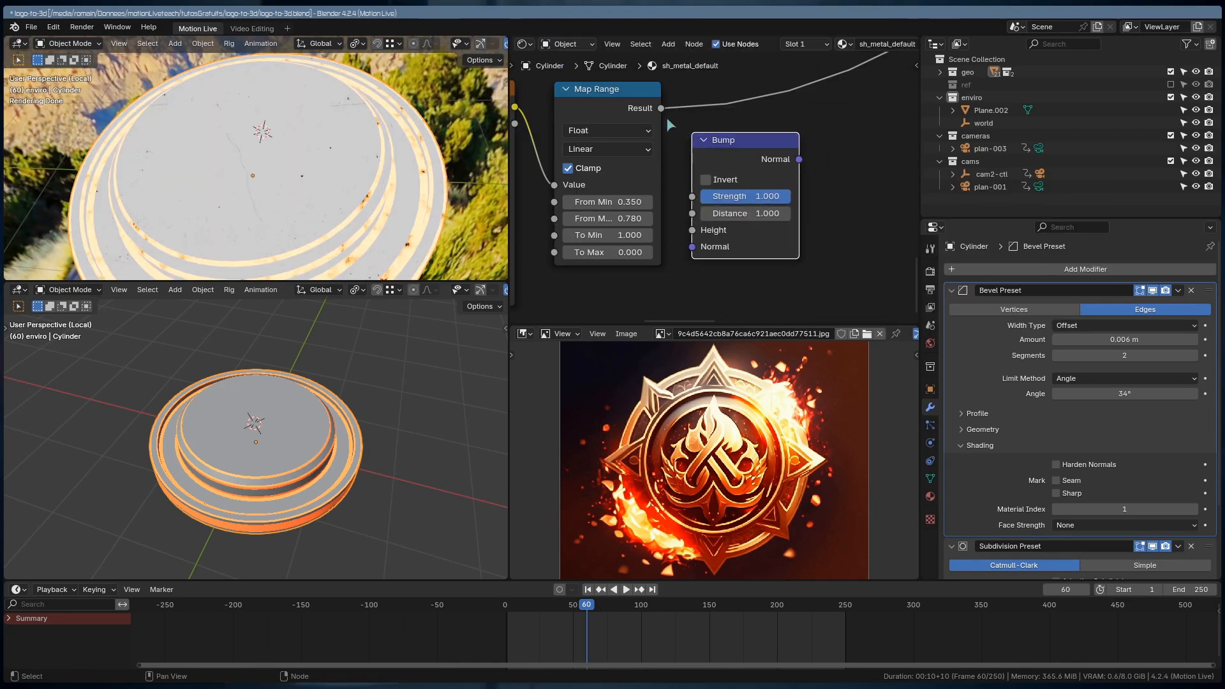
left_click_drag(697, 223, 693, 229)
left_click(741, 163, "ctrl+shift")
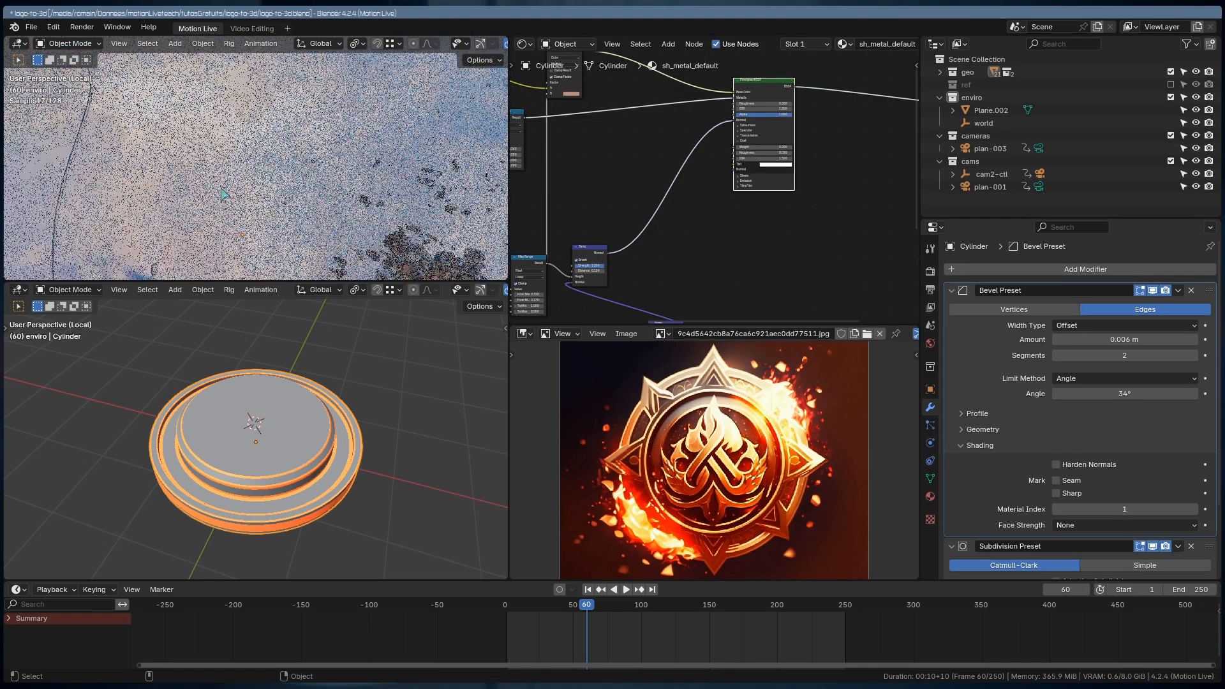
key("ctrl+s")
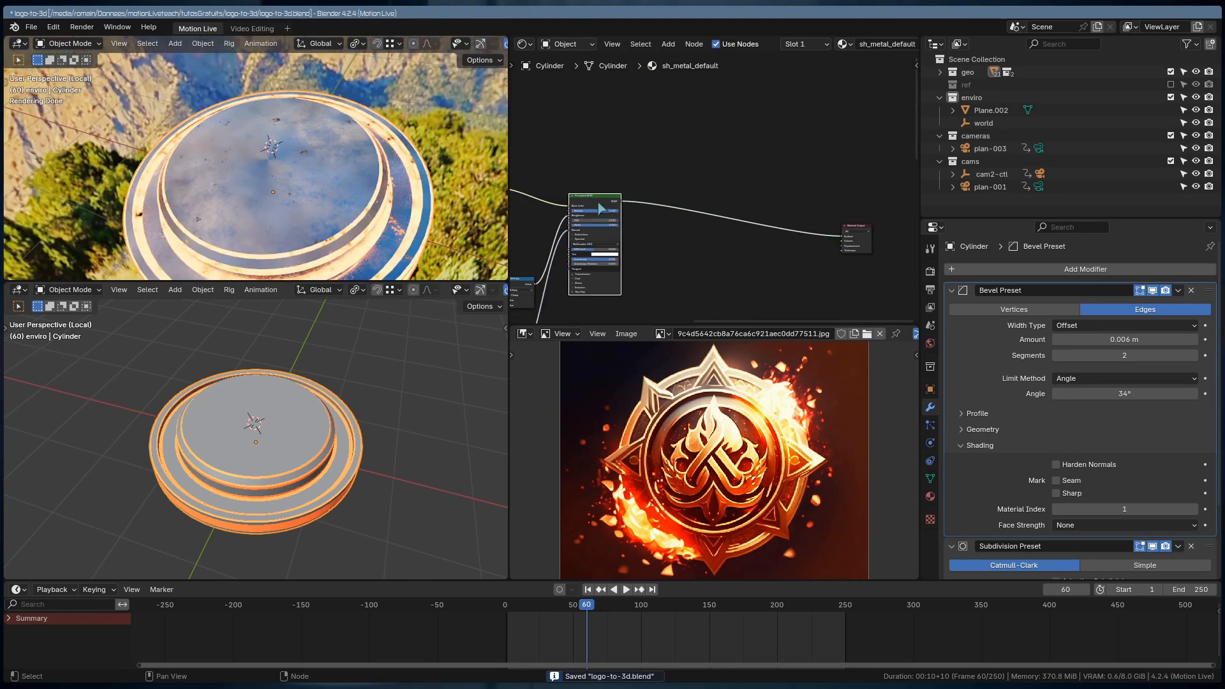
- Move the Principled BSDF down and place a duplicate of it above the original
left_click_drag(600, 208, 604, 261)
key("shift+d")
left_click(599, 126)
middle_click_drag(647, 133, 663, 186)
scroll(659, 186, "up", 7)
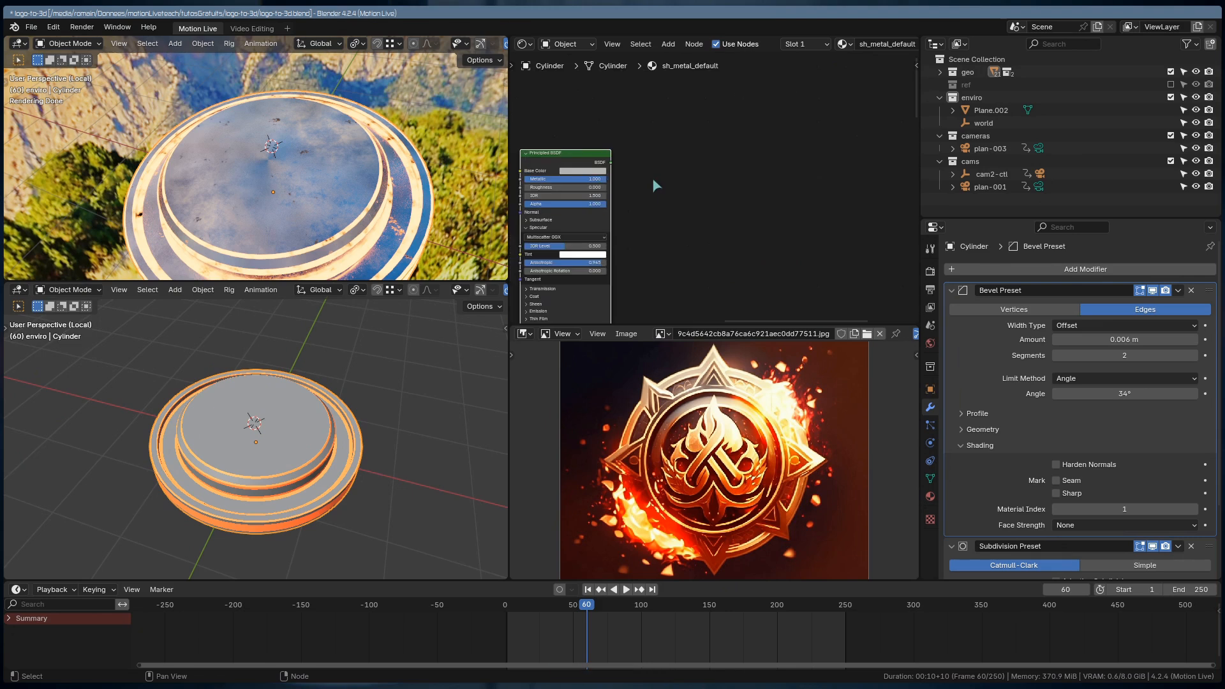
- Set the duplicated Principled BSDF's base colour to a very dark brown
left_click(693, 164)
left_click(670, 170)
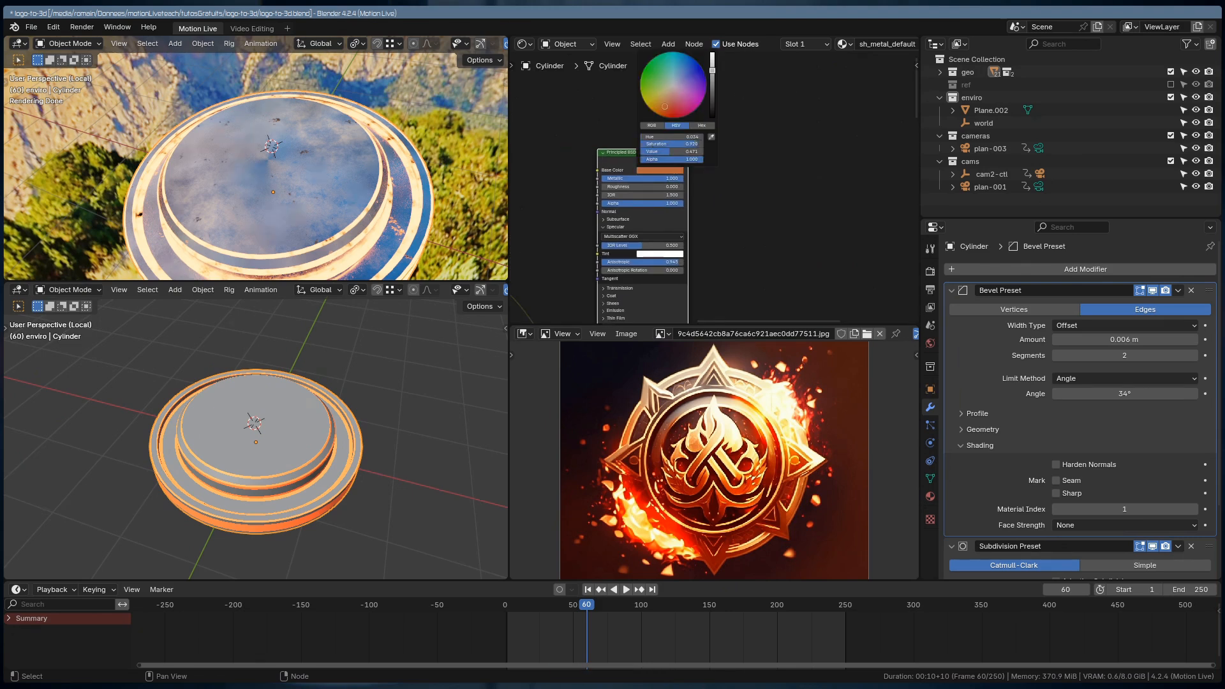
left_click_drag(708, 86, 712, 103)
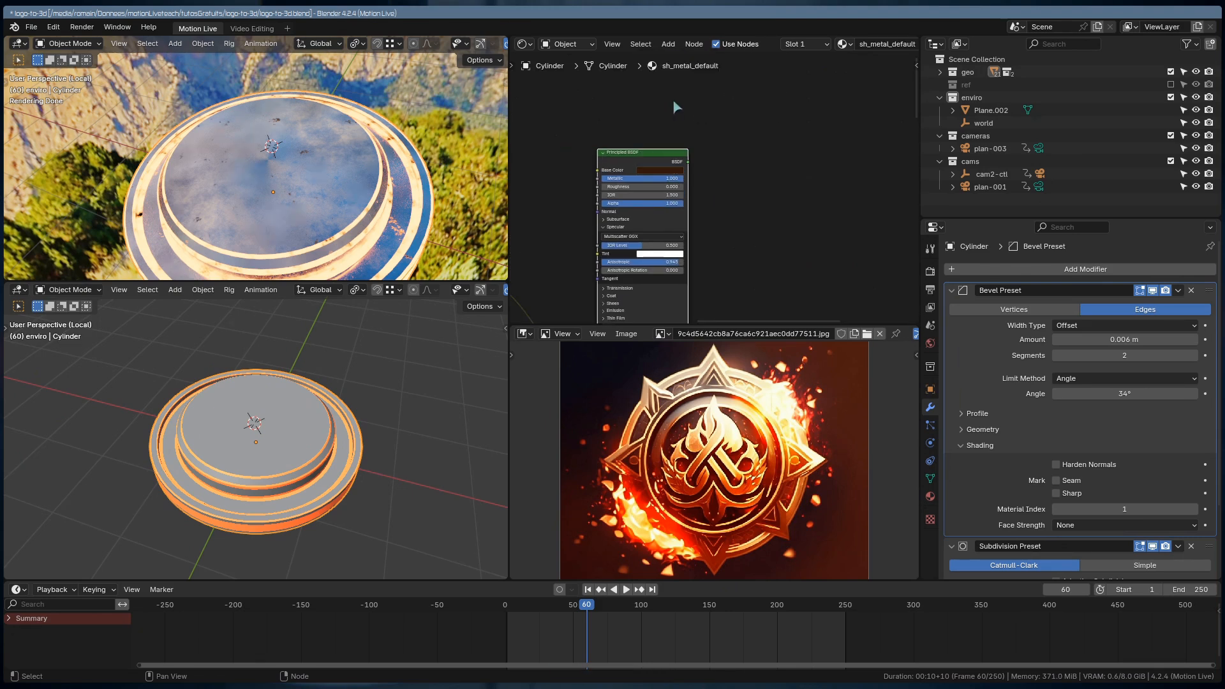
left_click(665, 171)
- Preview the duplicated Principled BSDF on the base and set its Metallic to 0
left_click(681, 162, "ctrl+shift")
middle_click_drag(576, 189, 665, 159)
scroll(753, 153, "up", 5)
scroll(753, 152, "up", 1)
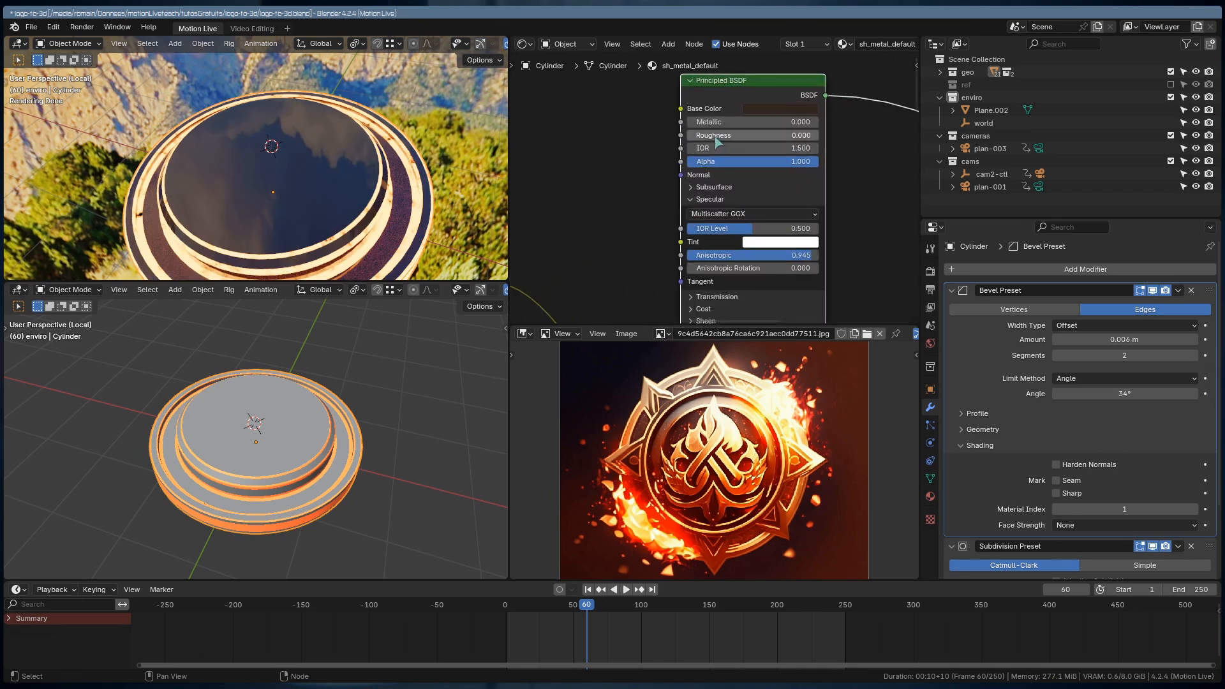
- Set the duplicated Principled BSDF's roughness to 1 and its base colour saturation to 0.171
left_click_drag(718, 138, 820, 138)
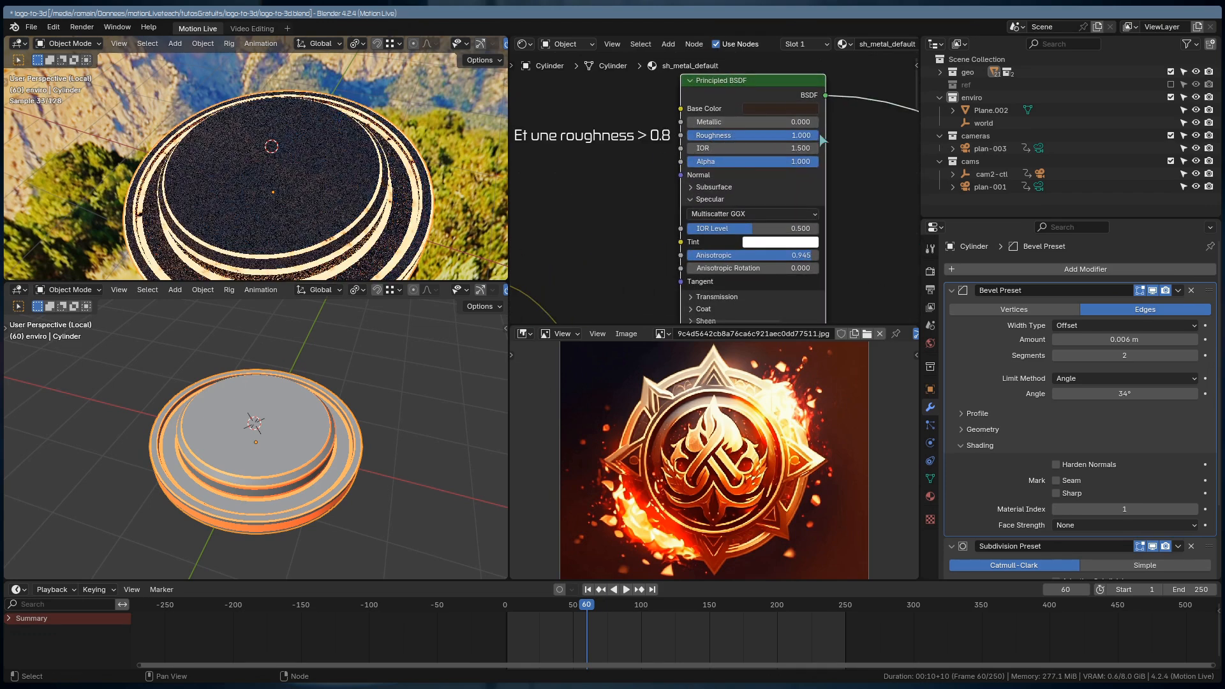
left_click(795, 110)
left_click_drag(811, 268, 776, 268)
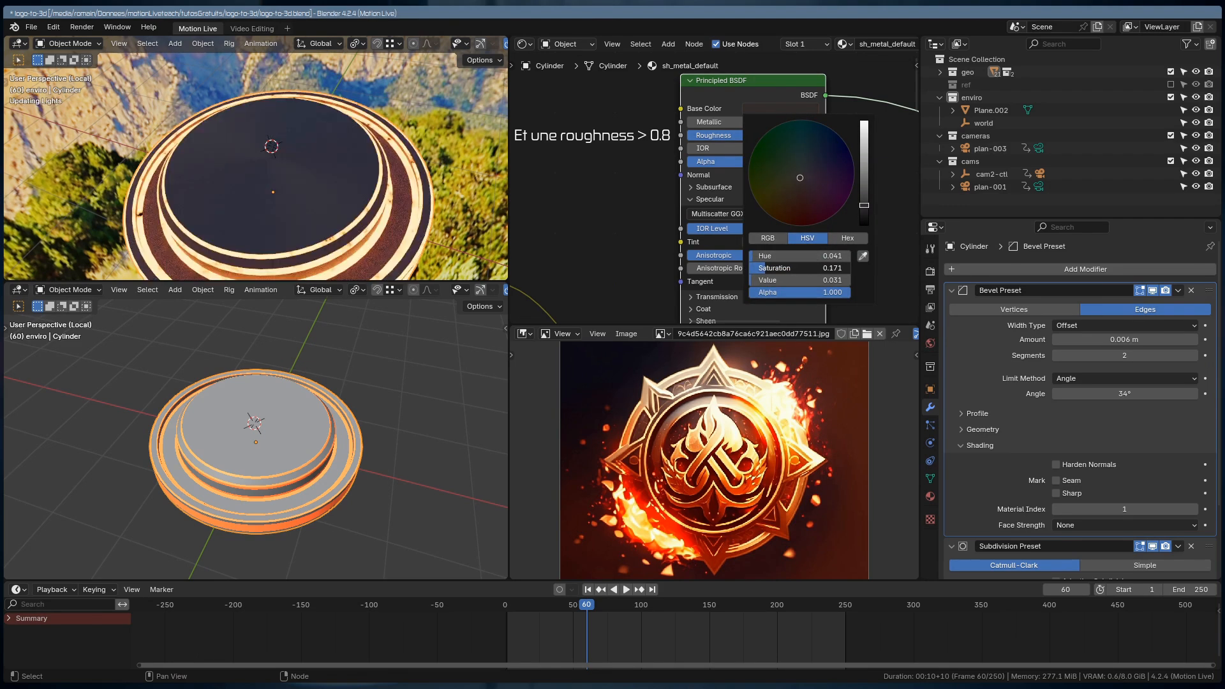
- Add an Edges Mask group node beside the two Principled BSDF nodes
scroll(698, 124, "down", 4)
key("shift+a")
type("edge")
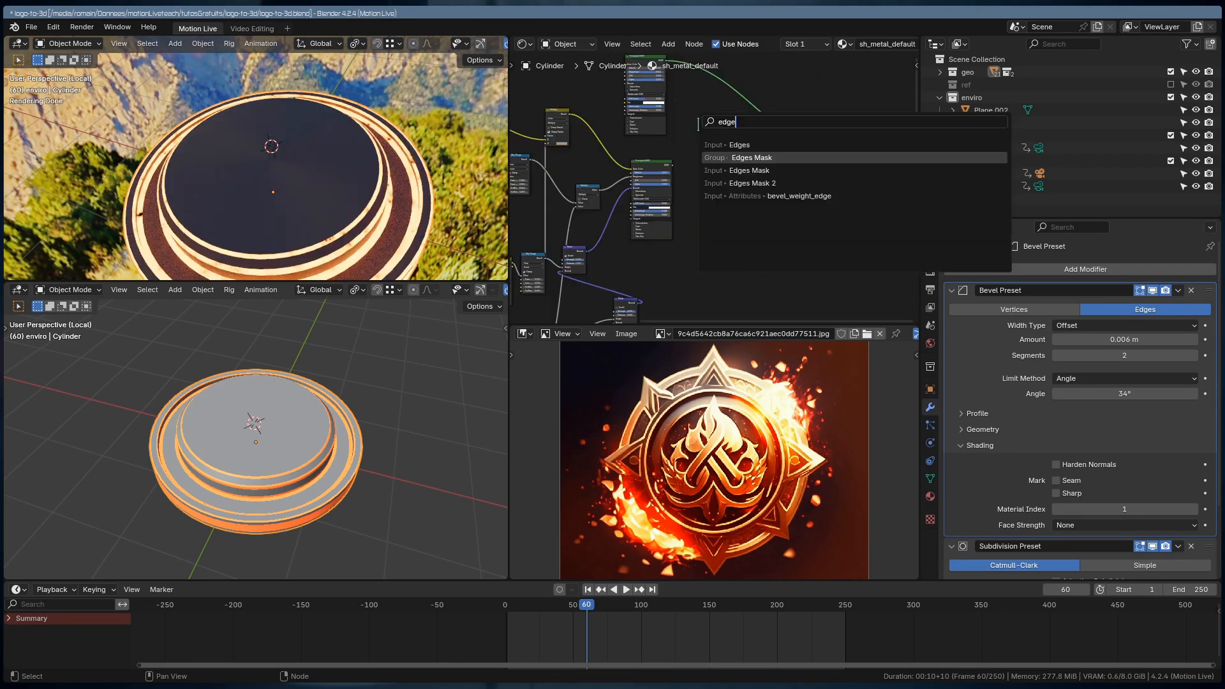
key("Return")
left_click(699, 127)
- Preview the Edges Mask node on the base and fine-tune its Black value
scroll(712, 181, "up", 3)
middle_click_drag(713, 181, 715, 261)
left_click(711, 174, "ctrl+shift")
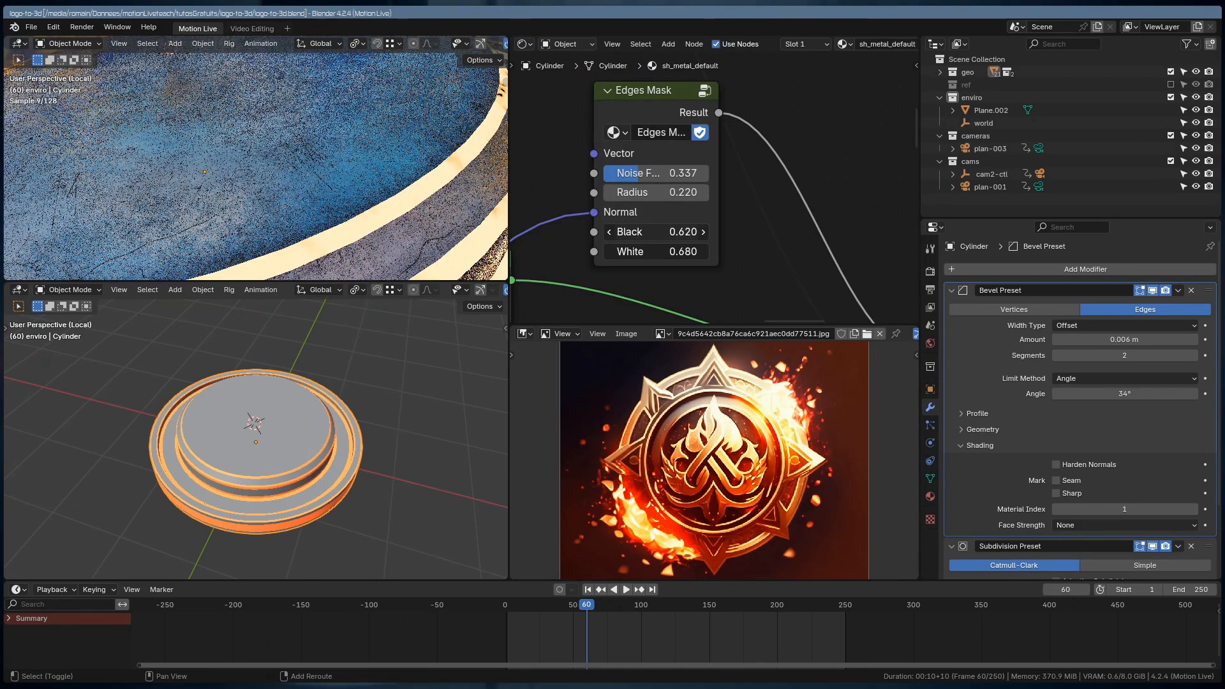
left_click_drag(656, 232, 668, 234, "shift")
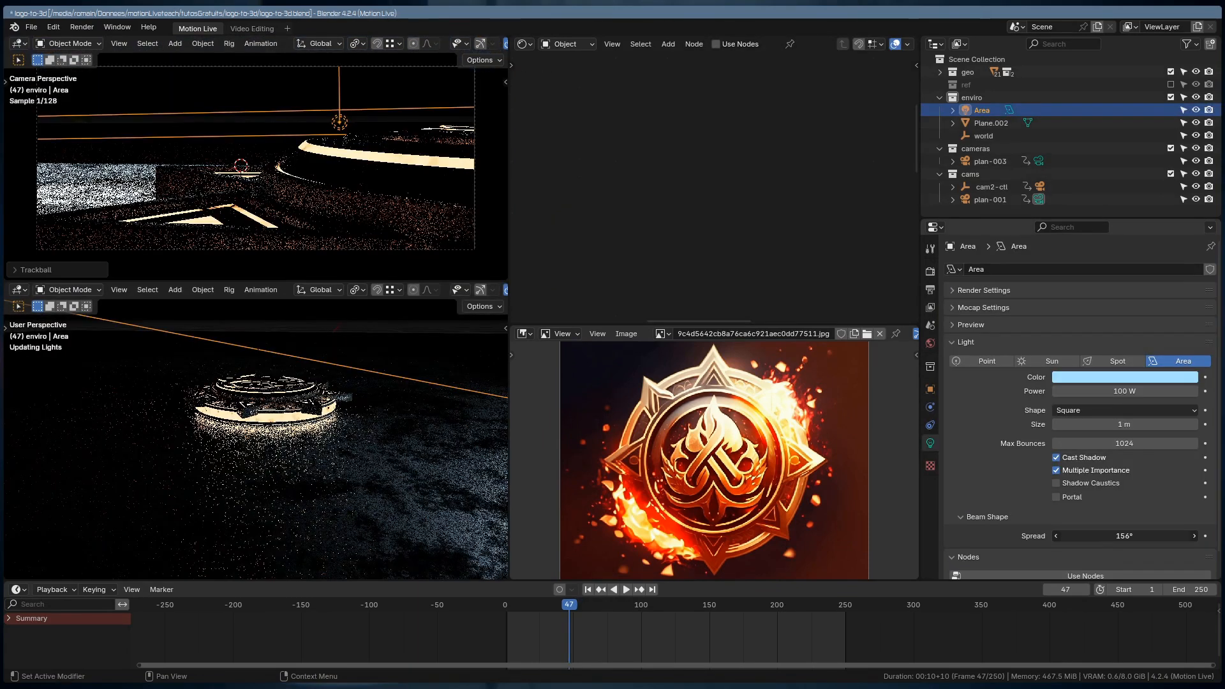
- Set the area light's spread to 30° and shift the light along the global Z axis
left_click_drag(1124, 536, 1049, 535)
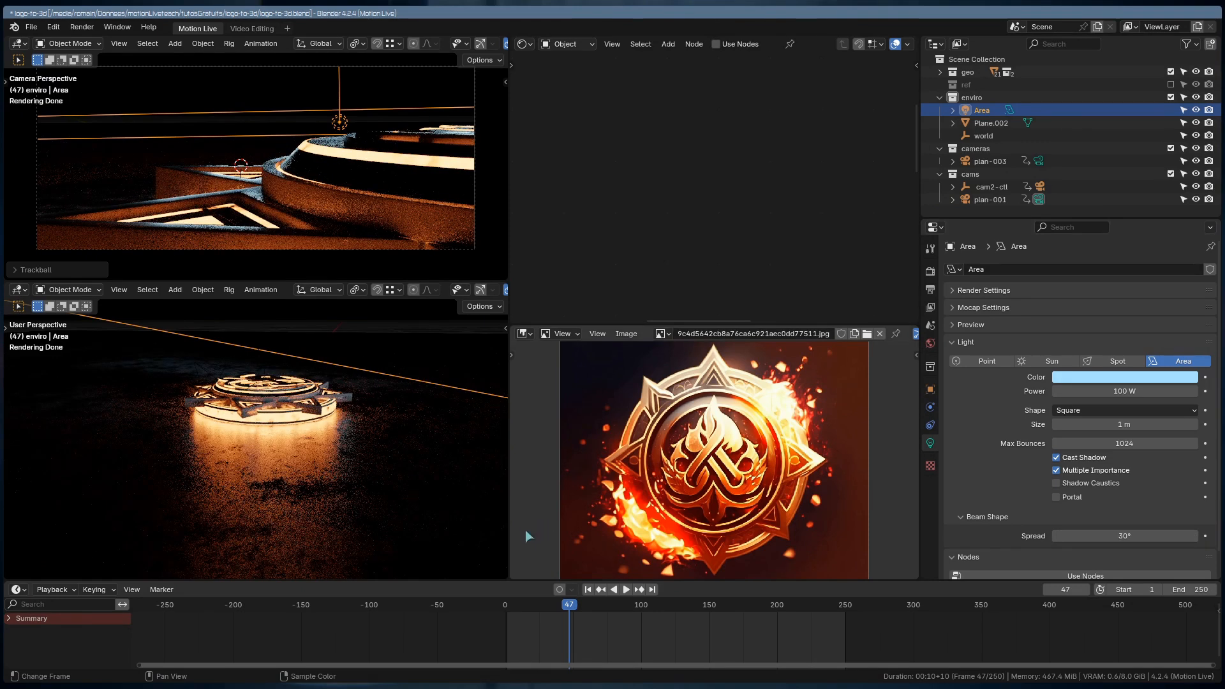
key("g")
key("z")
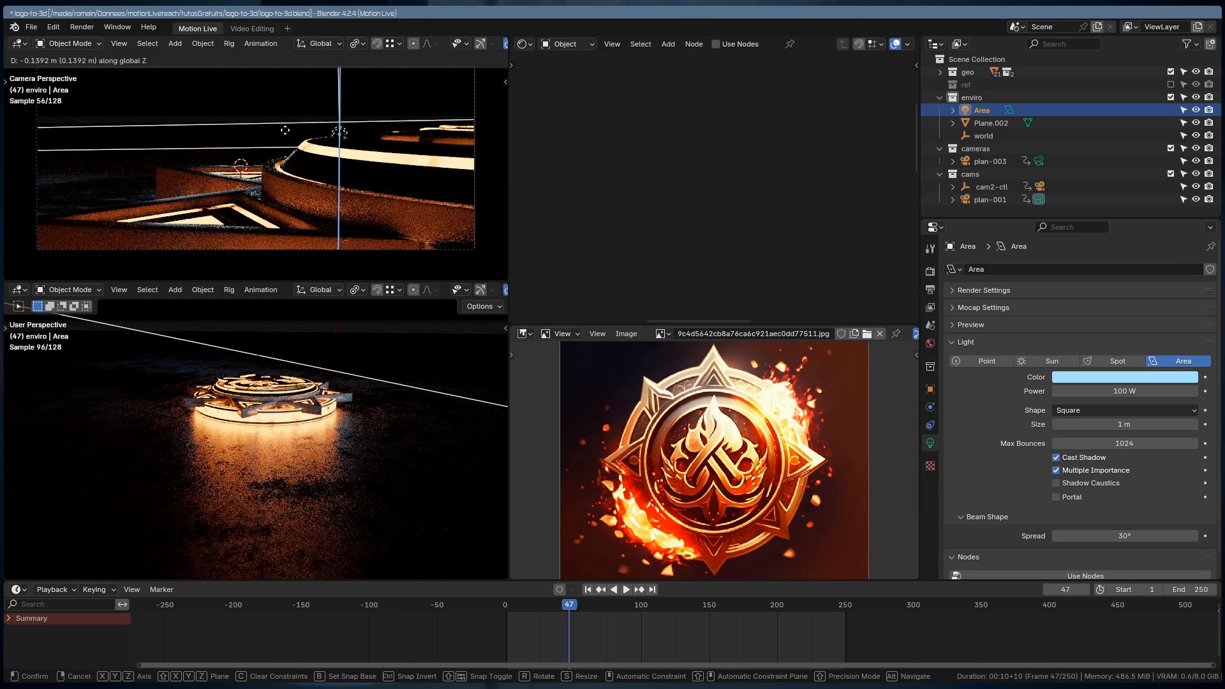
left_click(285, 119)
- At frame 1, move the area light along the Z axis and insert a keyframe for it
left_click_drag(564, 606, 506, 606)
key("g")
key("z")
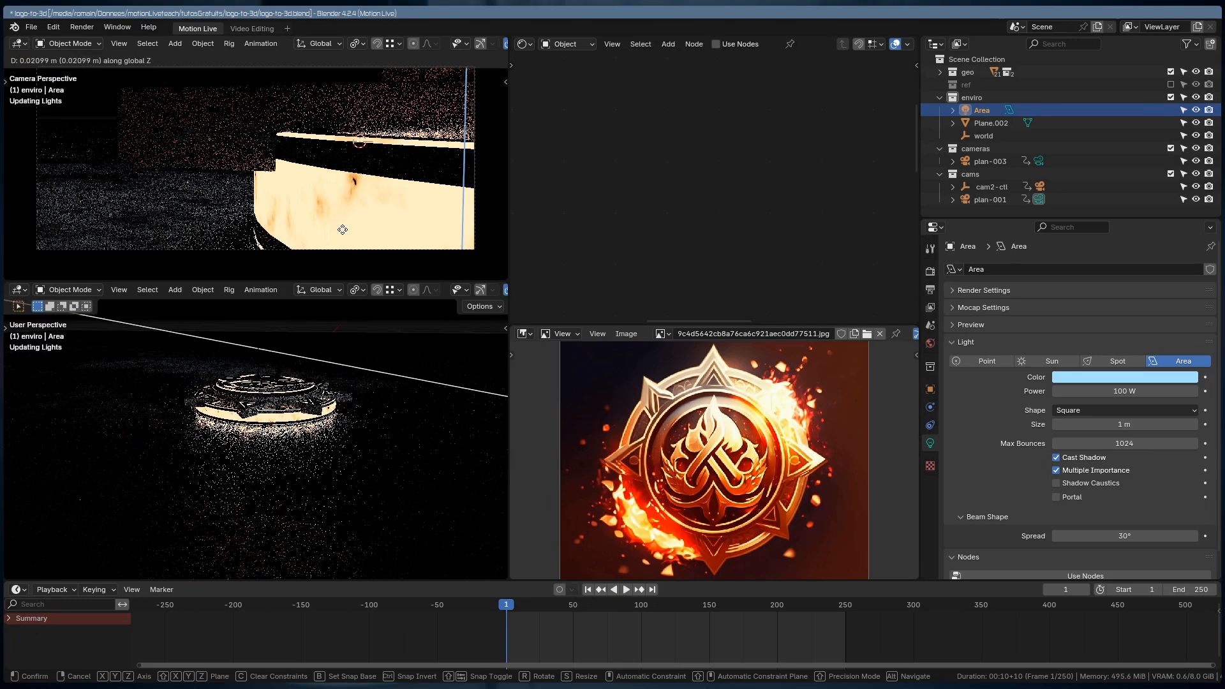
left_click(339, 242)
key("i")
- Go to frame 50 and move the area light along the Z axis for its second position
left_click_drag(520, 607, 572, 614)
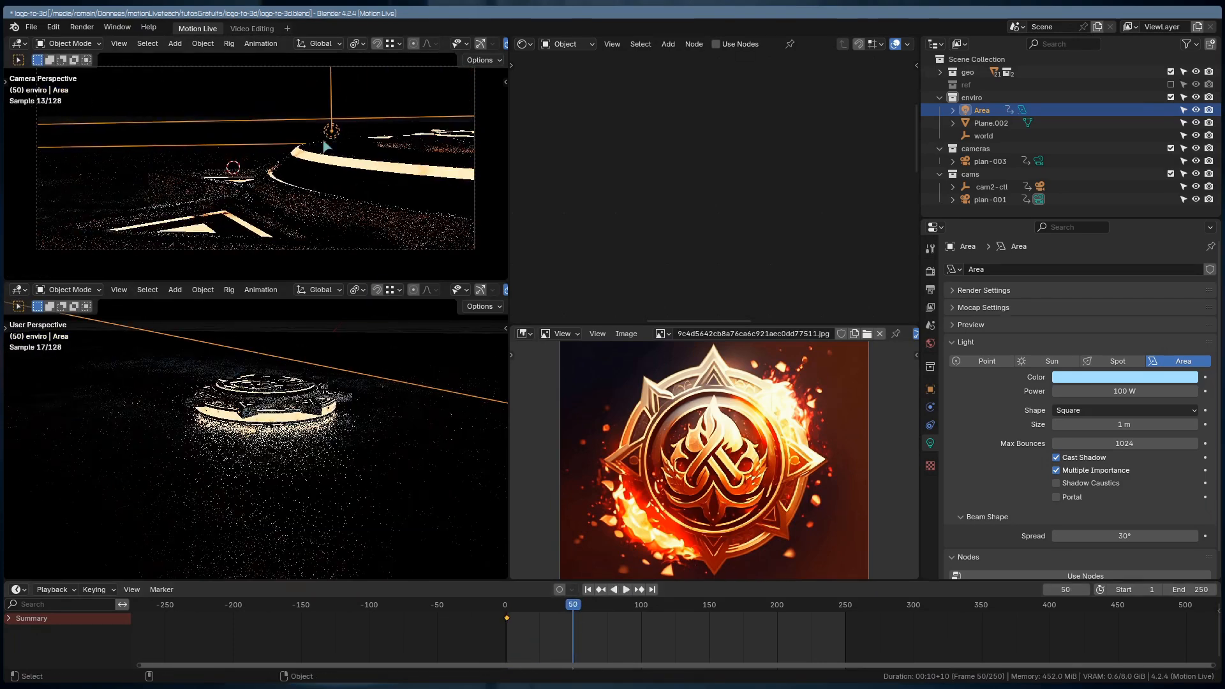
key("g")
key("z")
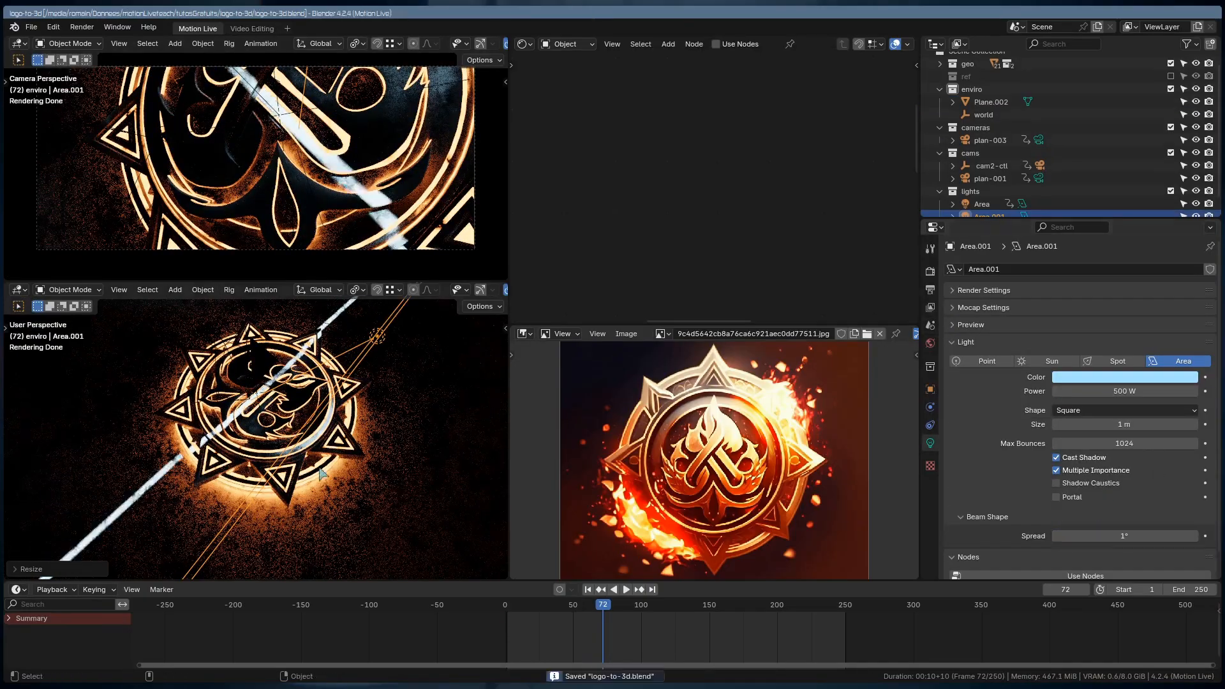
- Resize the second area light and widen its beam spread to 20°
middle_click_drag(321, 473, 345, 511)
key("s")
left_click(300, 447)
mouse_move(1116, 536)
left_mouse_down()
mouse_move(1142, 536)
mouse_move(1124, 536)
left_mouse_up()
- Select the emblem mesh, preview the Edges Mask node of its metal material, and lower the mask's Black and White values
left_click(281, 415)
scroll(707, 239, "down", 6)
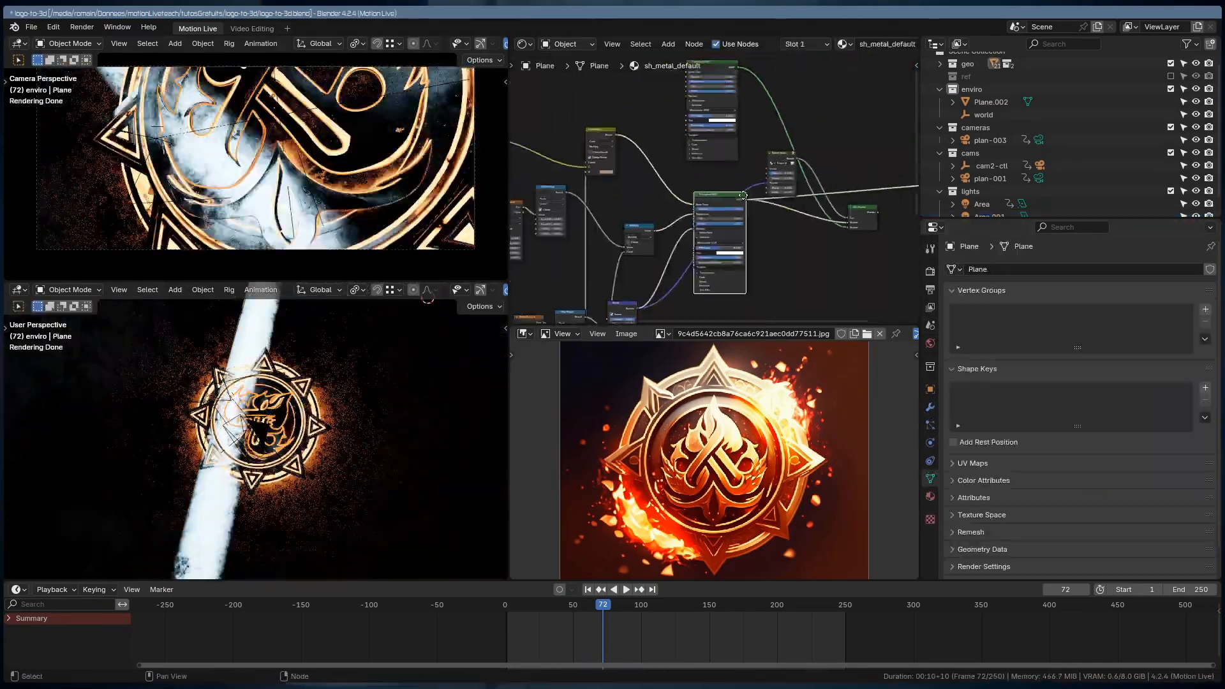
middle_click_drag(880, 214, 763, 211)
key("ctrl+s")
scroll(702, 192, "up", 10)
left_click(651, 85, "ctrl+shift")
left_click_drag(667, 235, 644, 235)
left_click_drag(667, 255, 651, 255)
- Preview the Mix Shader of the metal material on the medallion and save the file
scroll(667, 249, "down", 8)
middle_click_drag(790, 268, 603, 245)
left_click(667, 236, "ctrl+shift")
key("ctrl+s")
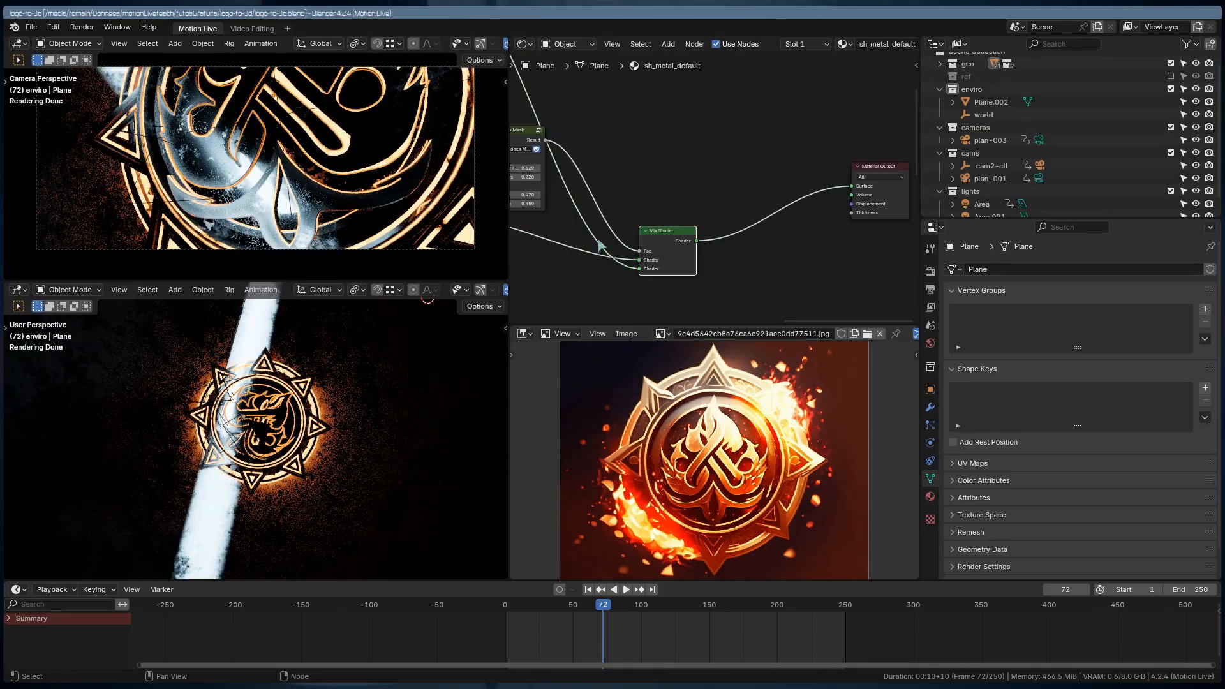
- Keyframe the second area light at frames 50 and 100 and play the animation
left_click(574, 605)
key("i")
left_click(641, 605)
key("i")
key("space")
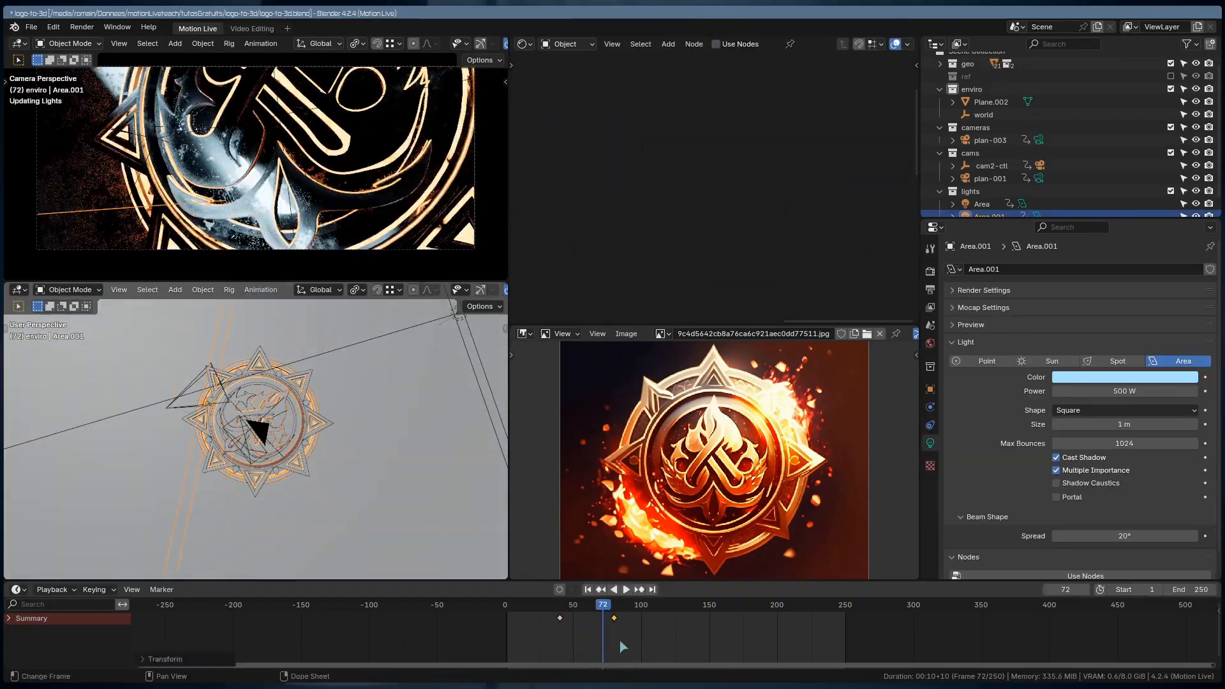
key("space")
- Keyframe the second area light's power so it falls to 0 W at frame 84, saving the file along the way
key("ctrl+s")
key("i")
key("ctrl+s")
key("i")
- Replace the Shader Editor with the Graph Editor, change the animation curve's extrapolation, and save the file
left_click(524, 44)
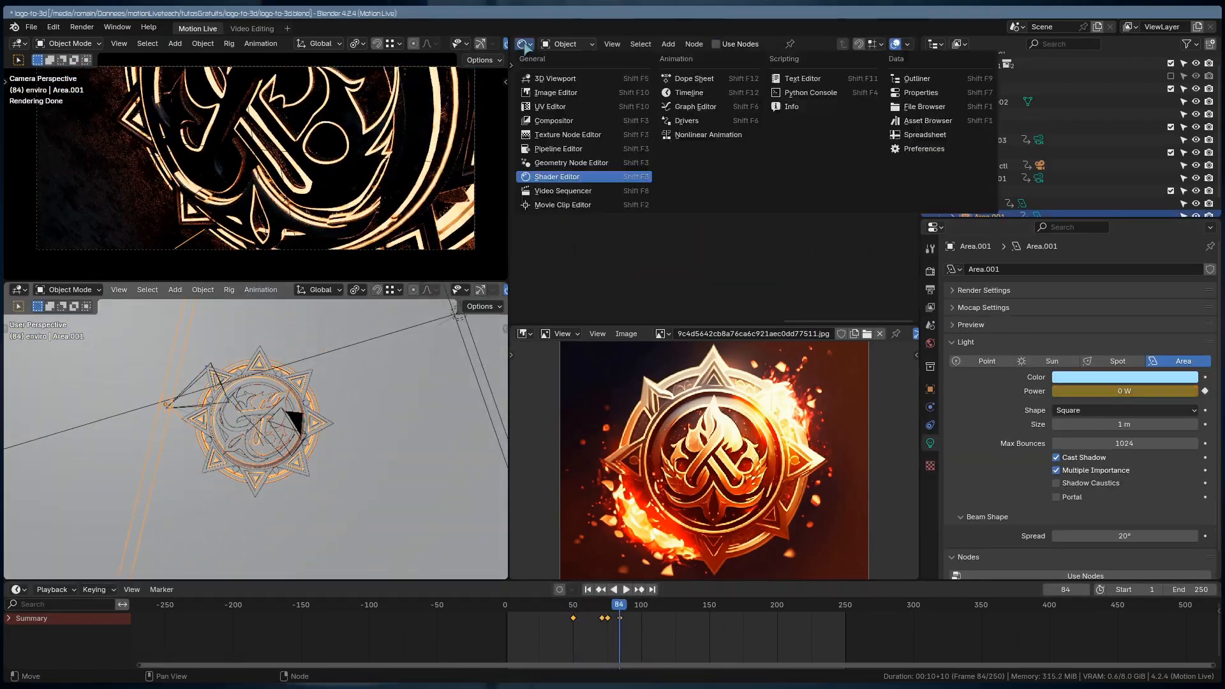
left_click(685, 107)
left_click(535, 119)
key("shift+e")
left_click(677, 237)
key("ctrl+s")
- Frame the light control's animation curve, shift one of its points in time, review the playback, and save the file
left_click(524, 96)
left_click(733, 60)
left_click(547, 119)
key("Home")
left_click(723, 191)
key("g")
left_click(760, 191)
key("space")
key("space")
key("ctrl+s")
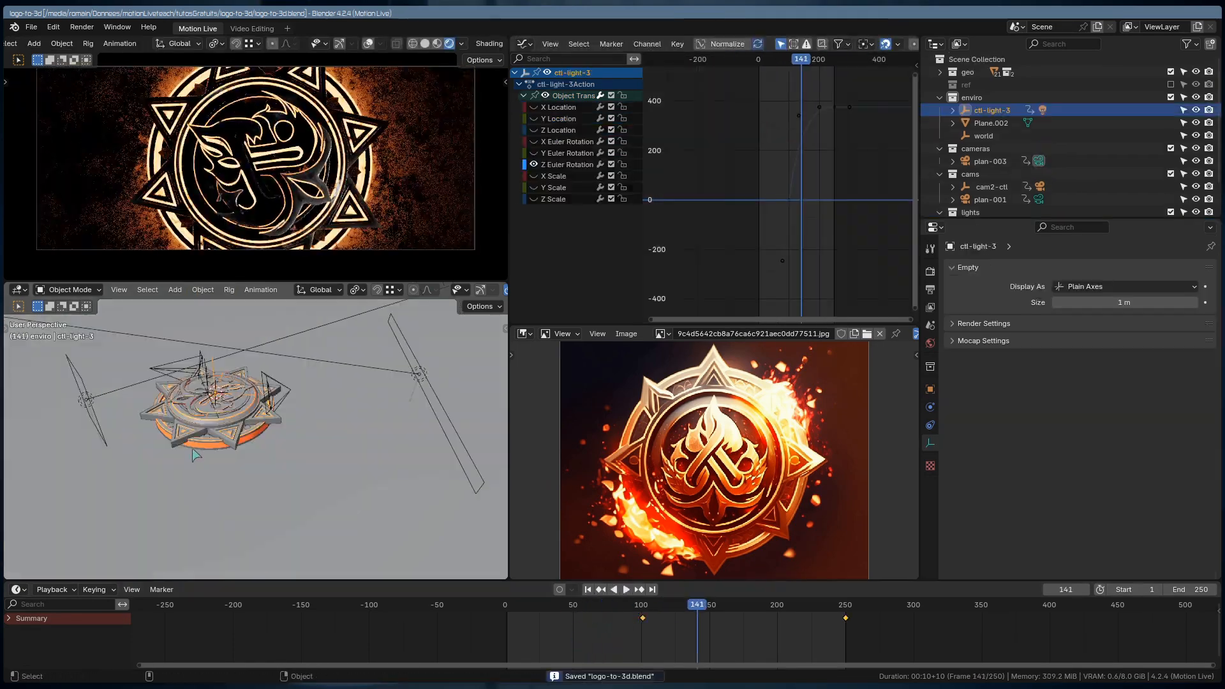
- Select the area light attached to the light control and try powers of 5000 W and 500 W
left_click(86, 399)
double_click(1105, 390)
type("5000")
key("Return")
double_click(1105, 391)
type("500")
key("Return")
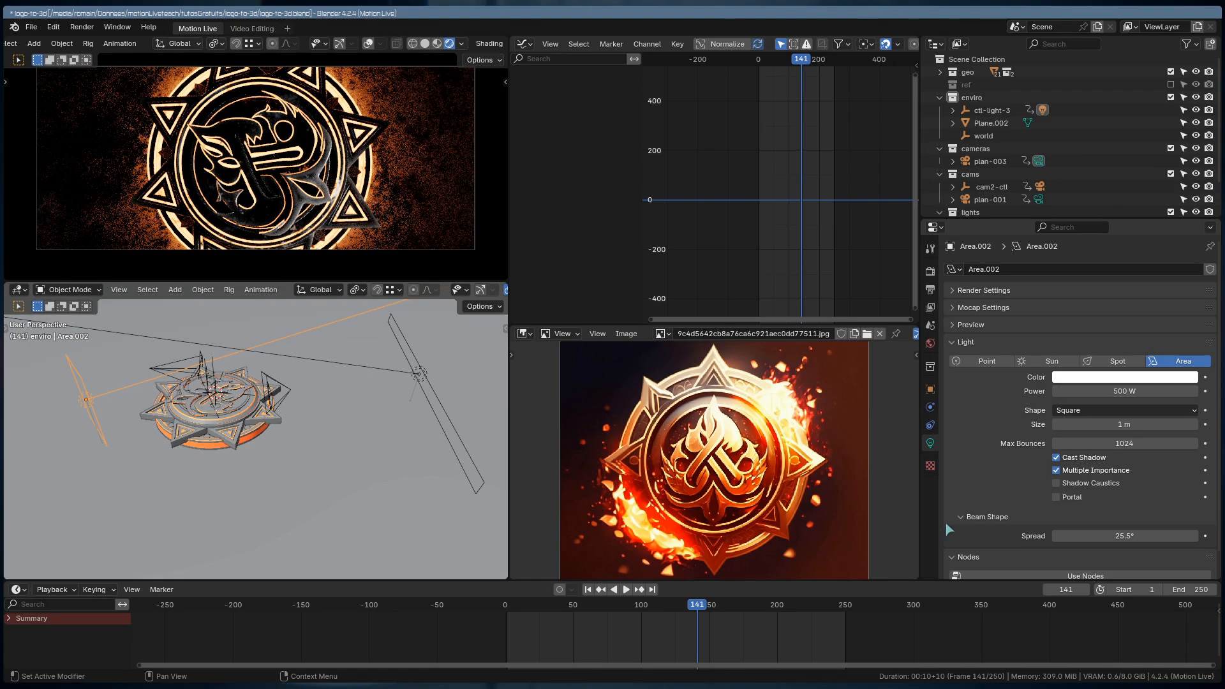
- Tint the area light pale blue, set its power to 750 W, and save the file
left_click(1113, 377)
left_click_drag(1121, 247, 1128, 230)
double_click(1096, 391)
type("750")
key("Return")
key("ctrl+s")
- Go to frame 213 with the area light in view
left_click_drag(696, 606, 795, 611)
middle_click_drag(469, 539, 338, 494)
key("s")
key("x")
right_click(312, 442)
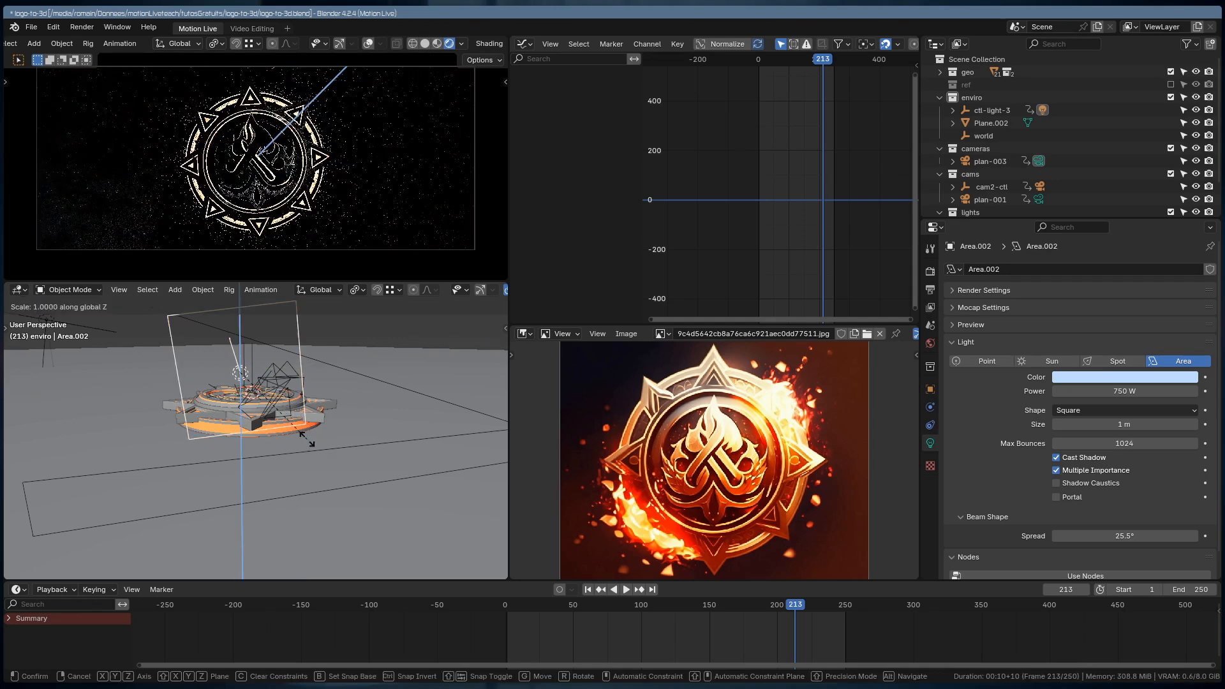
- Scale the area light along the global Z axis
key("s")
key("z")
left_click(255, 389)
key("s")
key("z")
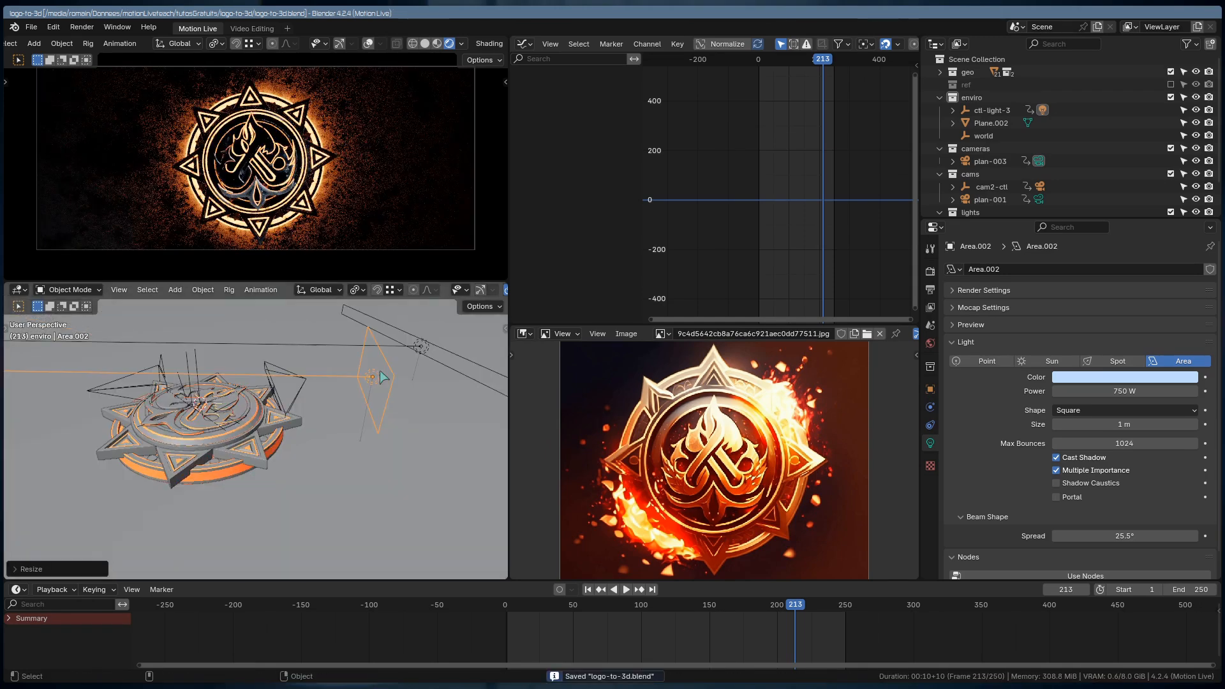
- Change the area light's colour to orange-red with hue 0.012 and saturation 0.950, and play the animation
left_click(1125, 377)
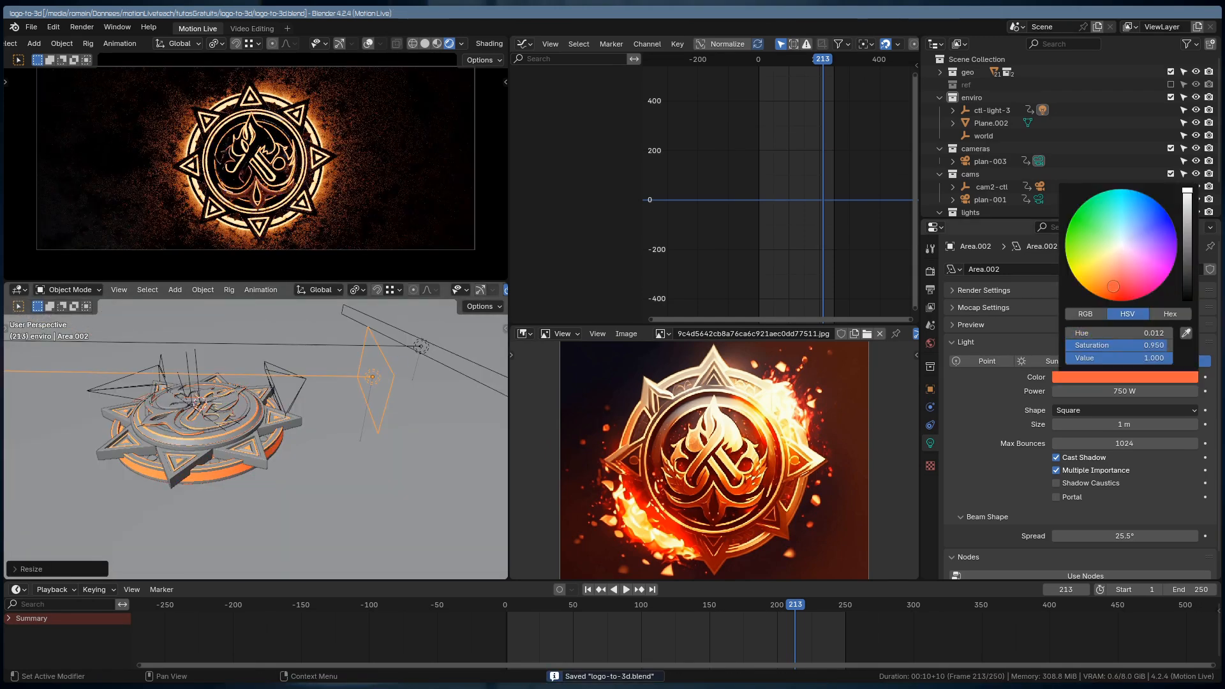
left_click(1192, 242)
key("space")
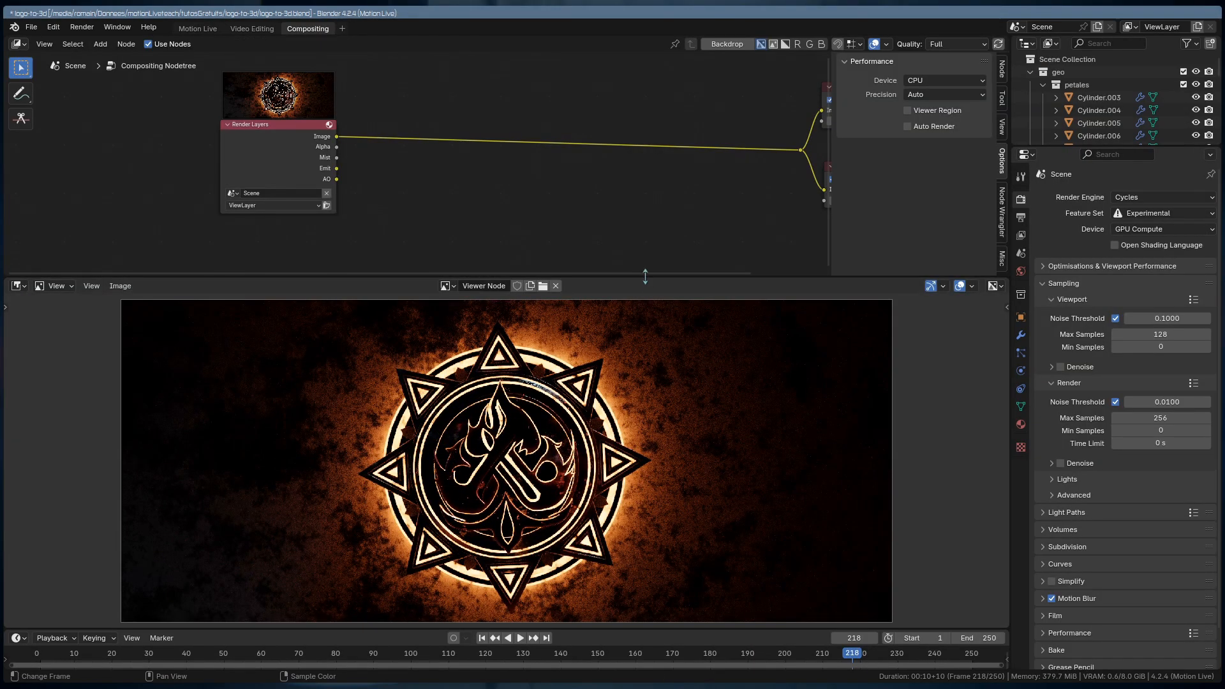
- Enlarge the compositing node area, hide its sidebar, and save the file
left_click_drag(645, 276, 648, 345)
key("n")
key("ctrl+s")
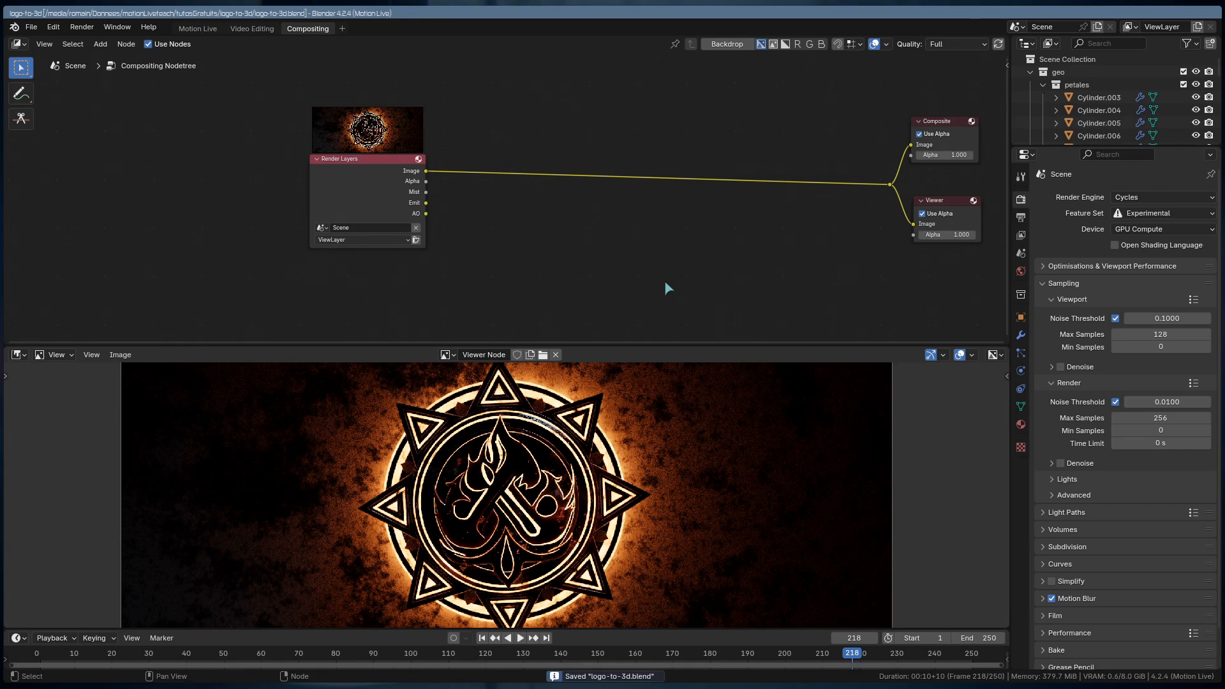
- Add a Mix node next to the Render Layers node and set its blending mode to Multiply
scroll(663, 287, "up", 1)
key("shift+a")
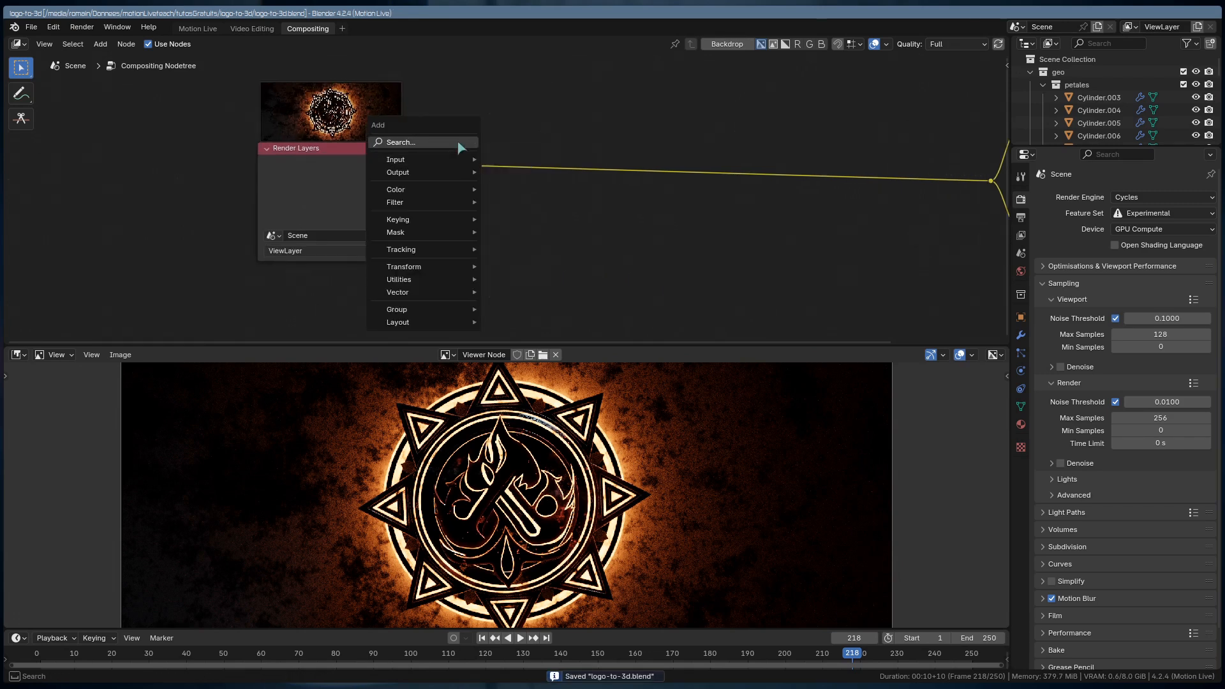
type("mi")
key("Return")
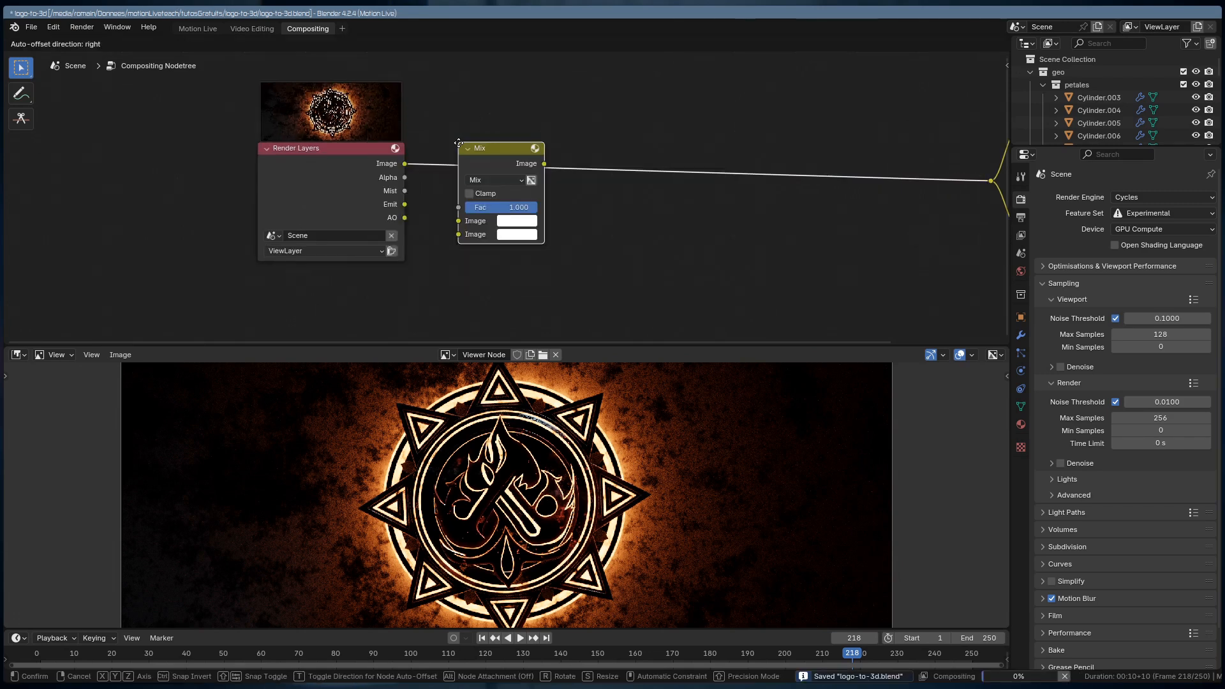
left_click(520, 210)
scroll(531, 297, "up", 5)
left_click(574, 225)
left_click(587, 324)
- Connect the Render Layers Image and AO outputs to the Multiply node's two image inputs and preview the result
left_click_drag(345, 100, 514, 276)
left_click_drag(344, 179, 514, 297)
left_click(558, 190, "ctrl+shift")
middle_click_drag(585, 238, 564, 212)
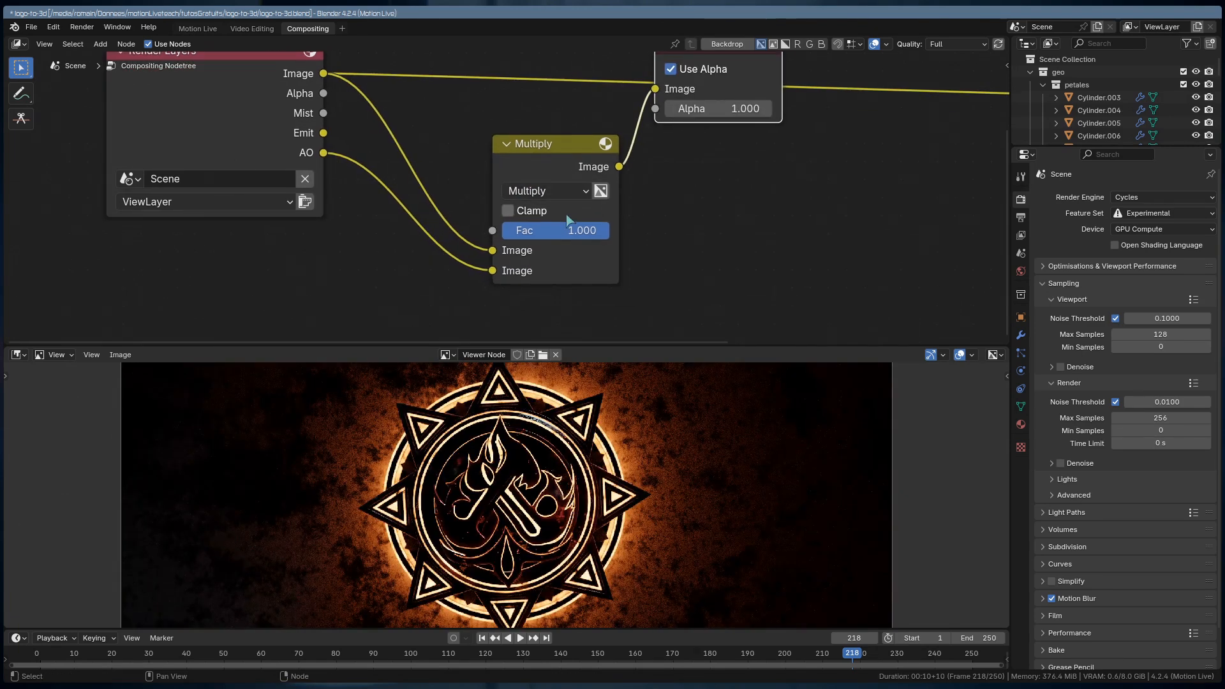
- Set the Multiply node's factor to 0.717 and reposition the node
mouse_move(565, 230)
left_mouse_down()
mouse_move(457, 230)
mouse_move(574, 231)
left_mouse_up()
left_click(679, 226)
left_click_drag(532, 147, 509, 139)
middle_click_drag(603, 208, 542, 253)
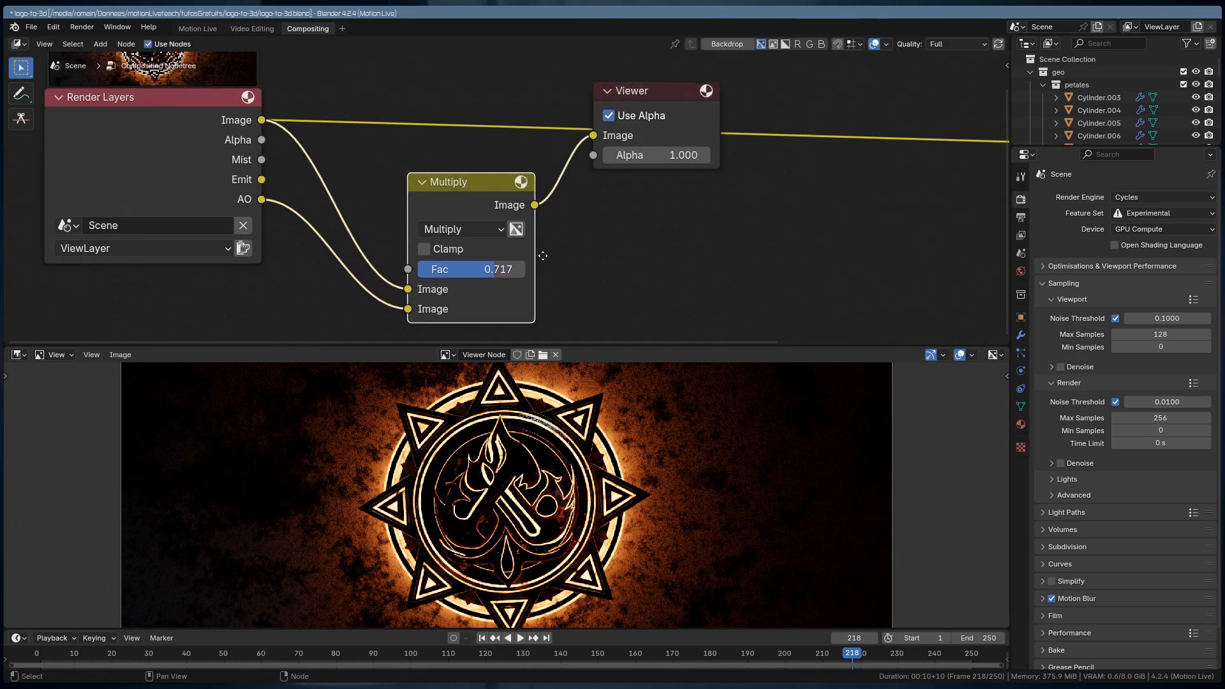
middle_click_drag(541, 254, 482, 283)
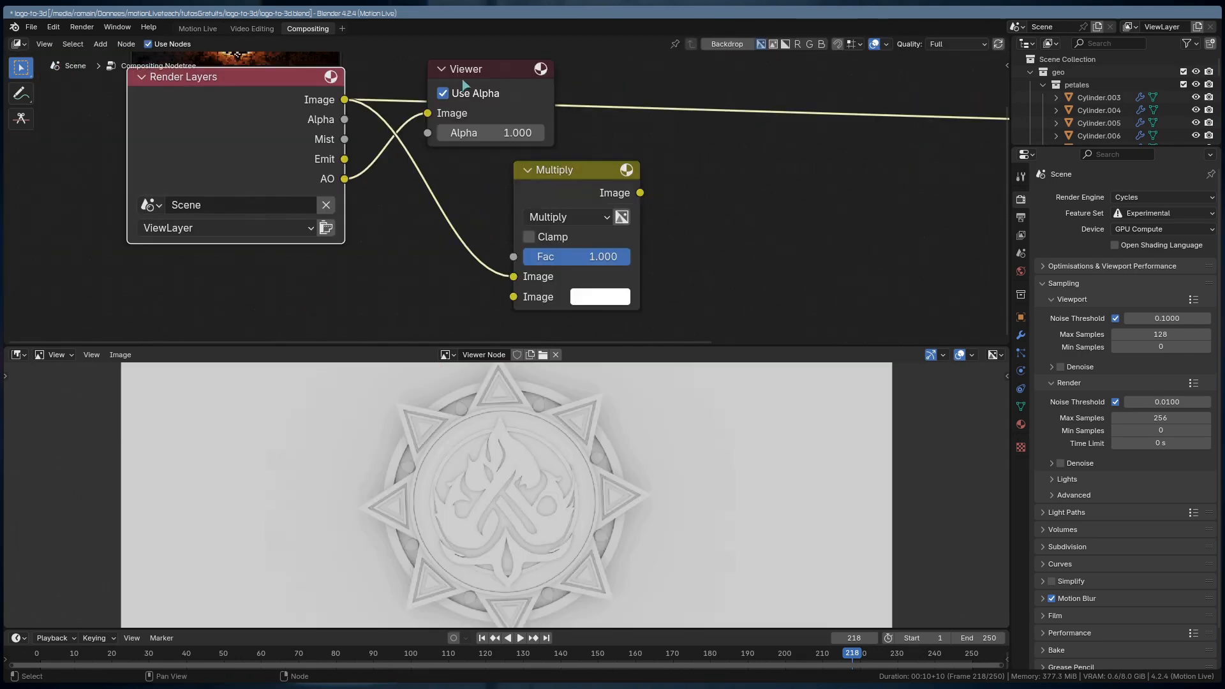
- Delete the Viewer node and connect the AO output to the Multiply node's second image input
left_click(492, 67)
key("x")
left_click_drag(345, 179, 536, 306)
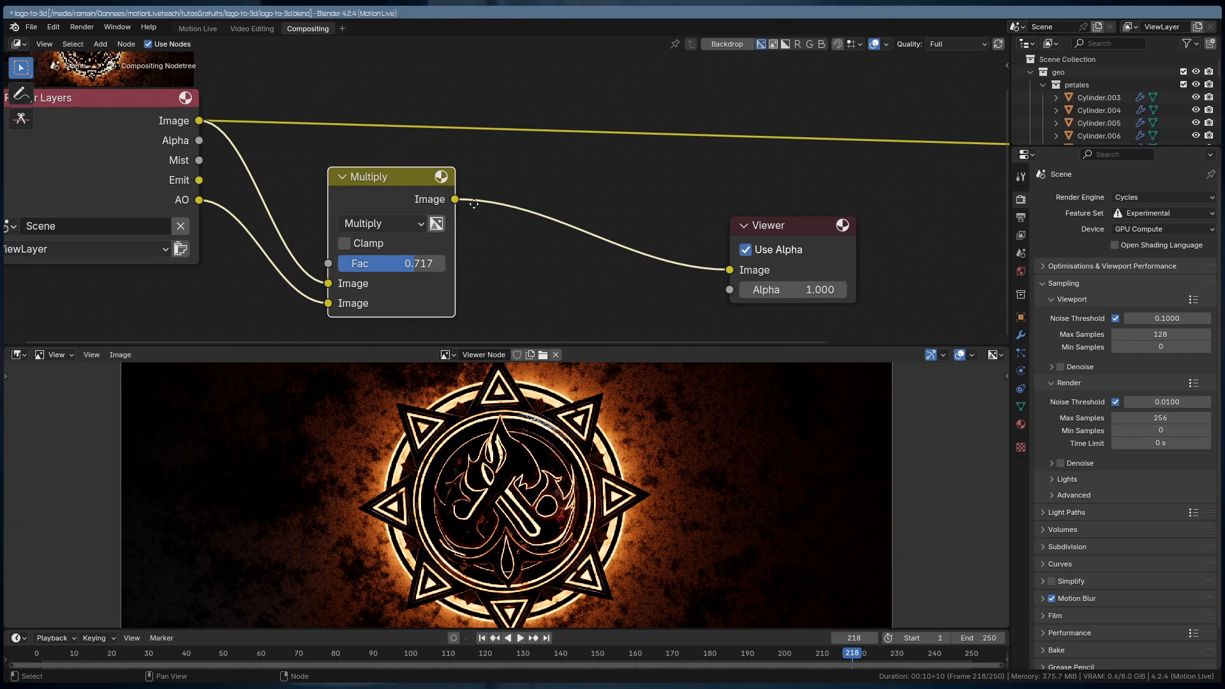
- Move the Viewer node farther away, insert a duplicate of the Multiply node before it, and set the duplicate to Mix
middle_click_drag(499, 249, 481, 224)
left_click_drag(791, 214, 885, 214)
left_click(369, 166)
key("shift+d")
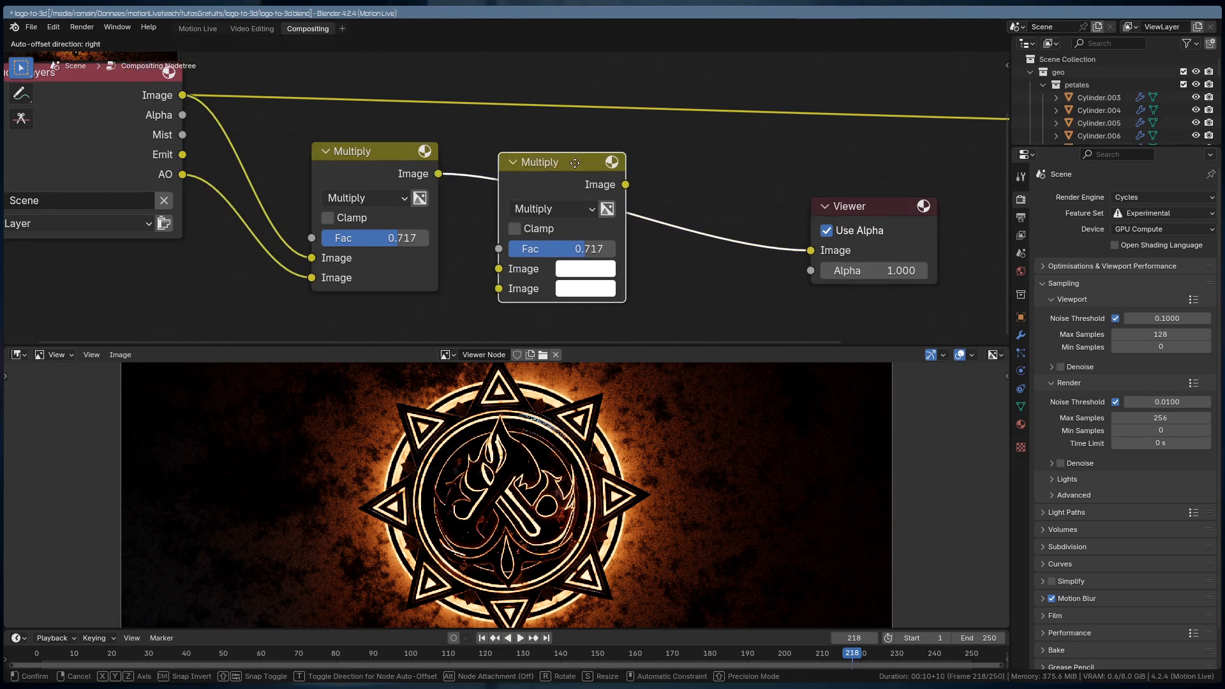
left_click(574, 166)
left_click(571, 198)
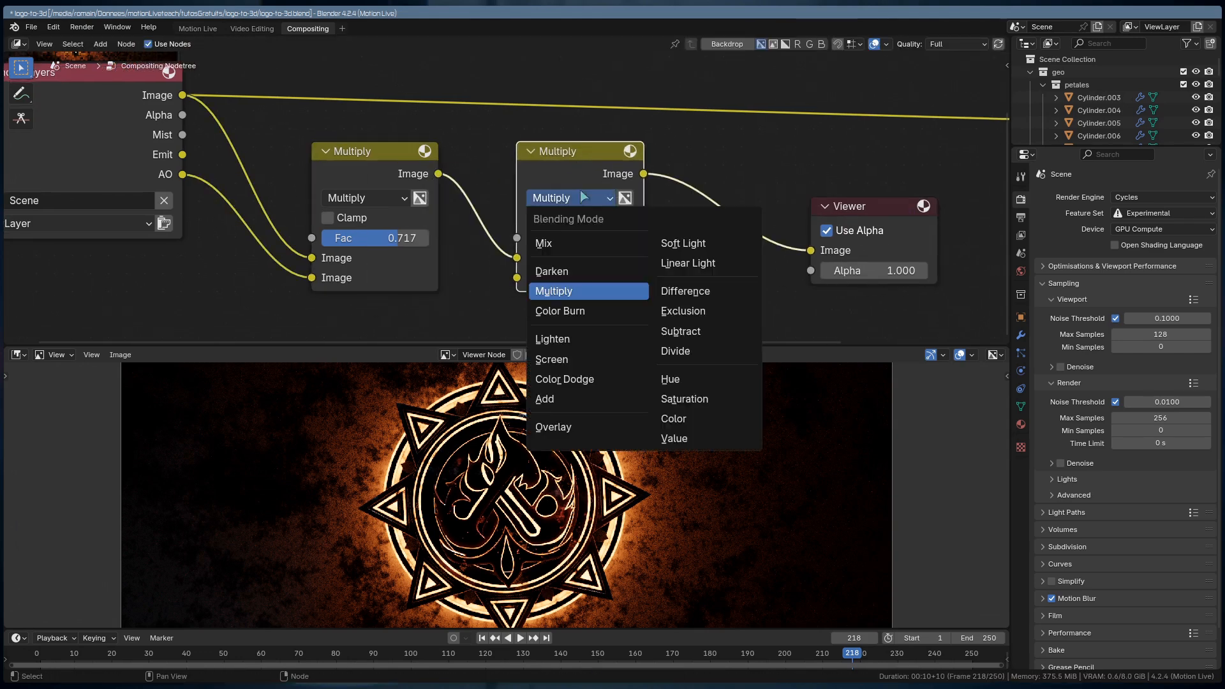
left_click(575, 248)
- Connect the rendered Image to the Mix node's first image input and Mist to its factor, then preview it and move the Viewer aside
left_click_drag(183, 96, 517, 257)
left_click_drag(183, 135, 517, 238)
left_click(571, 161, "ctrl+shift")
middle_click_drag(656, 231, 506, 201)
scroll(506, 201, "down", 6)
left_click_drag(578, 103, 740, 184)
- Preview the outputs of the Render Layers node one after another
scroll(502, 186, "up", 5)
left_click(53, 146, "ctrl+shift")
left_click(52, 146, "ctrl+shift")
left_click(53, 145, "ctrl+shift")
- Set the Mix node's second colour to a very dark blue with hue 0.568, saturation 0.389 and value 0.031, and save the file
left_click_drag(596, 322, 595, 314)
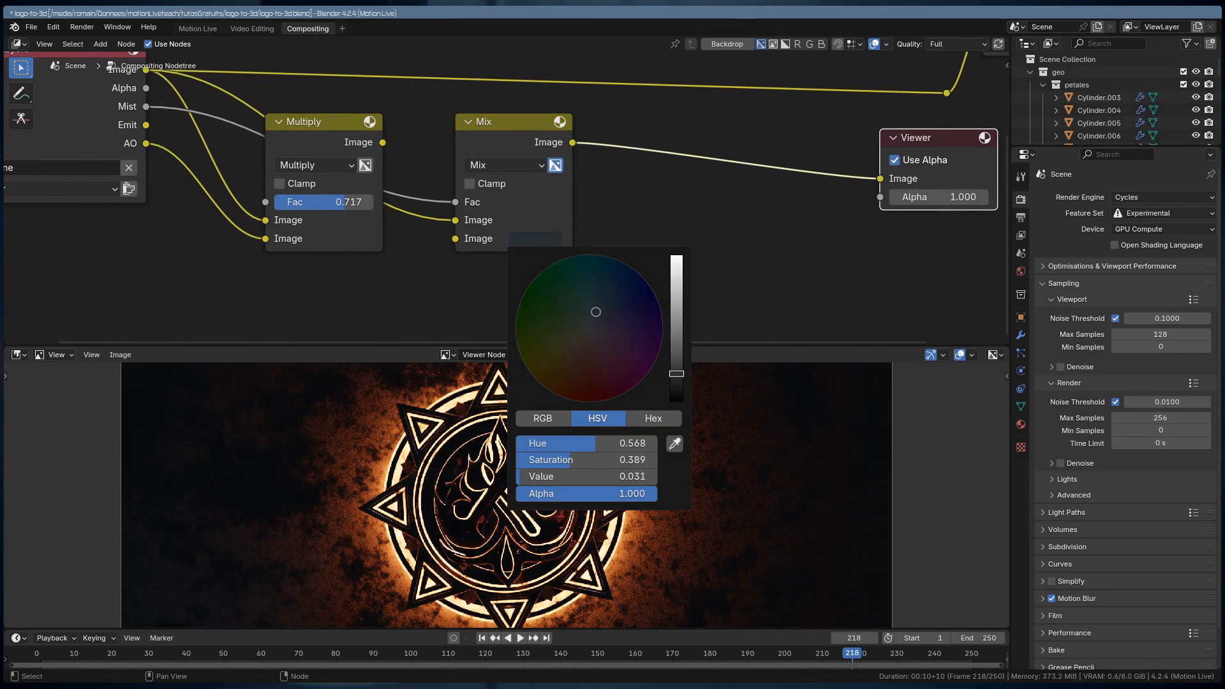
key("Home")
key("ctrl+s")
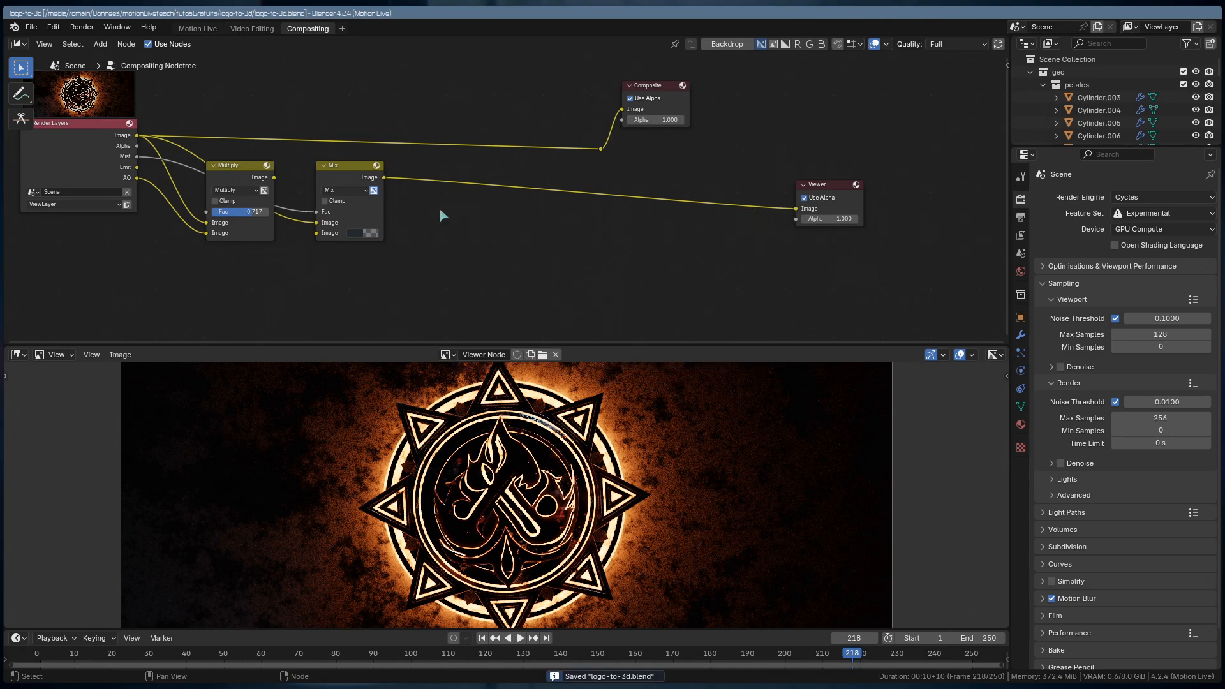
- Add a Glare node in Fog Glow mode and feed it from the Mix node
key("shift+a")
left_click(443, 212)
type("gla")
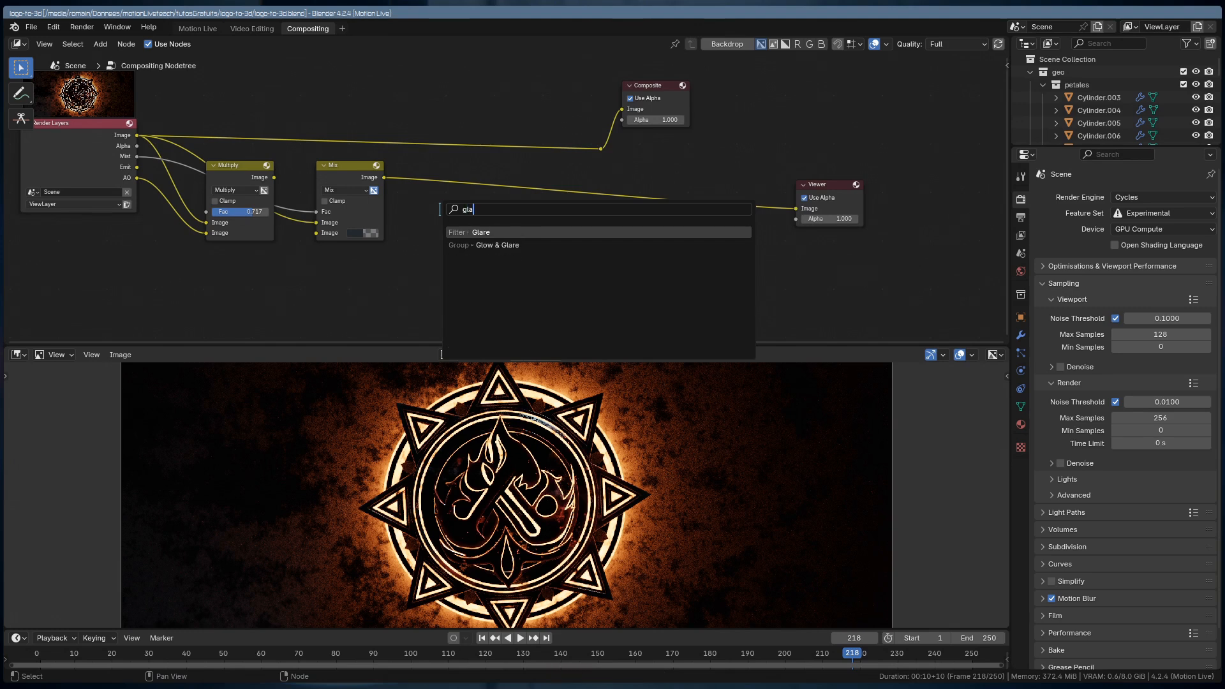
key("Return")
left_click(458, 272)
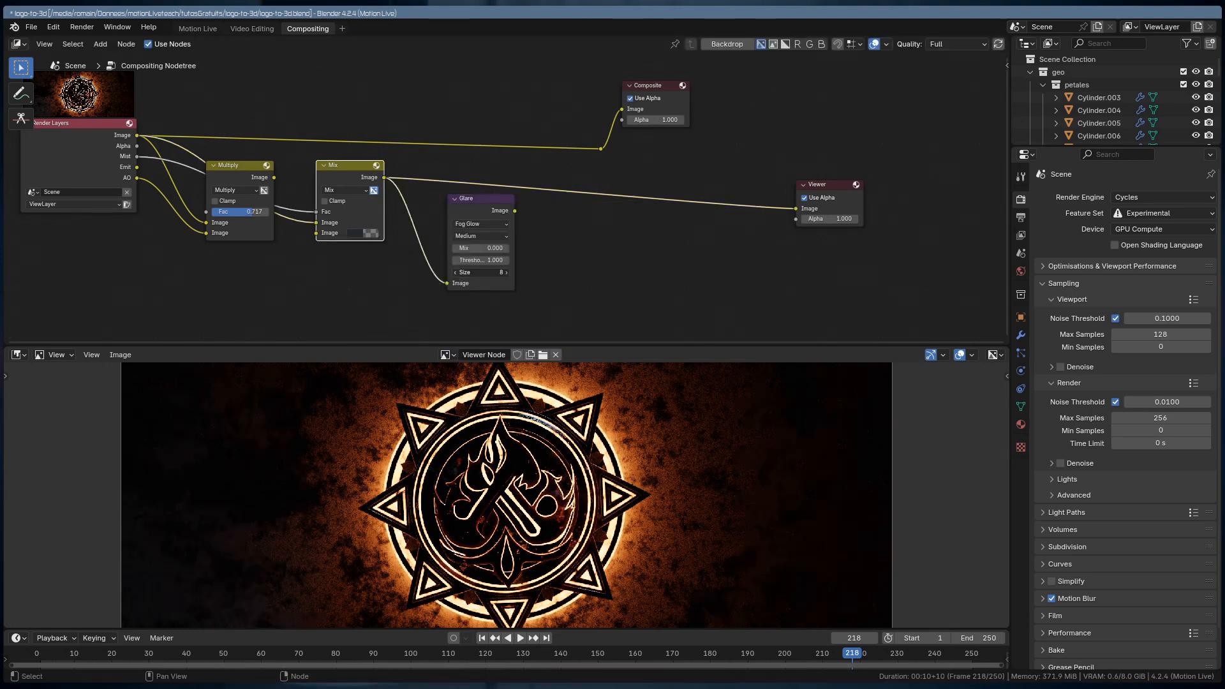
- Preview the Glare node and move the Viewer node farther along
scroll(504, 220, "up", 1)
left_click(481, 217, "ctrl+shift")
middle_click_drag(578, 294, 517, 278)
left_click_drag(548, 147, 783, 156)
- Duplicate the Glare node and insert the copy between the first Glare and the Viewer
left_click(393, 184)
key("shift+d")
left_click(494, 173)
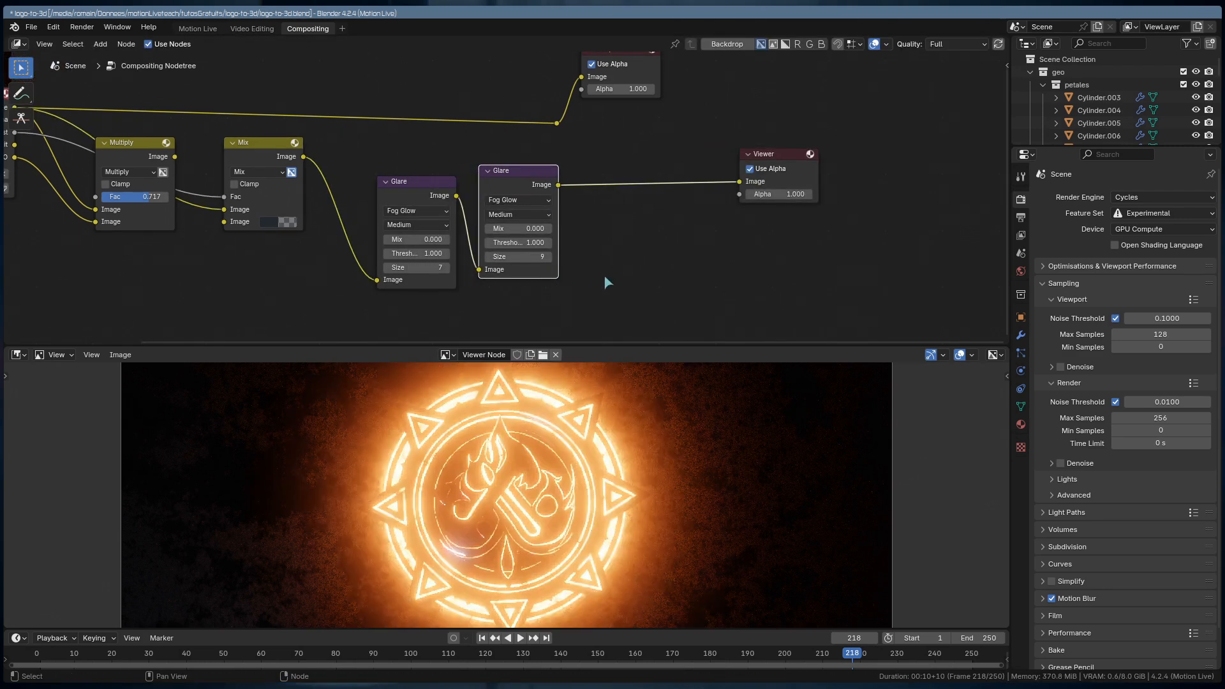
left_click(605, 277)
- Move the Viewer node farther along and add an Image node loaded with the lens-dirst.jpeg texture
scroll(597, 267, "down", 1)
middle_click_drag(596, 264, 598, 233)
left_click_drag(740, 142, 835, 141)
key("shift+a")
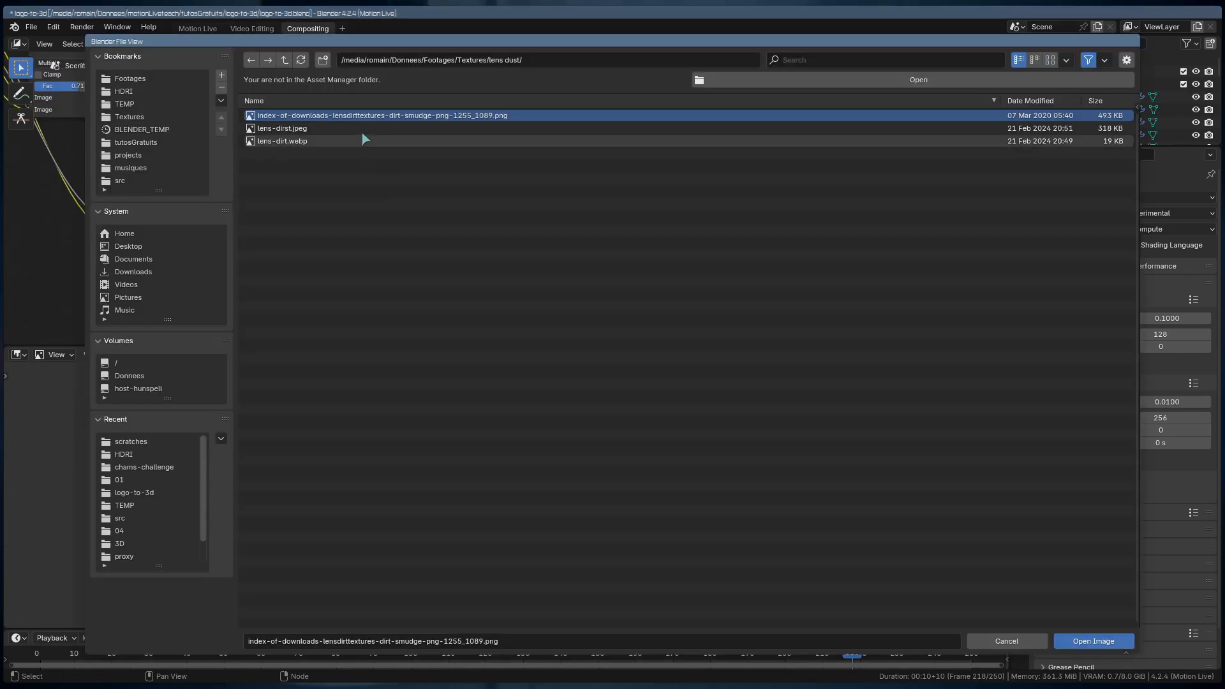
left_click(362, 131)
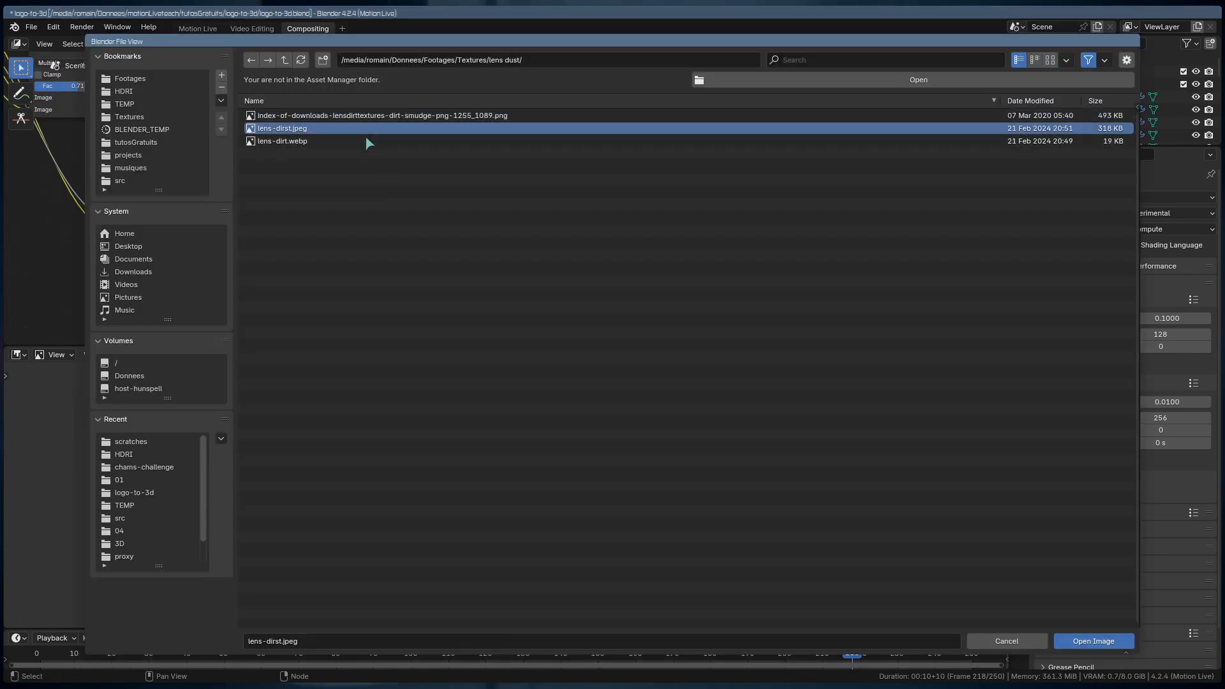
left_click(1093, 641)
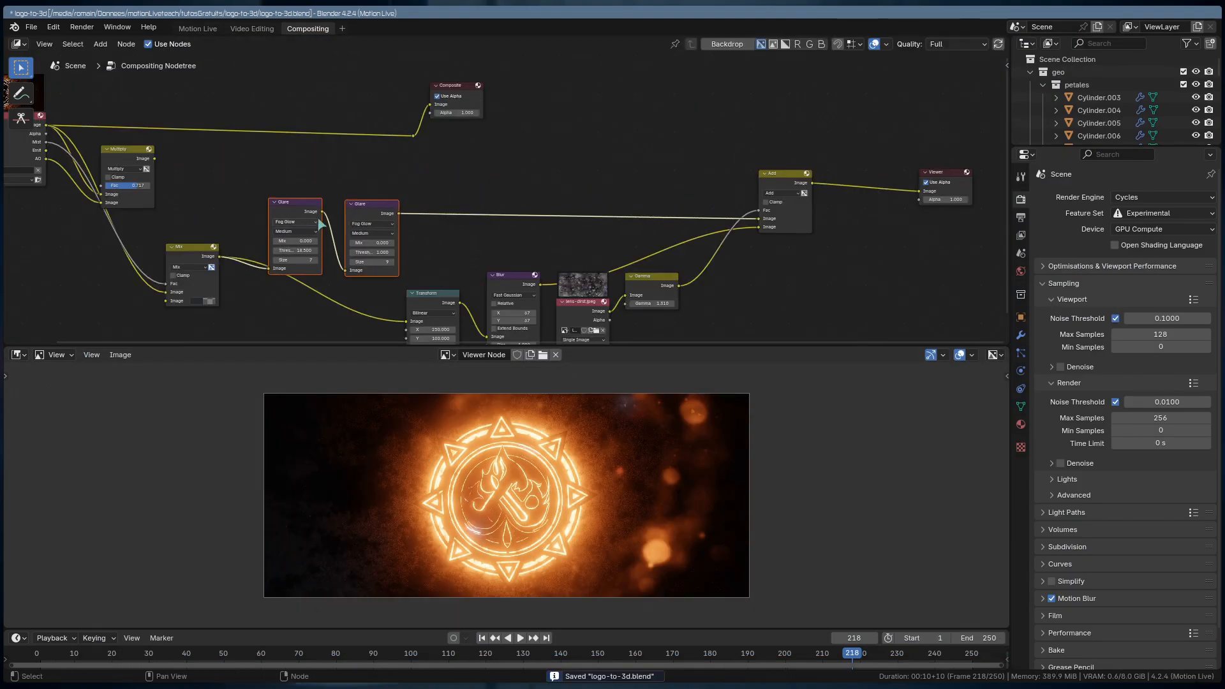
- Duplicate the second Fog Glow Glare node and feed the copy from the Mix node as a separate branch
left_click(345, 210)
key("shift+d")
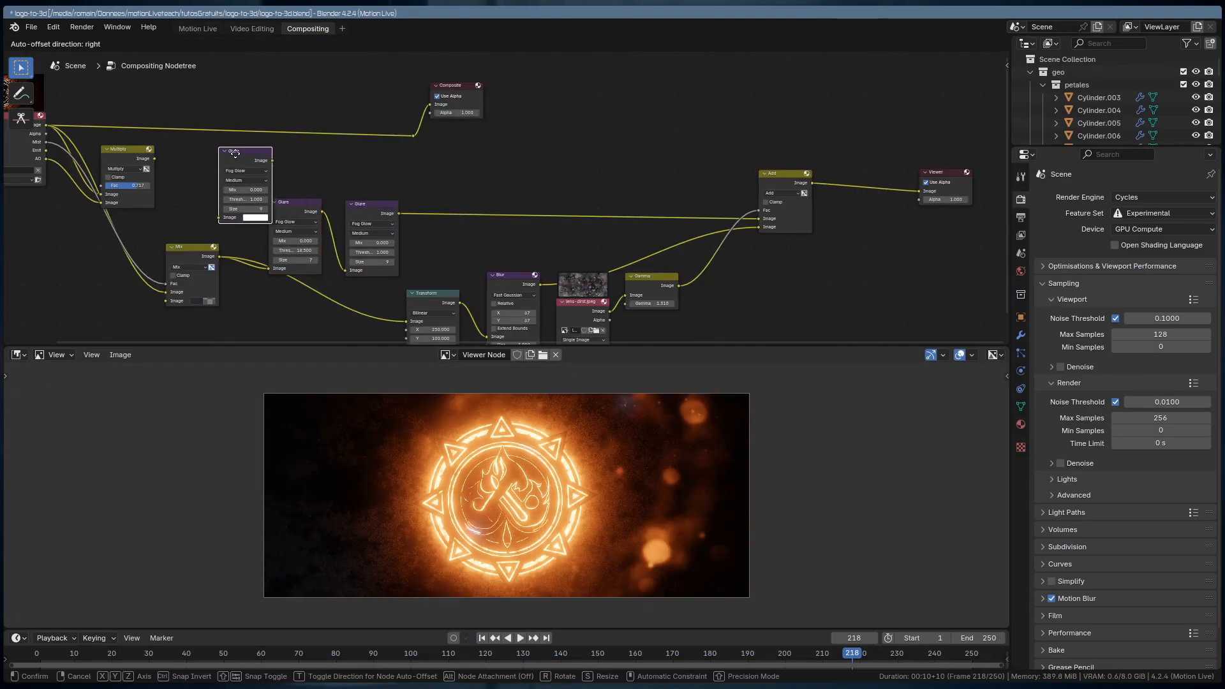
left_click(231, 154)
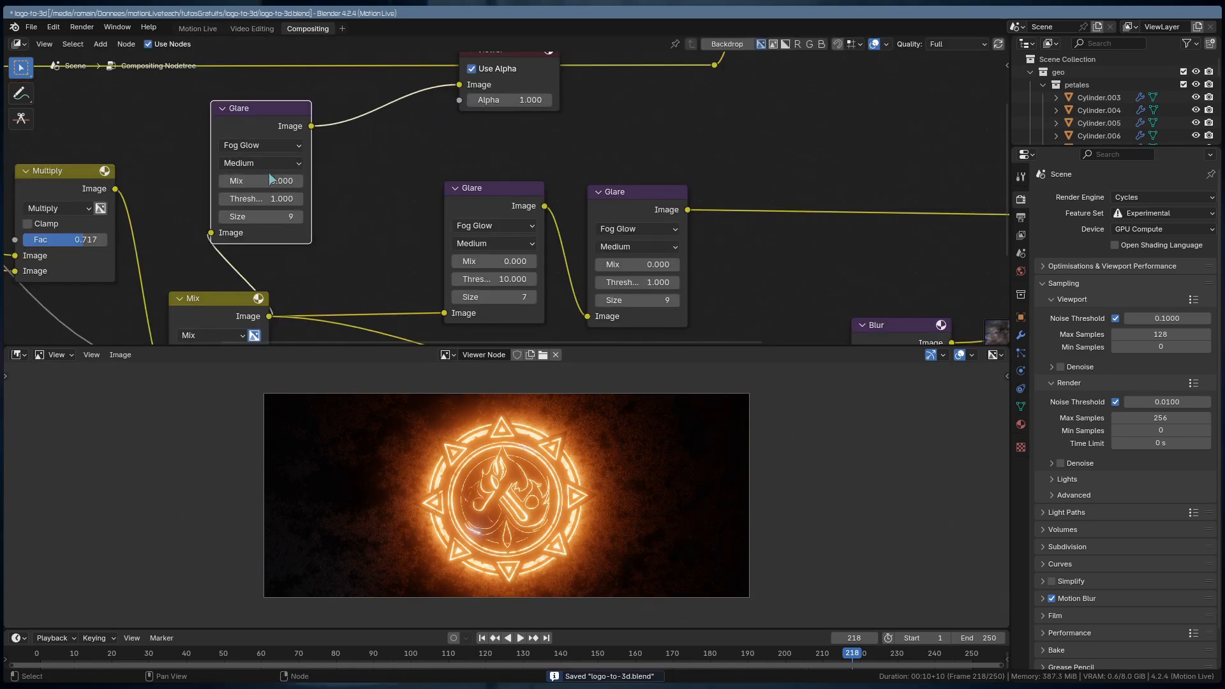
- Set the copied Glare to Mix 1.000 and threshold 0.630, and blur its output vertically with X 0 and Y 2048
left_click_drag(260, 118, 315, 114)
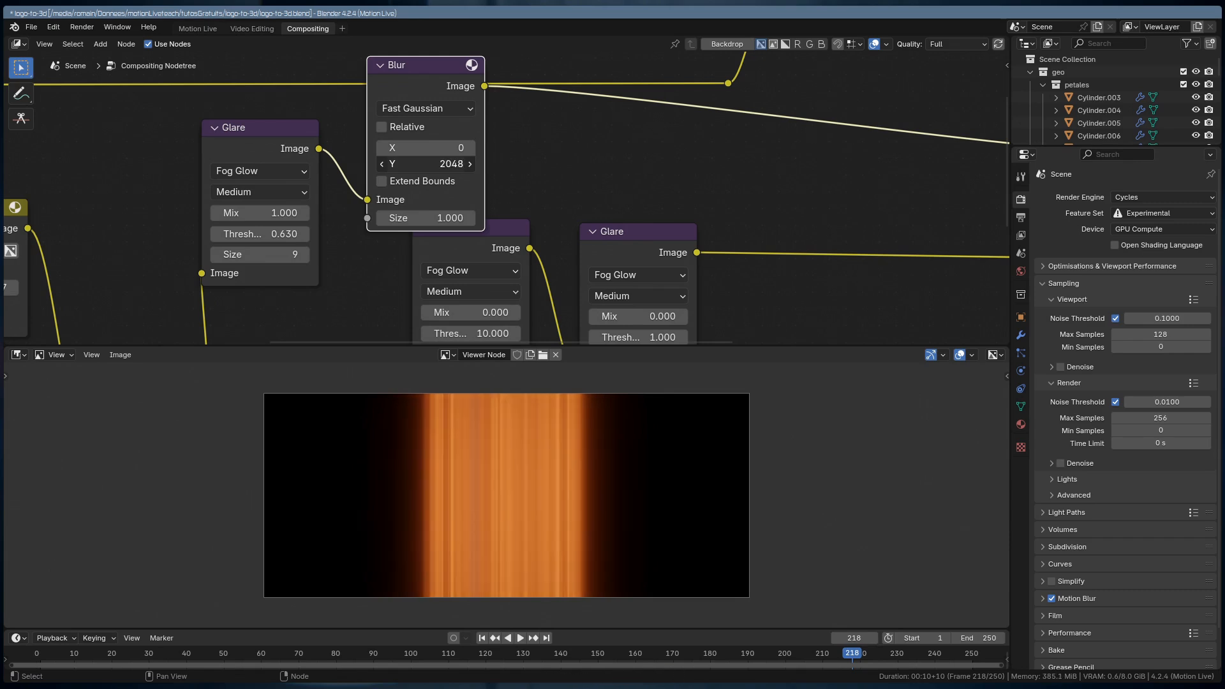
left_click_drag(413, 163, 421, 163)
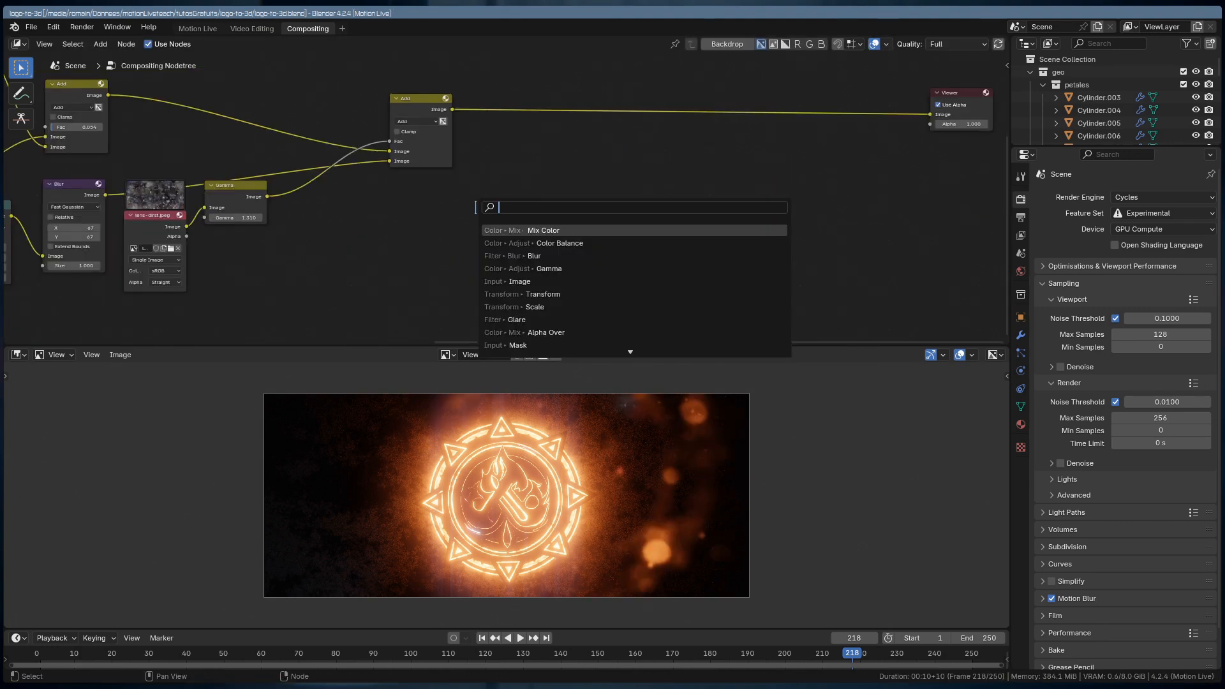
- Add an Ellipse Mask node with width 1.000 and height 0.550, blurred to drive a Mix node with black as a vignette
type("ellipse")
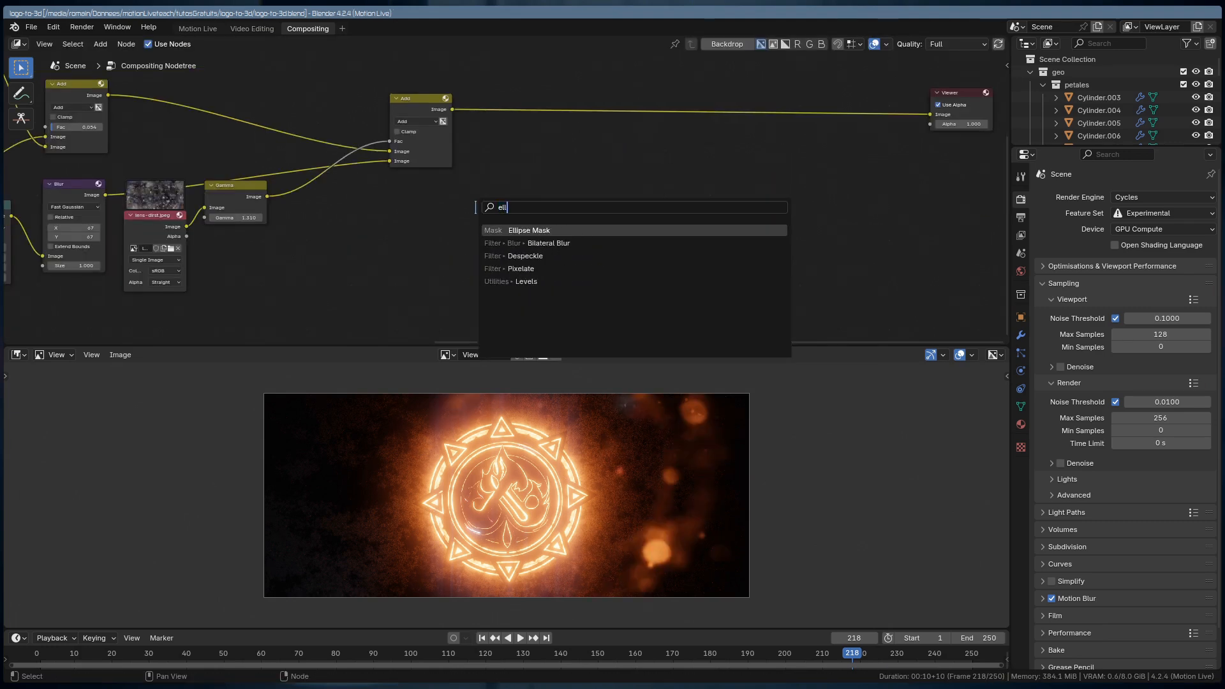
key("Return")
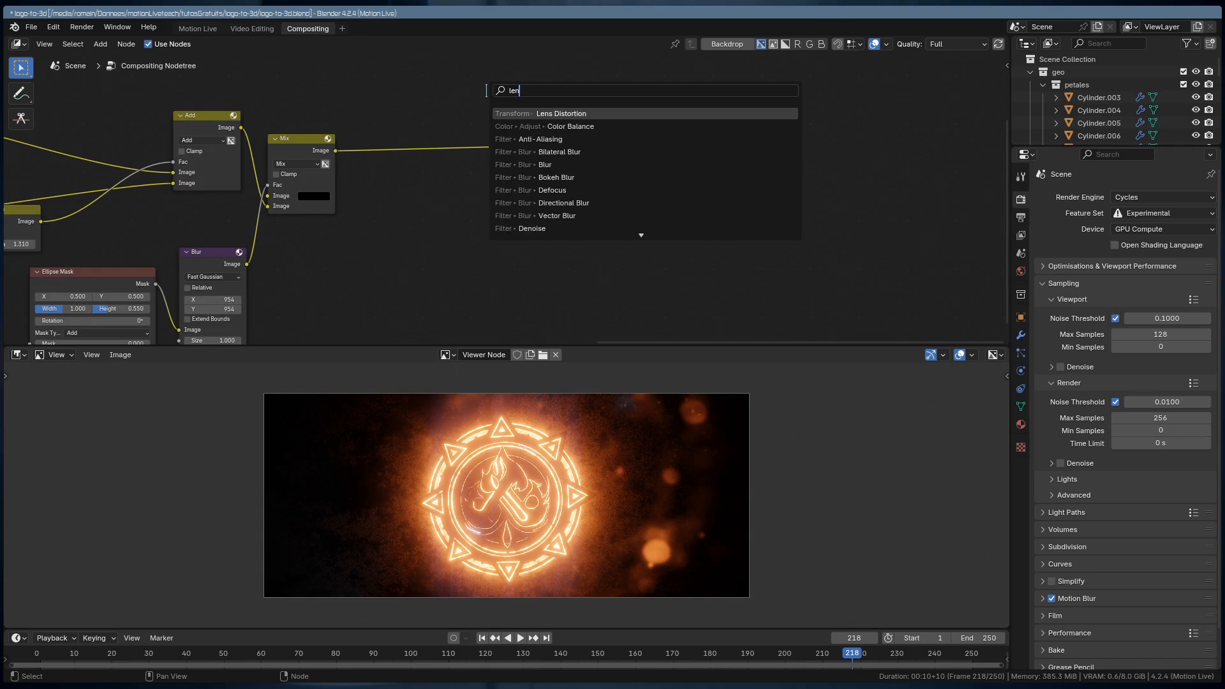
- Insert a Lens Distortion node between the Mix and Viewer nodes with Jitter and Fit enabled, and Distortion and Dispersion at 0.010
key("Return")
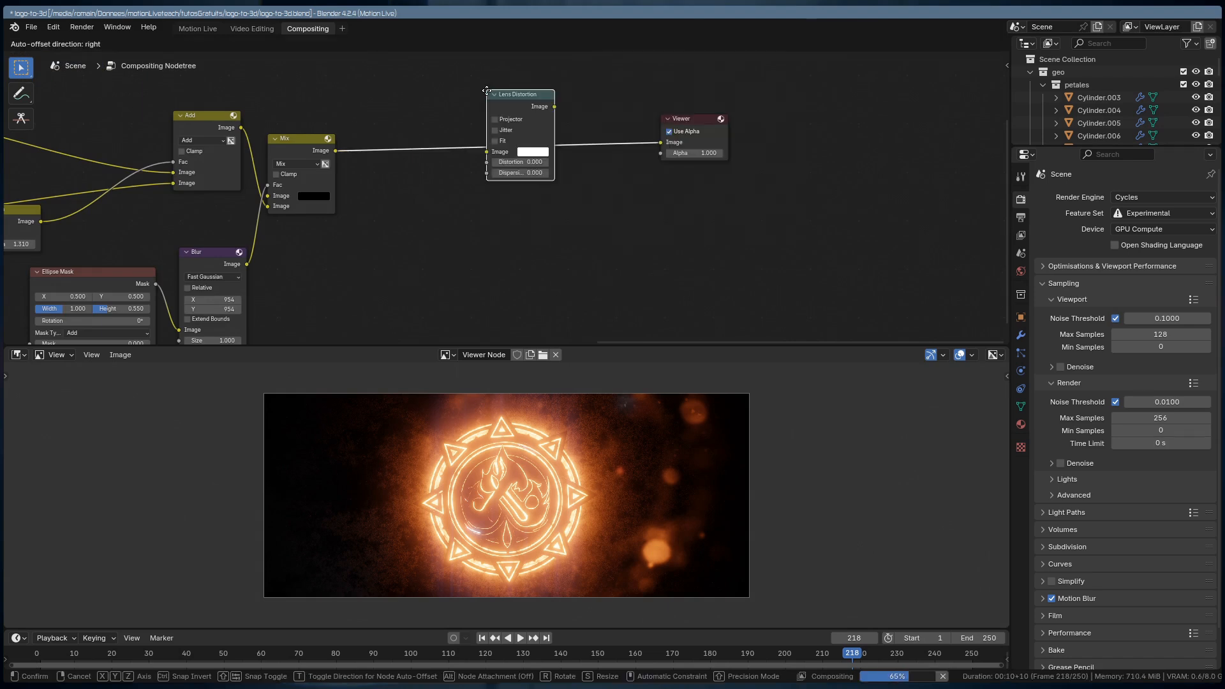
left_click(369, 128)
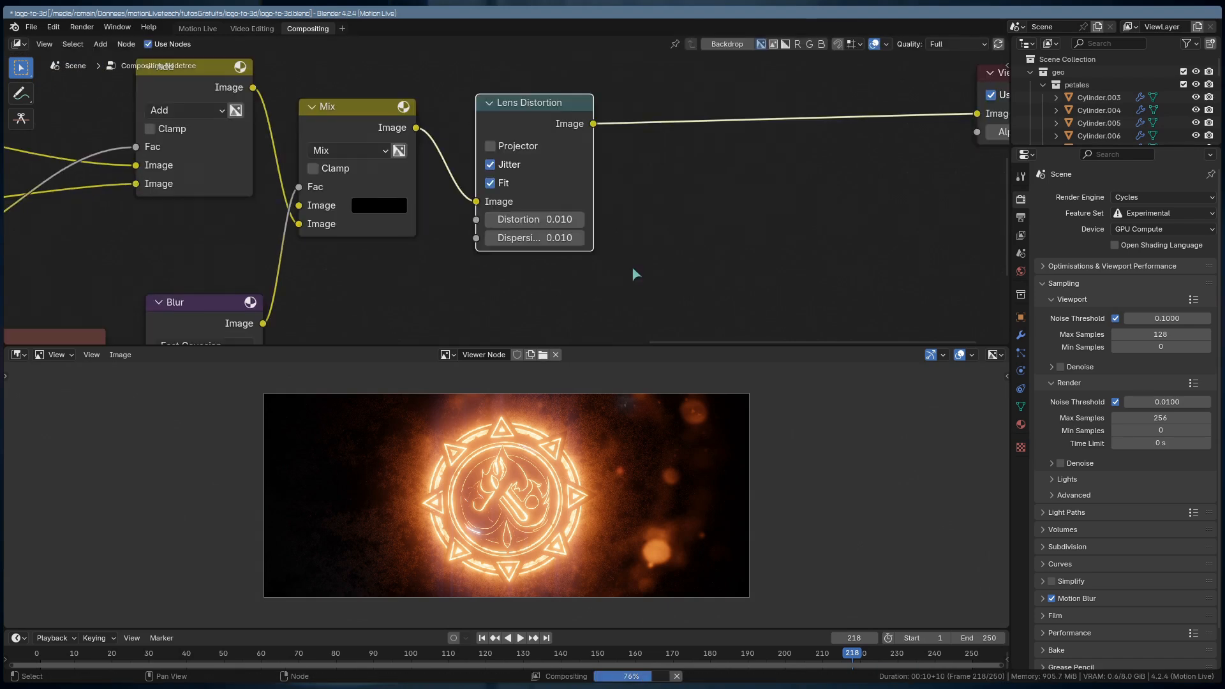
scroll(637, 425, "up", 3)
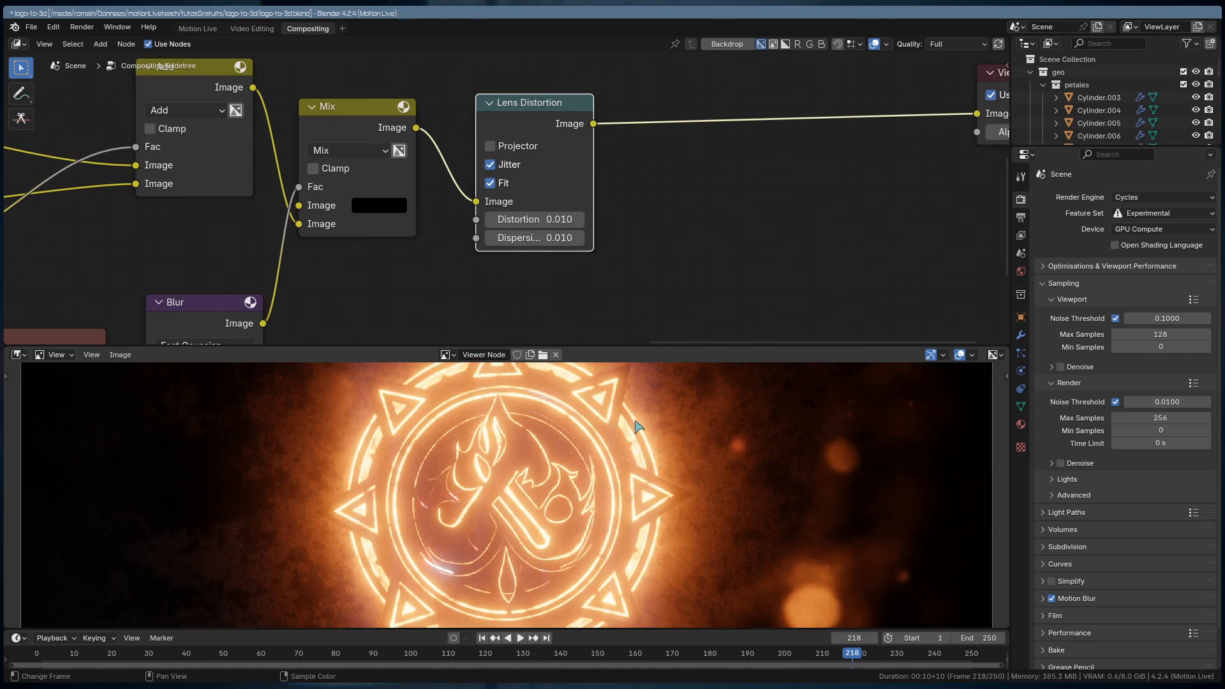